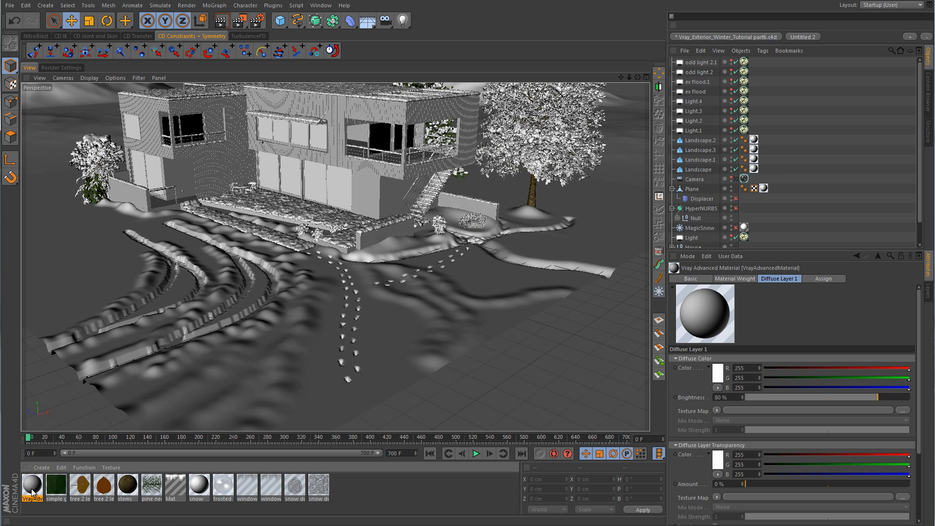
Rename the selected VrayAdvancedMaterial as Concrete and put its Material Editor away
double_click(35, 488)
left_click_drag(315, 52, 545, 79)
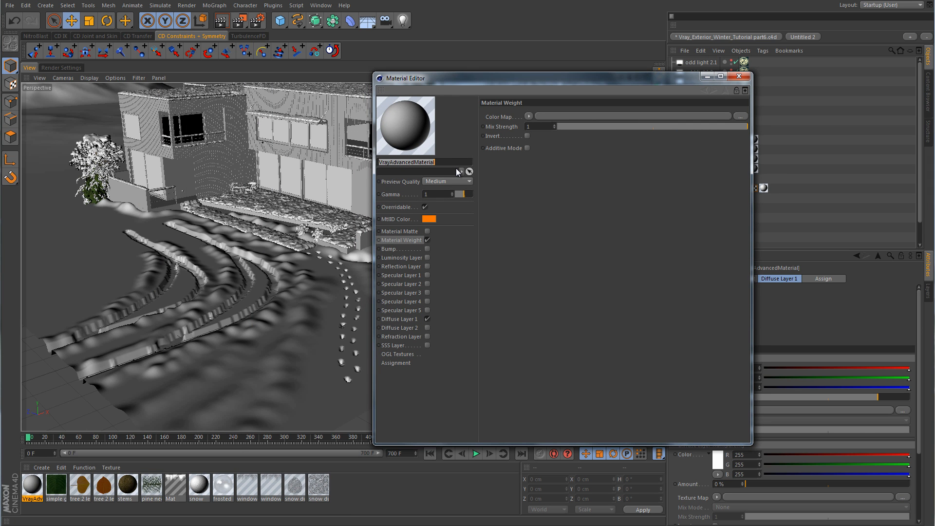
type("Concrete")
key("Return")
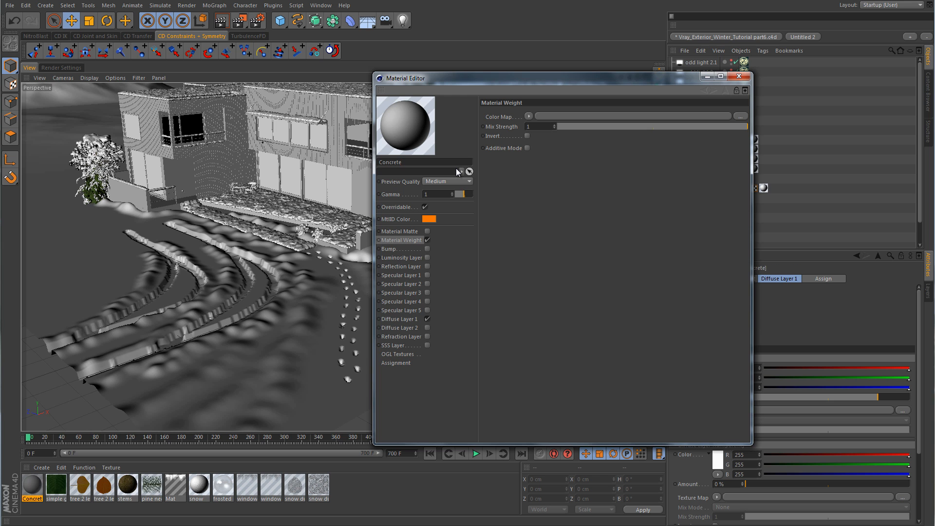
left_click(707, 77)
Select the house framing and examine its outer walls, balconies and patio side from several angles
left_click(377, 195)
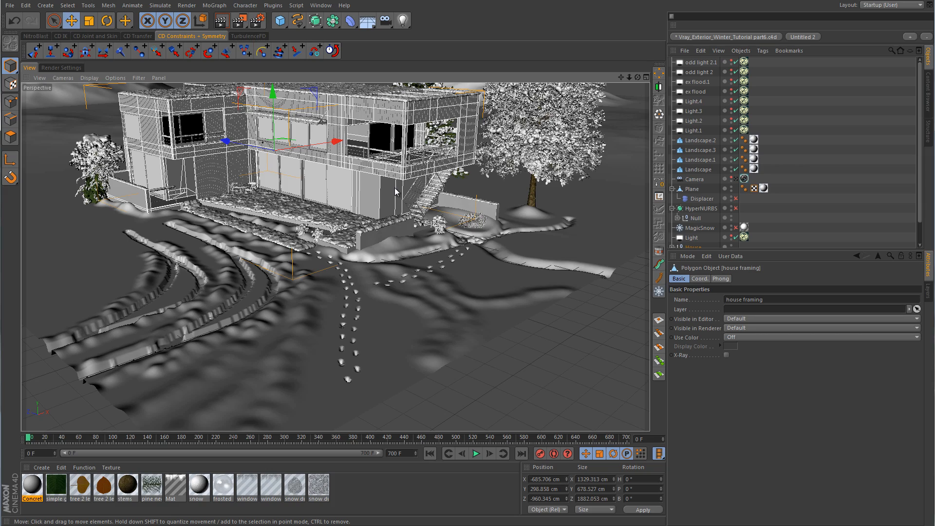
left_click_drag(429, 231, 415, 186, "alt")
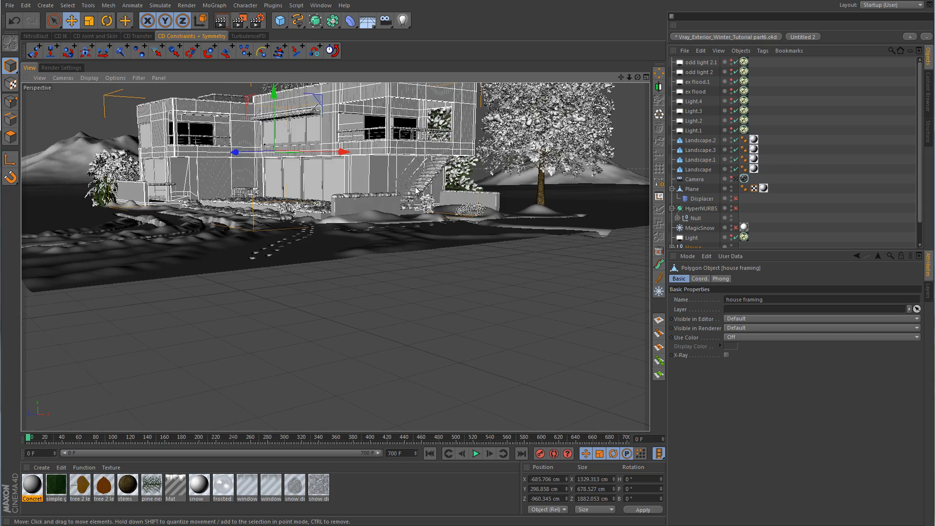
middle_click_drag(419, 209, 404, 281, "alt")
right_click_drag(432, 257, 533, 249, "alt")
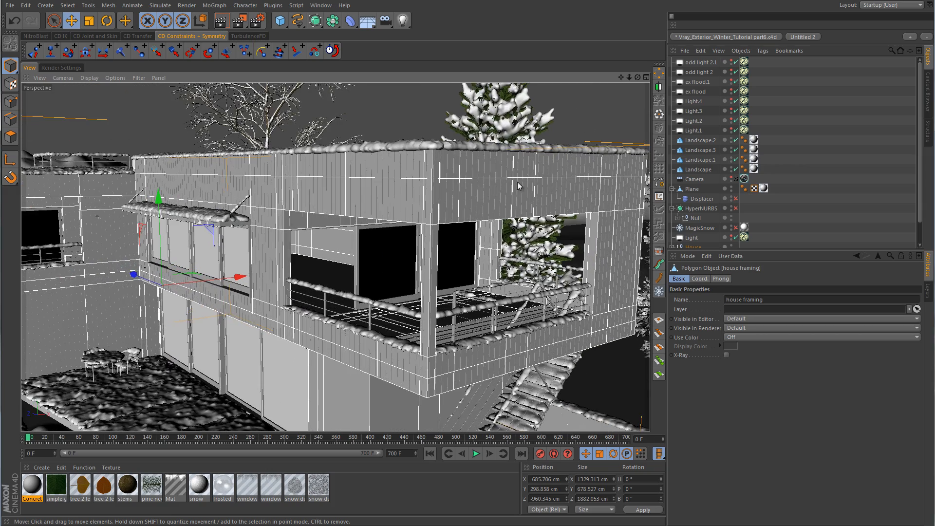
right_click_drag(450, 199, 420, 254, "alt")
middle_click_drag(507, 285, 490, 201, "alt")
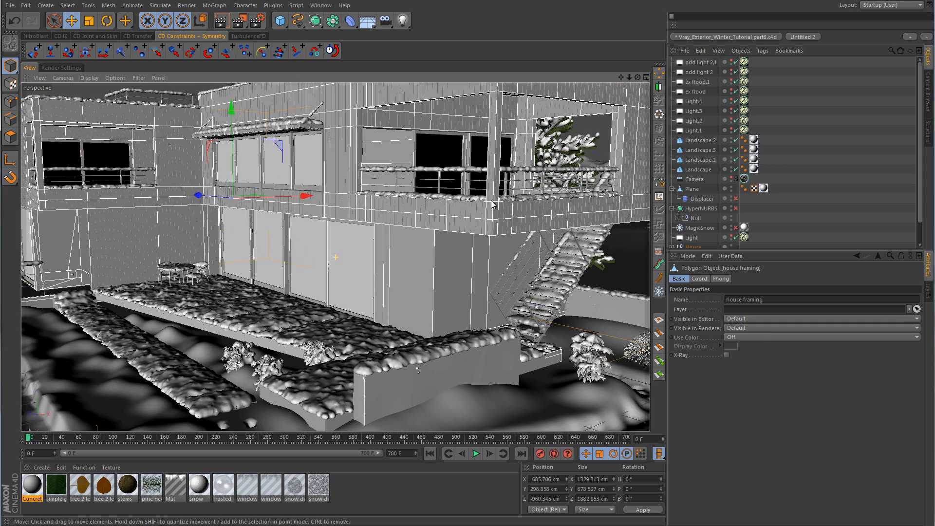
right_click_drag(458, 289, 546, 276, "alt")
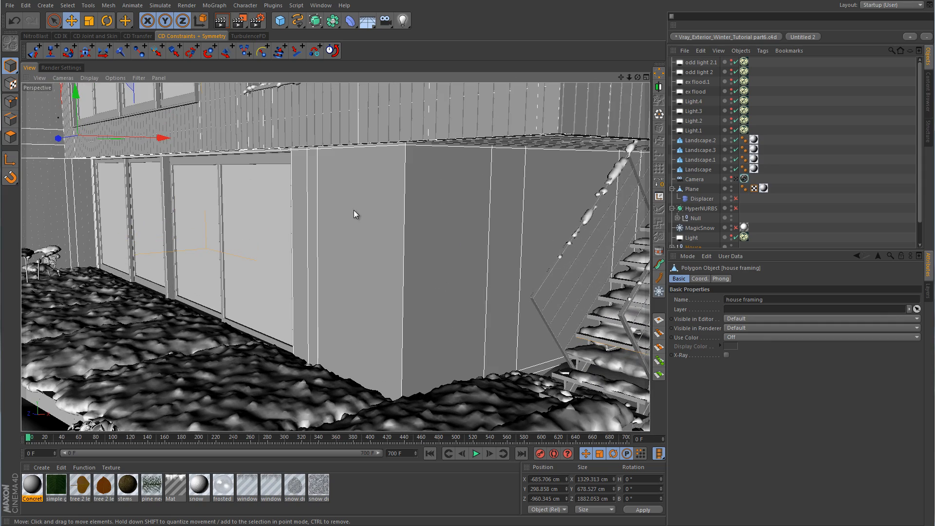
left_click_drag(91, 214, 580, 272, "alt")
right_click_drag(330, 291, 557, 272, "alt")
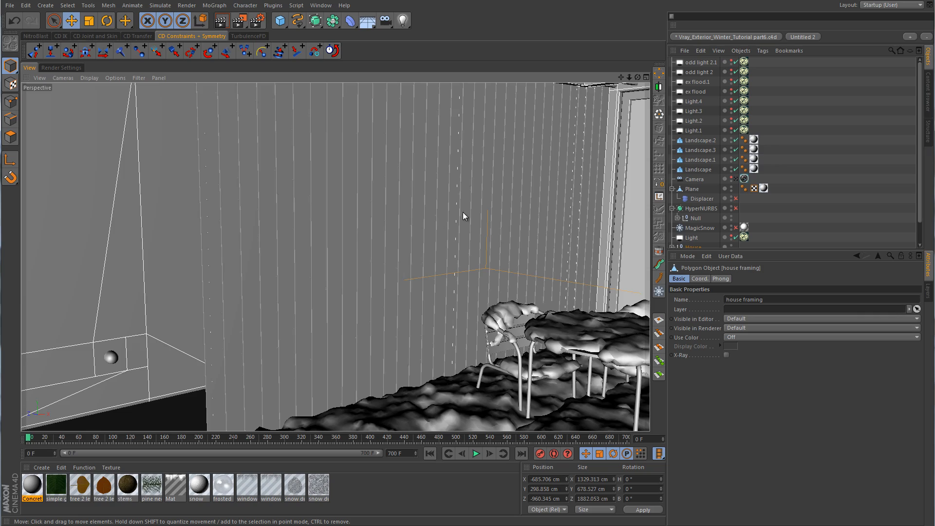
right_click_drag(462, 213, 248, 277, "alt")
left_click_drag(473, 184, 536, 223, "alt")
middle_click_drag(278, 212, 300, 224, "alt")
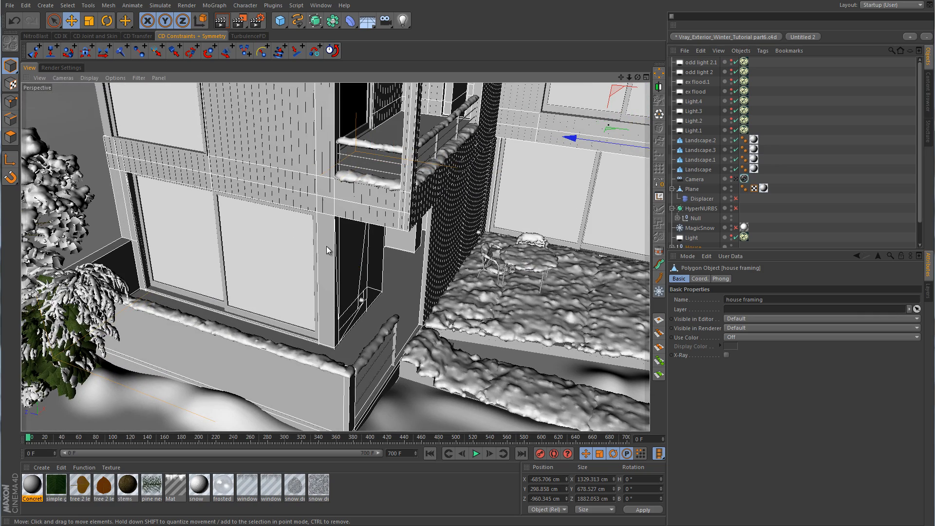
middle_click_drag(260, 120, 286, 258, "alt")
left_click_drag(481, 289, 445, 273, "alt")
left_click_drag(555, 257, 582, 268, "alt")
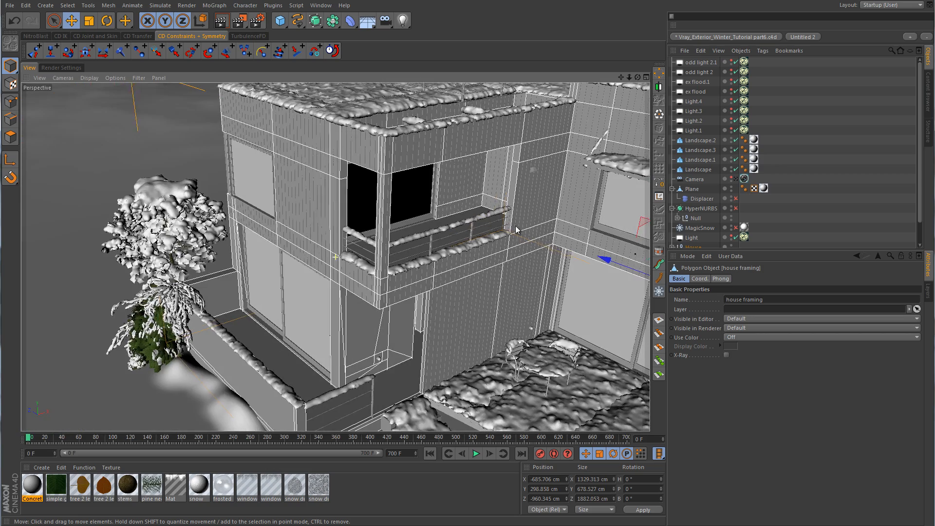
middle_click_drag(599, 283, 403, 215, "alt")
left_click_drag(565, 277, 520, 249, "alt")
middle_click_drag(521, 252, 298, 181, "alt")
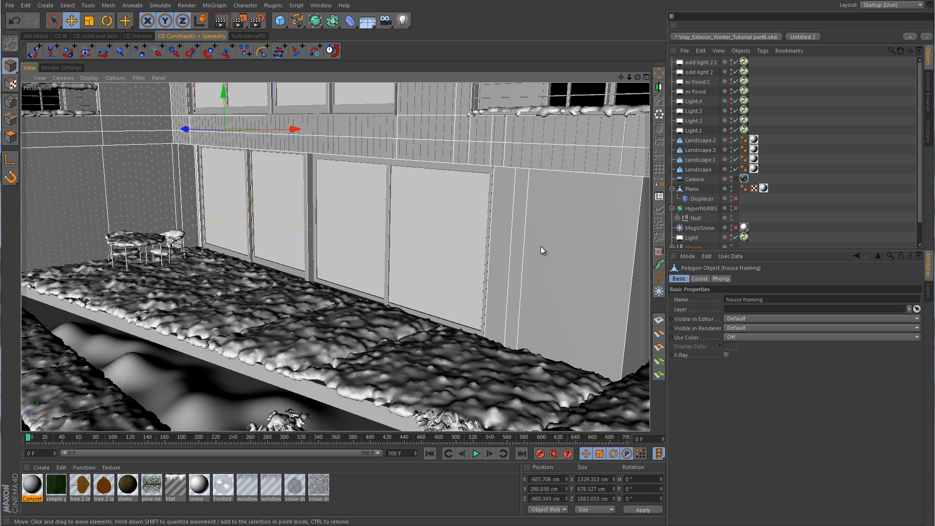
Open the Concrete material's Diffuse Layer 1 settings, keeping part of the viewport uncovered
double_click(33, 485)
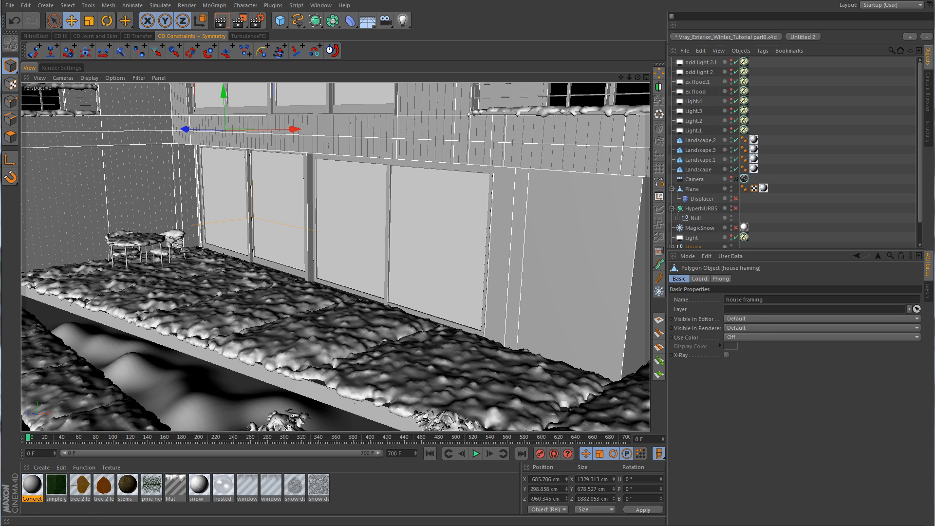
left_click_drag(567, 78, 287, 25)
left_click(125, 266)
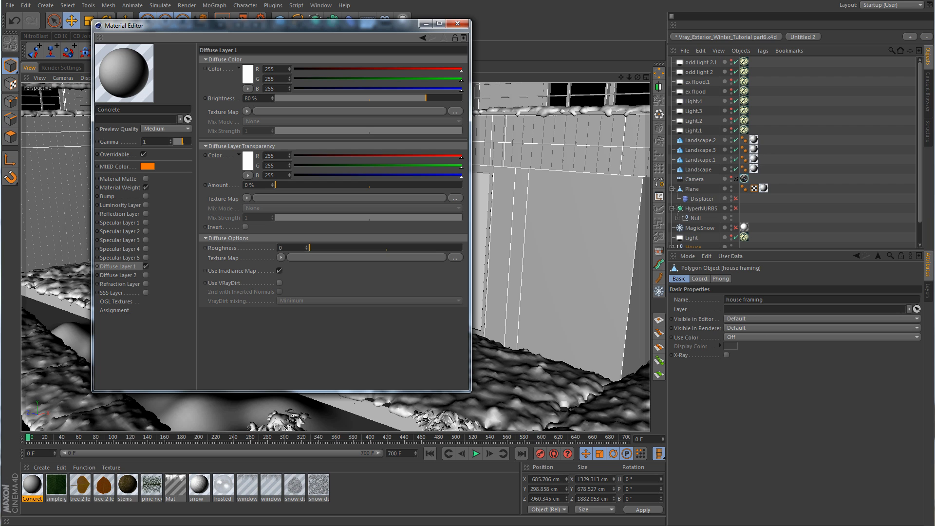
Switch to the tex folder in Windows Explorer and view the concrete and Stucco images at full size
left_click(68, 525)
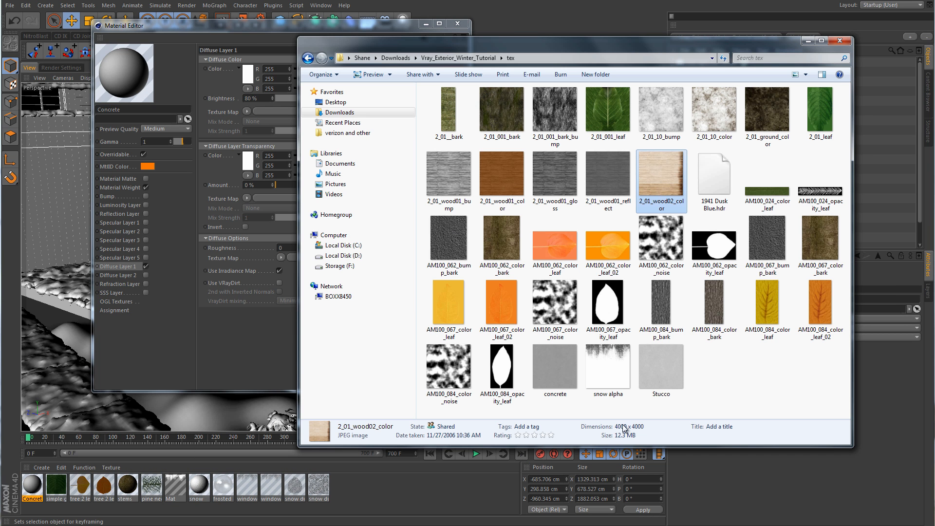
double_click(556, 368)
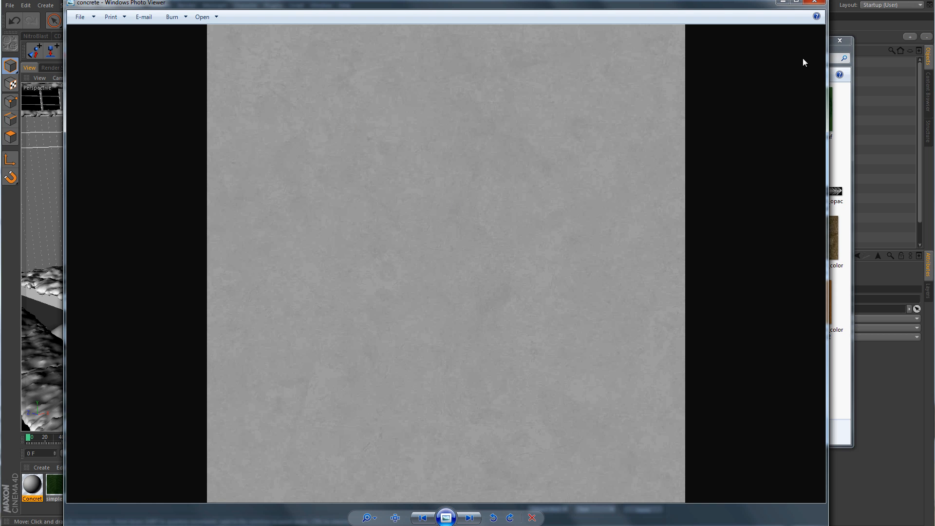
left_click(813, 2)
double_click(662, 364)
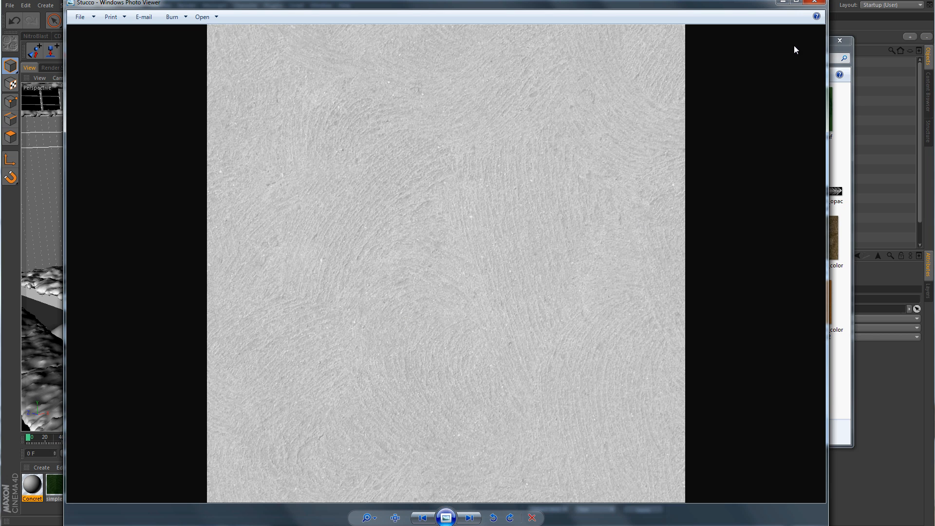
left_click(813, 2)
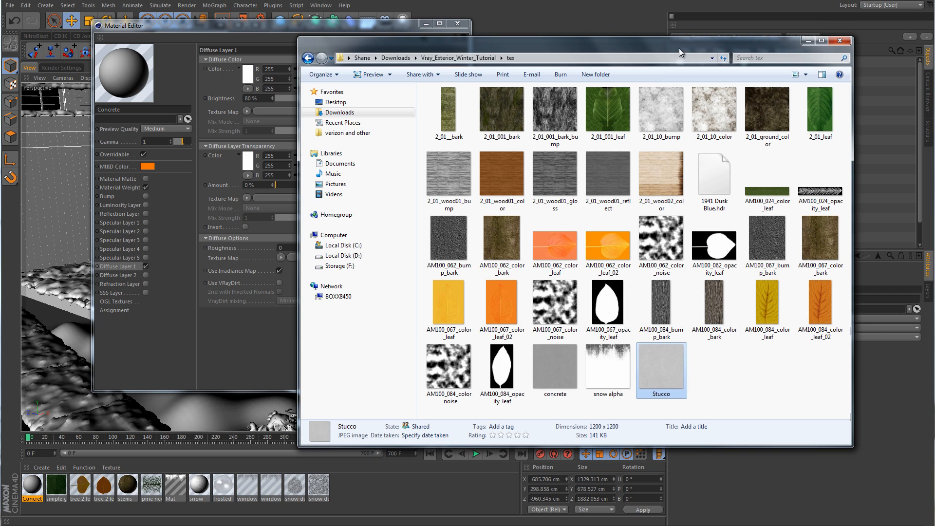
Load the Stucco image from the tex folder as Diffuse Layer 1's color texture map and set the brightness to 100%
left_click_drag(678, 48, 741, 92)
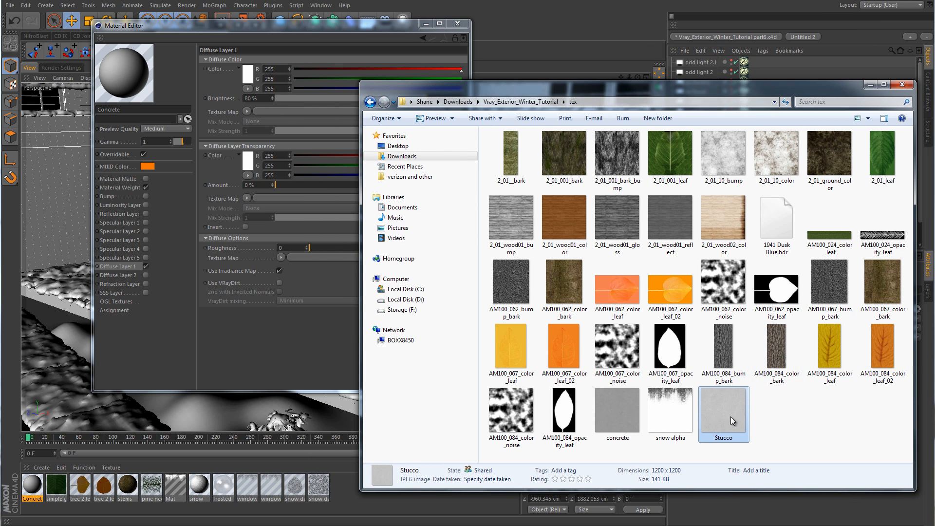
left_click_drag(730, 417, 284, 112)
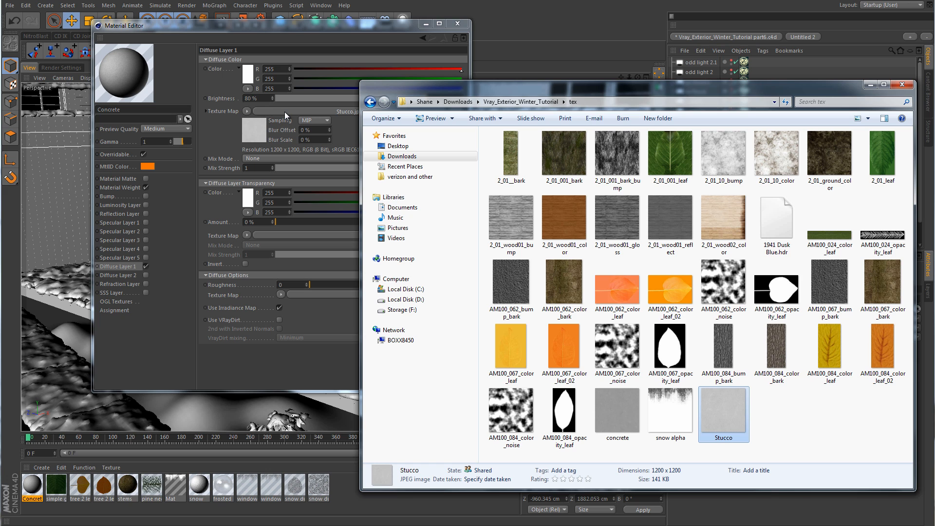
left_click(320, 25)
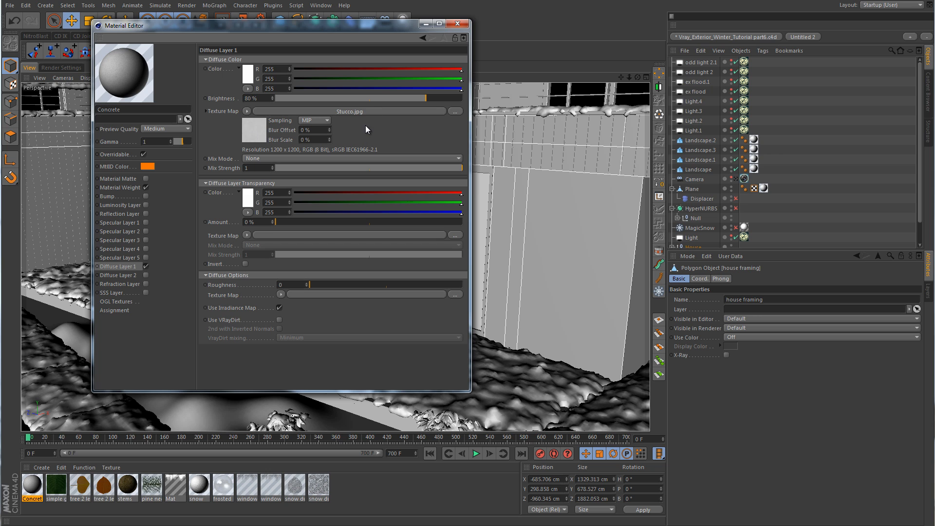
left_click_drag(419, 99, 468, 100)
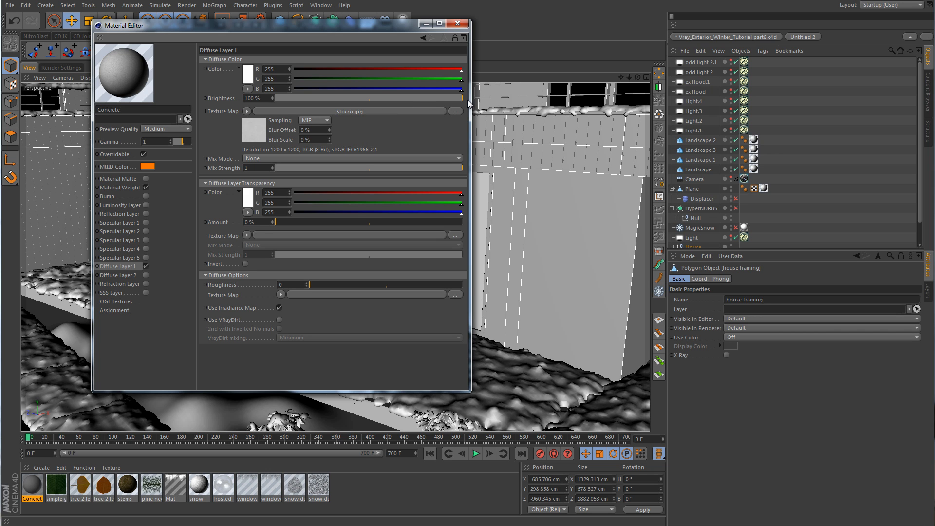
Enable Bump on the Concrete material and copy the diffuse Stucco.jpg texture map into it
right_click(227, 112)
left_click(251, 142)
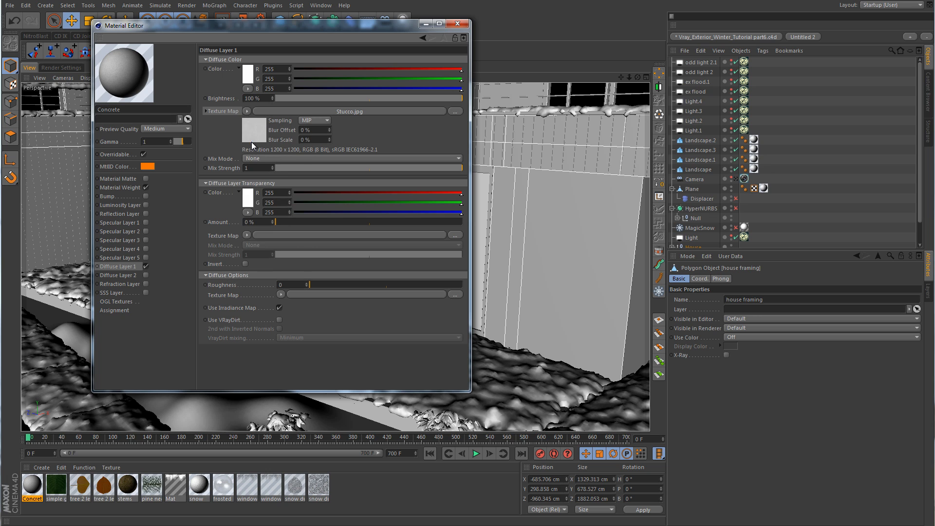
left_click(146, 196)
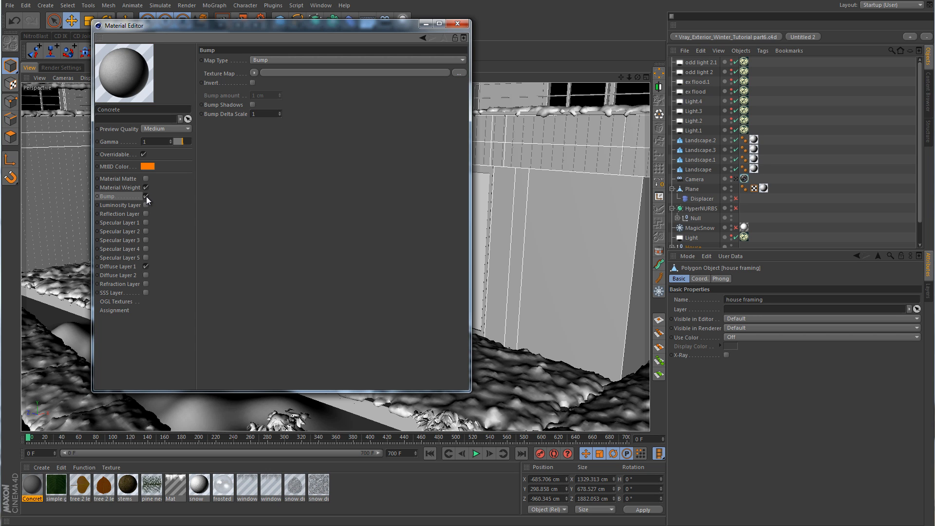
right_click(233, 74)
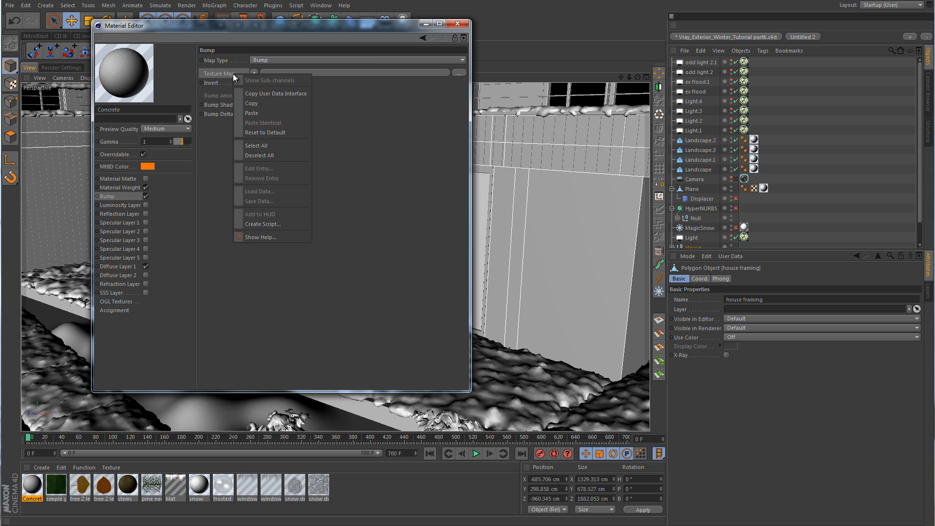
left_click(251, 113)
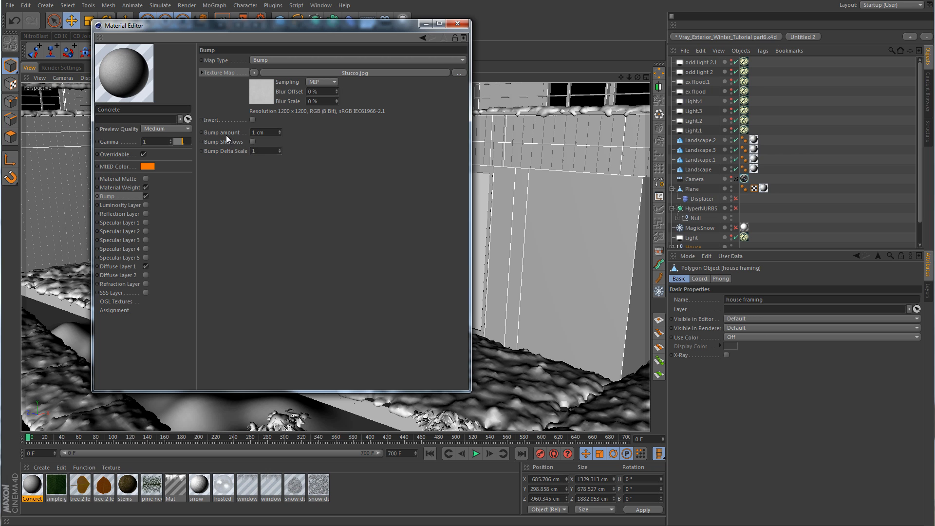
Set the Concrete material's bump amount to 2 cm
left_click_drag(266, 133, 210, 140)
type("2")
key("Return")
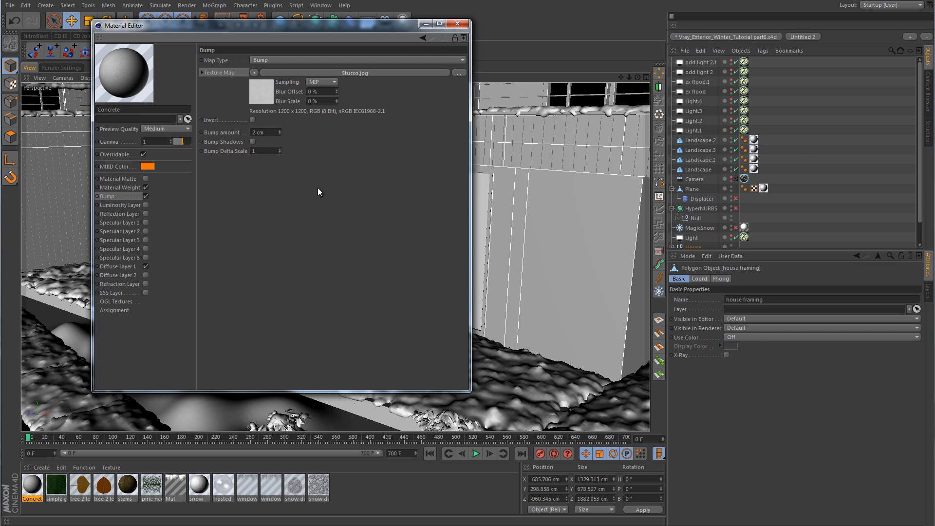
Open an enlarged Concrete material preview in its own window and place it beside the Material Editor
right_click(132, 71)
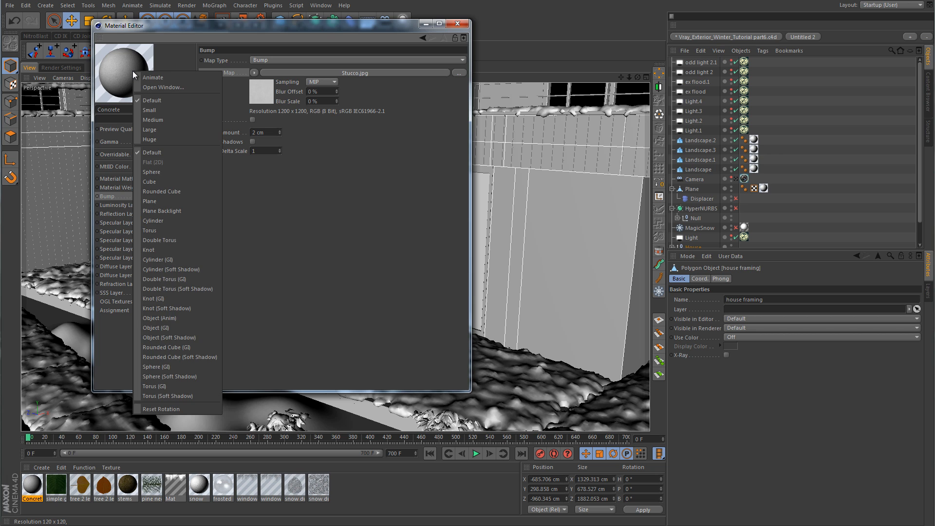
left_click(151, 85)
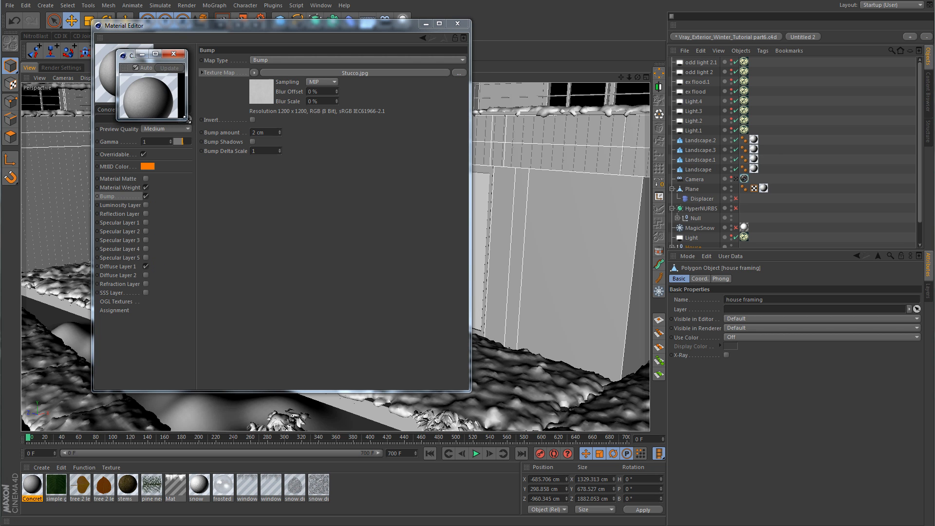
left_click_drag(187, 119, 283, 268)
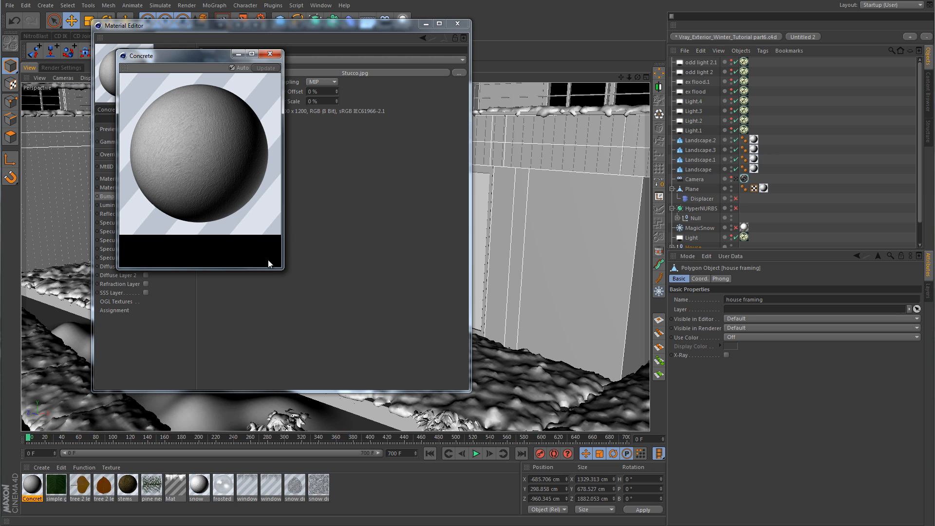
left_click_drag(226, 52, 471, 118)
left_click(223, 134)
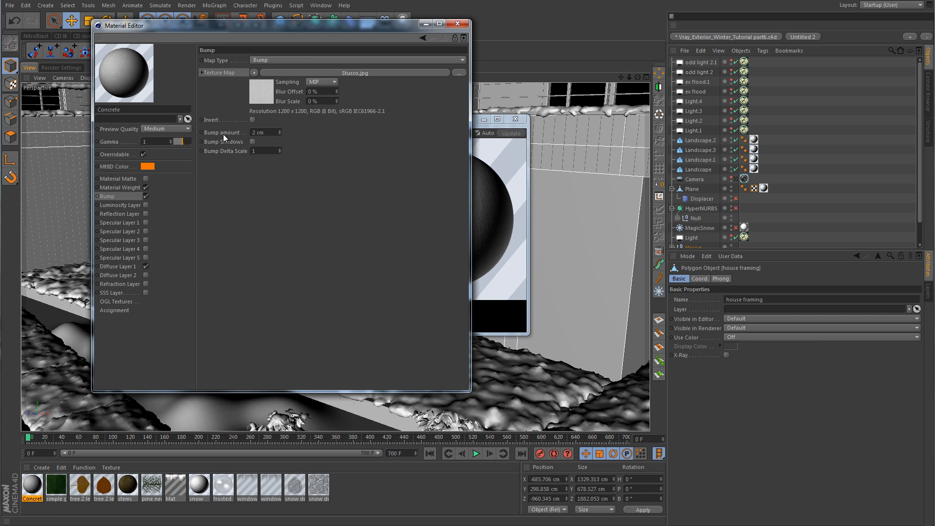
left_click(491, 138)
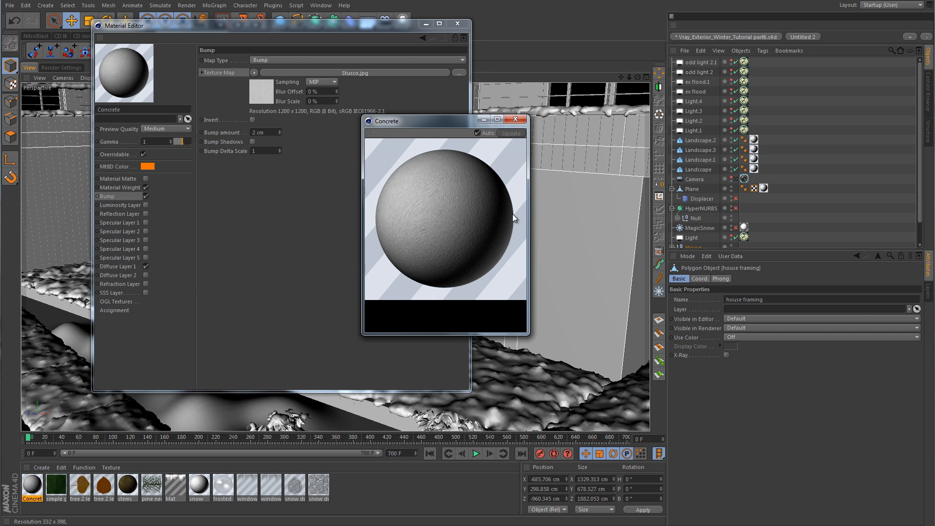
left_click_drag(442, 124, 558, 132)
Set the Concrete material's bump amount to 5 cm and close the enlarged preview
left_click_drag(266, 133, 203, 142)
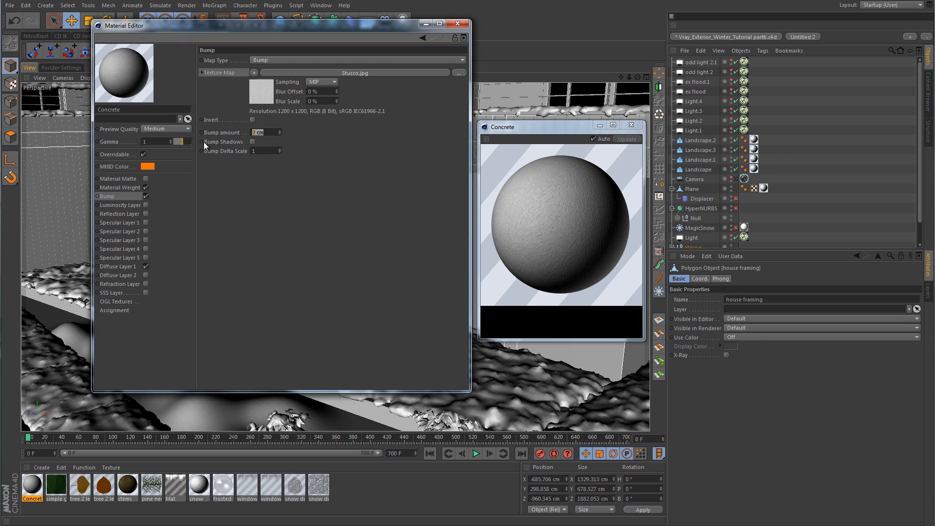
type("5")
key("Return")
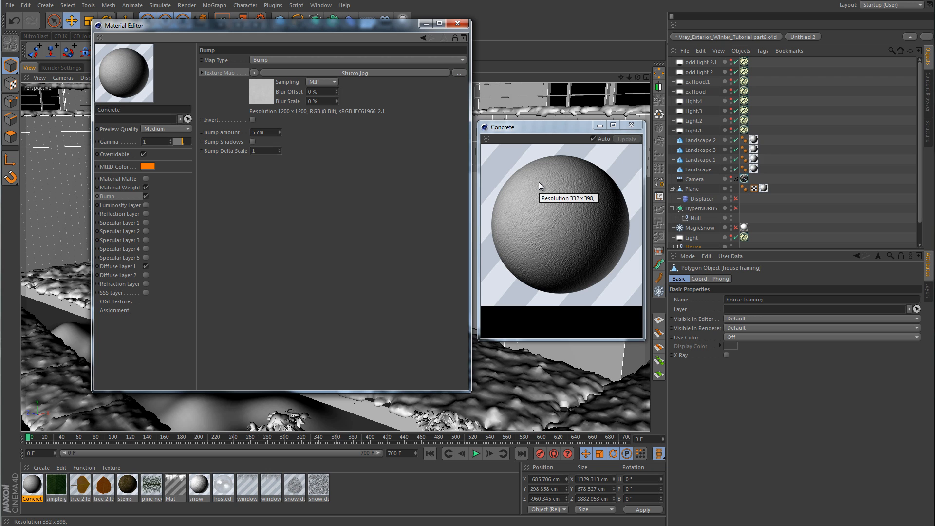
left_click(634, 126)
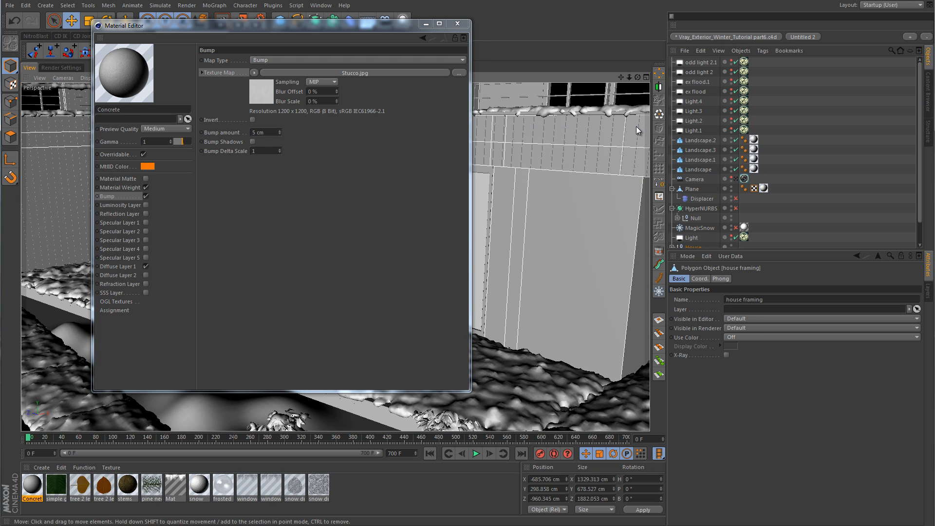
left_click(258, 294)
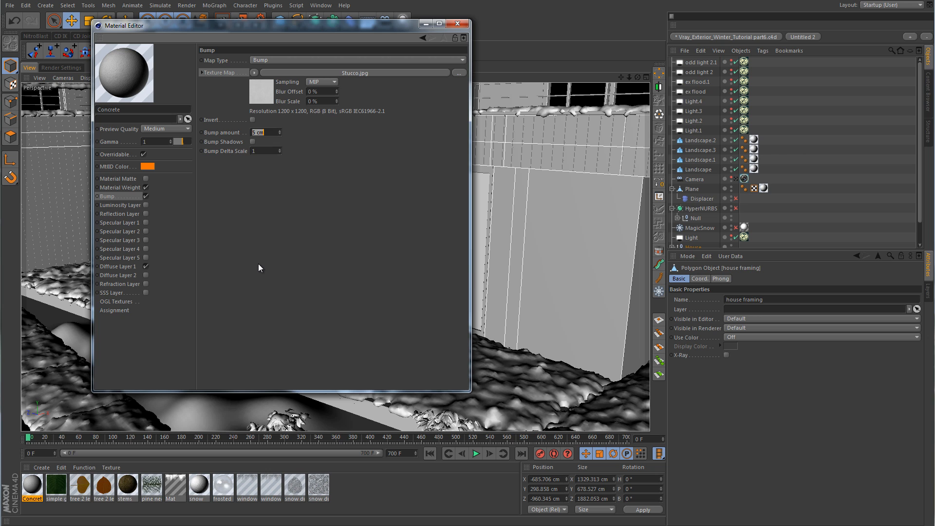
Enable Specular Layer 1 on the Concrete material and turn off its Trace Reflections option
left_click(146, 222)
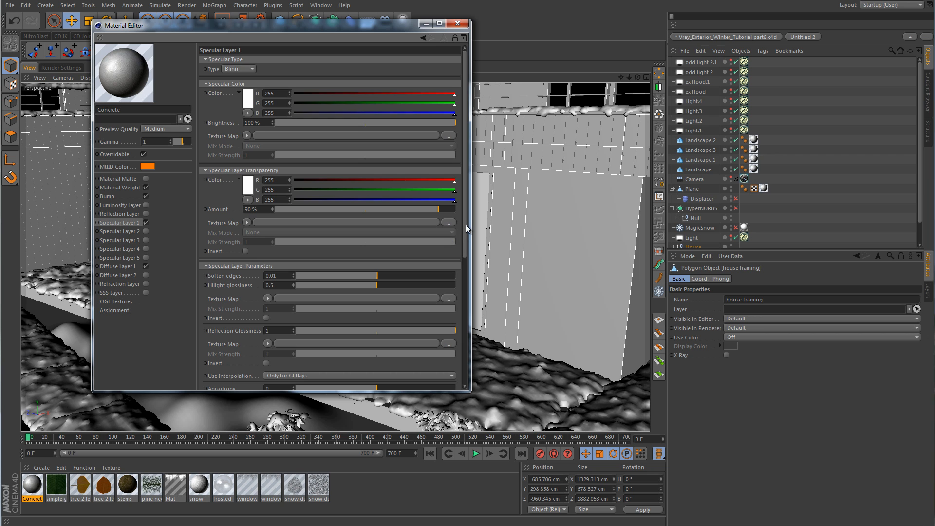
left_click_drag(466, 223, 458, 355)
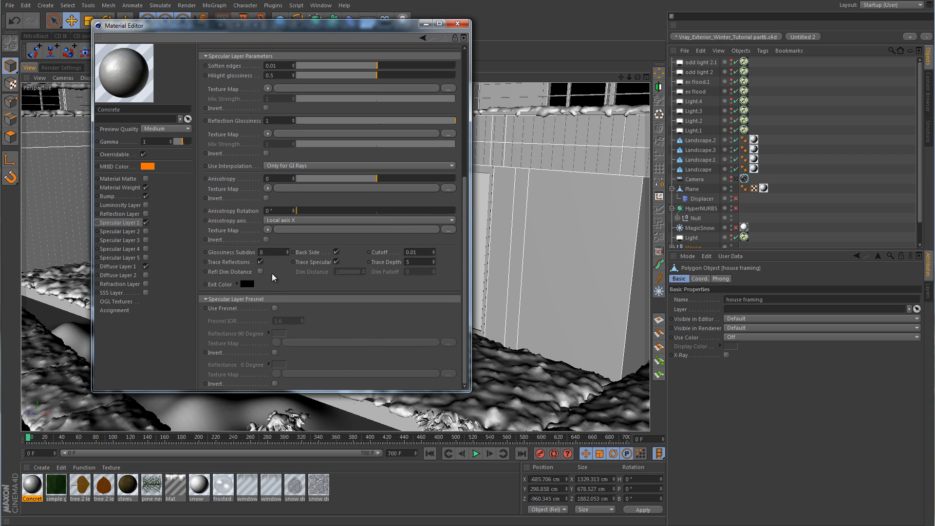
left_click(260, 261)
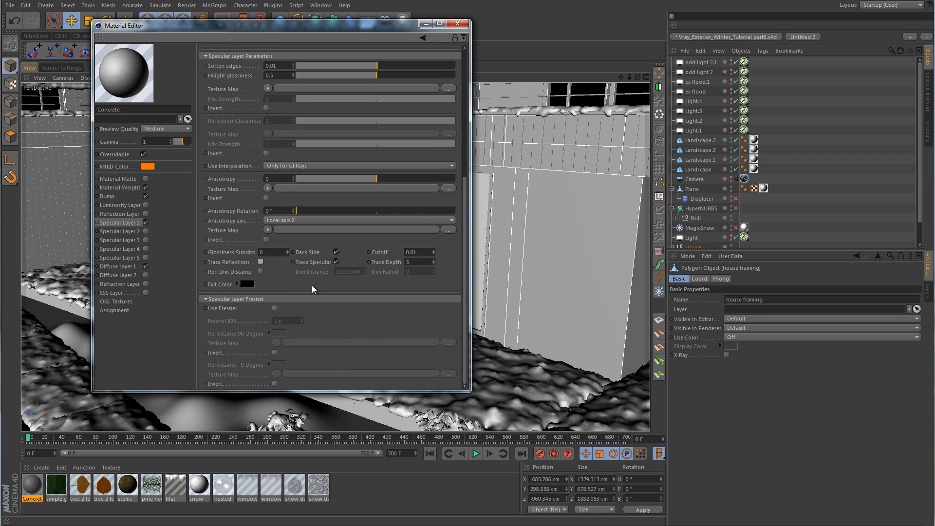
Try Specular Layer 1 highlight glossiness values of 0.73 and 0.58, and restore it to 0.5
left_click_drag(463, 329, 466, 214)
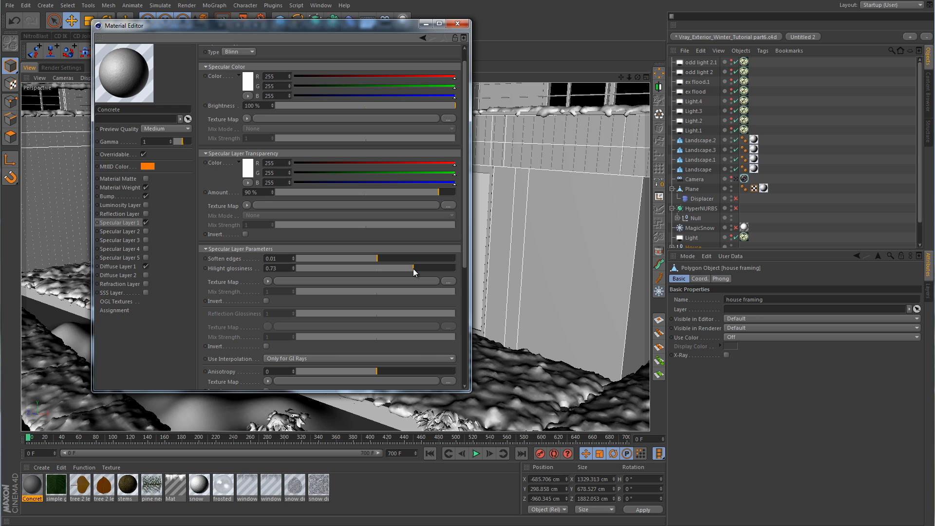
left_click_drag(413, 268, 388, 267)
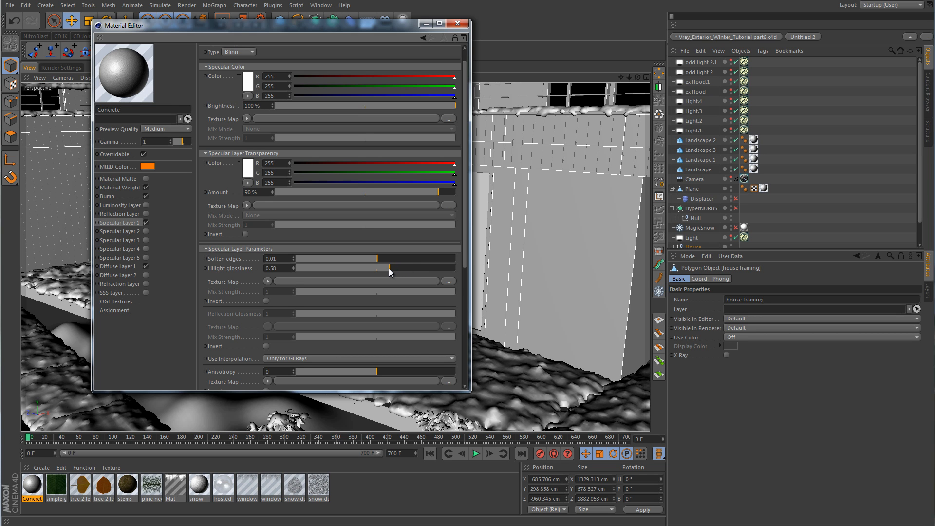
left_click_drag(377, 268, 375, 268)
Paste the Stucco.jpg texture map into Specular Layer 1's specular color, test a mix strength of 0, and restore it to 1
scroll(401, 238, "up", 1)
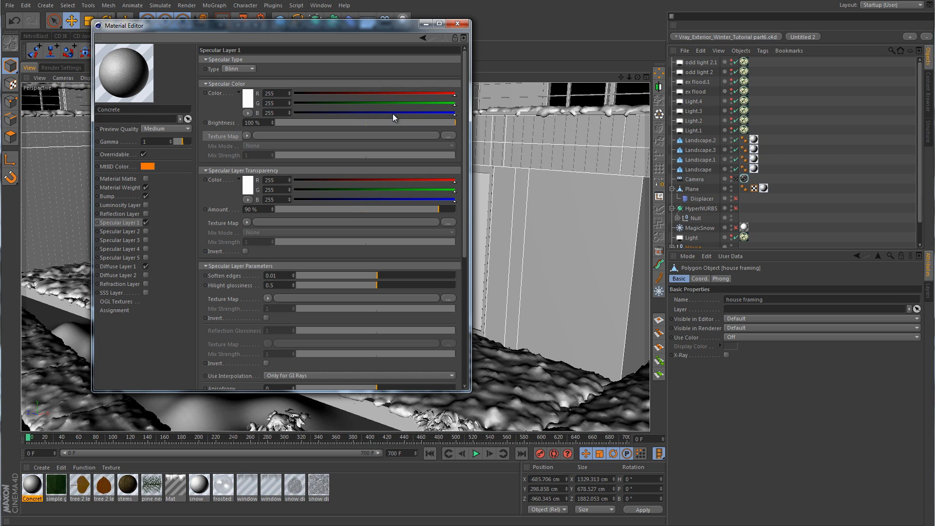
right_click(225, 137)
left_click(248, 177)
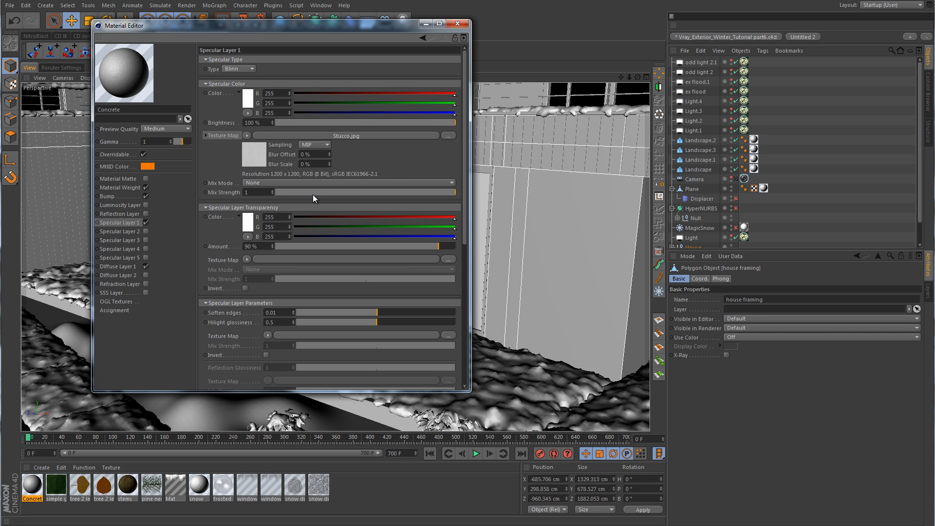
left_click_drag(313, 194, 276, 197)
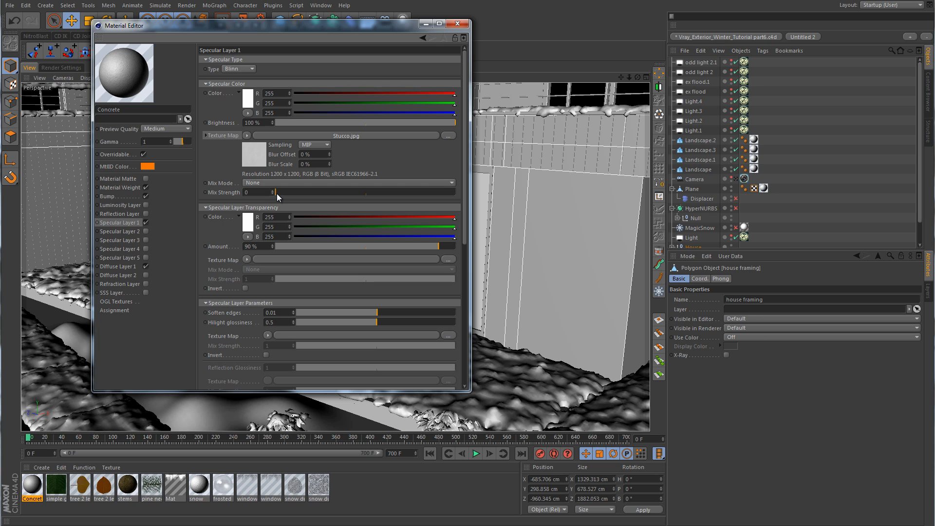
left_click_drag(414, 194, 463, 194)
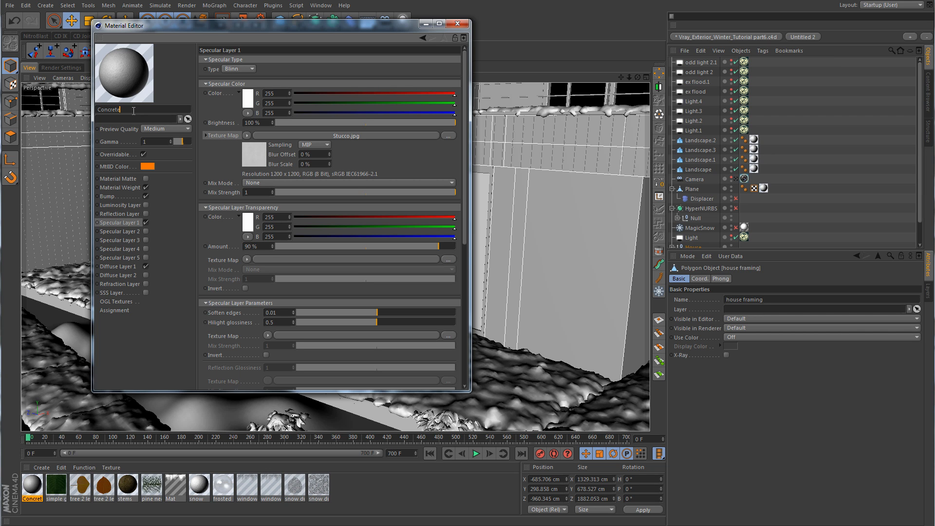
Rename the Concrete material as Concrete Stucco and close the Material Editor
type("Stucco")
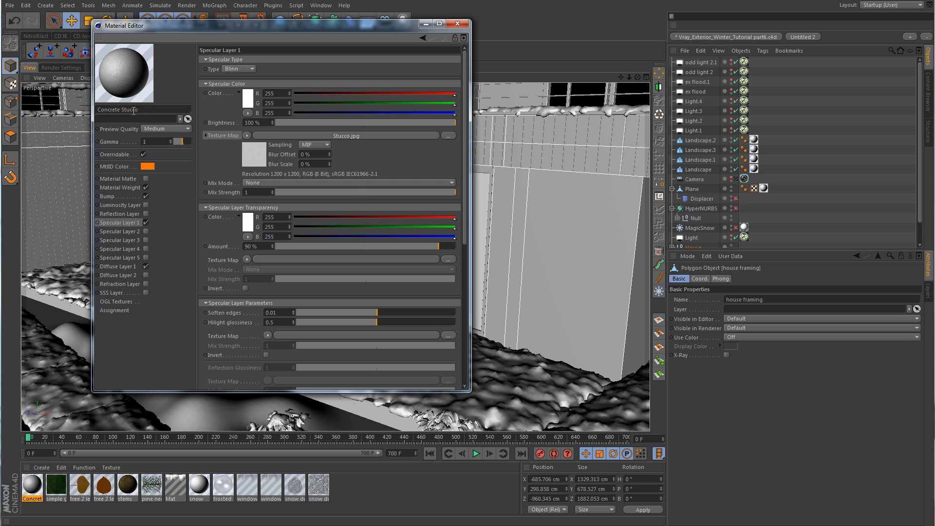
left_click(462, 26)
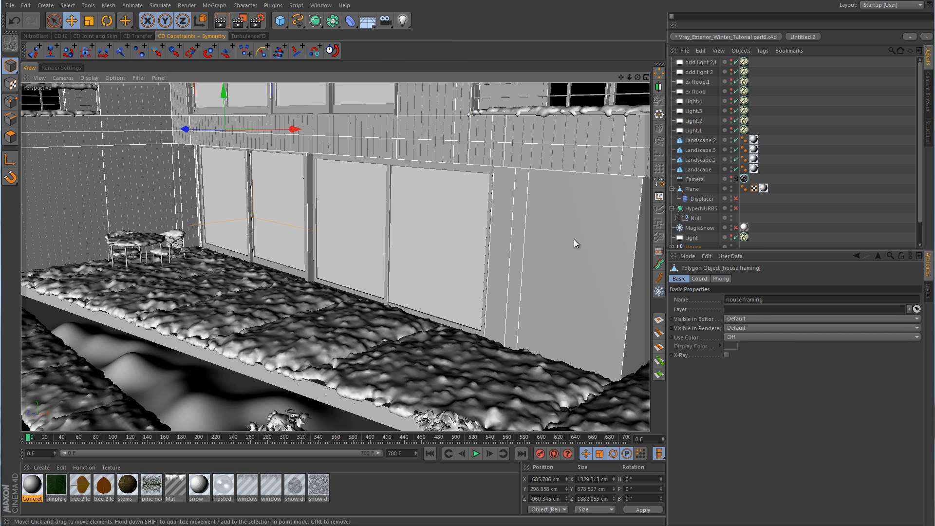
Temporarily hide the house framing object in the viewport to check which parts of the house it covers, and show it again
scroll(677, 229, "down", 2)
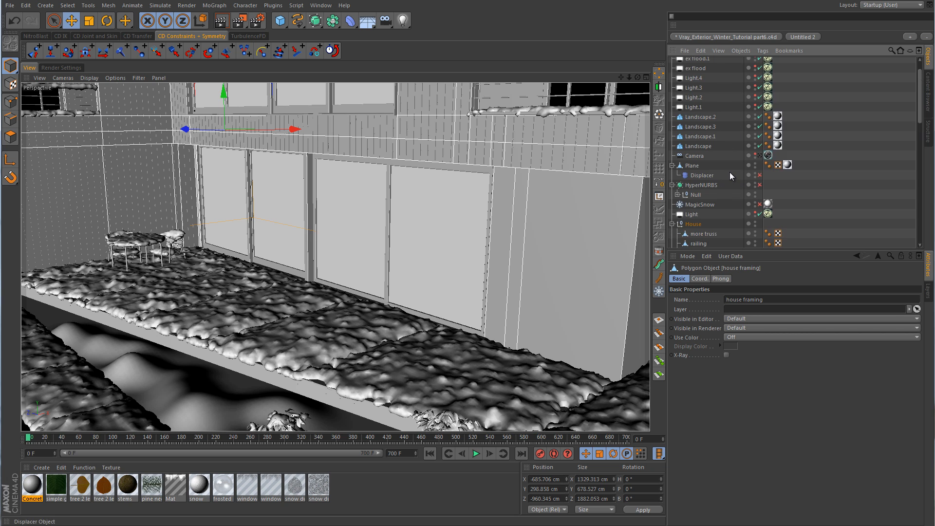
scroll(729, 171, "down", 6)
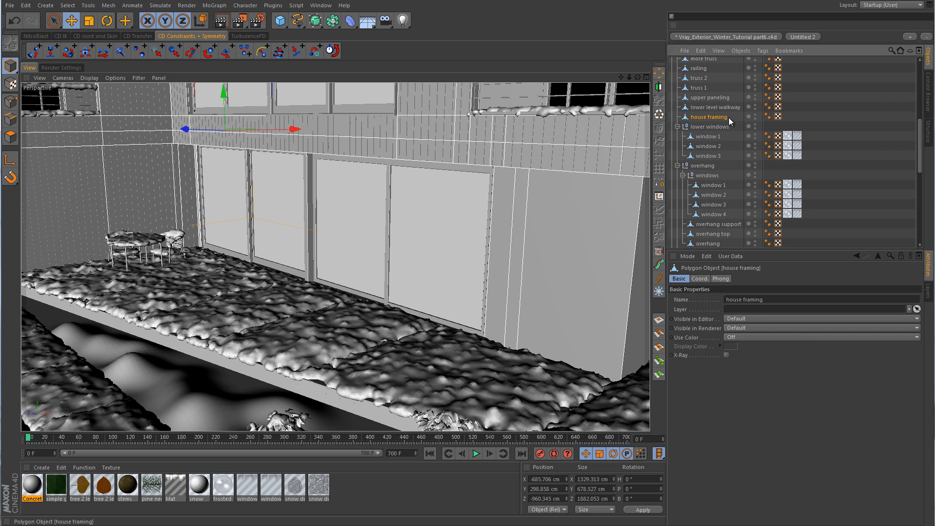
left_click(754, 115)
left_click(754, 115)
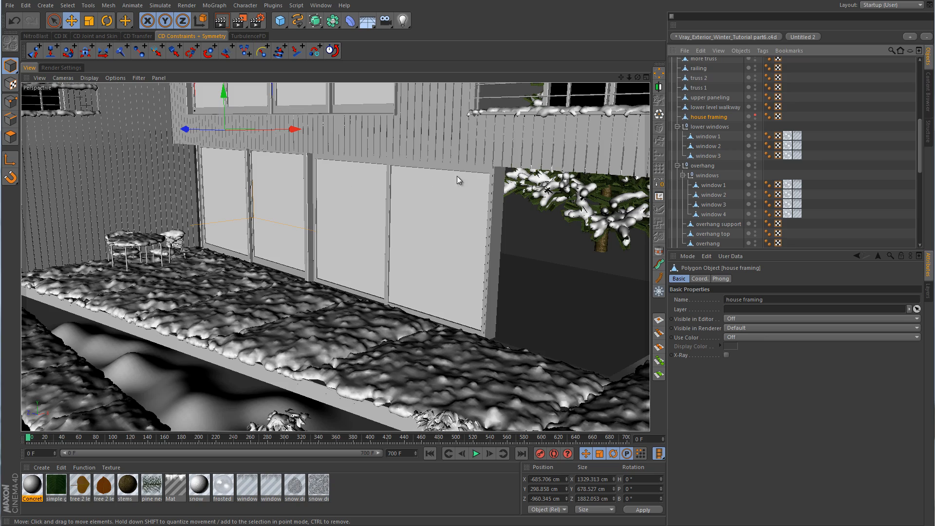
right_click_drag(457, 176, 428, 252, "alt")
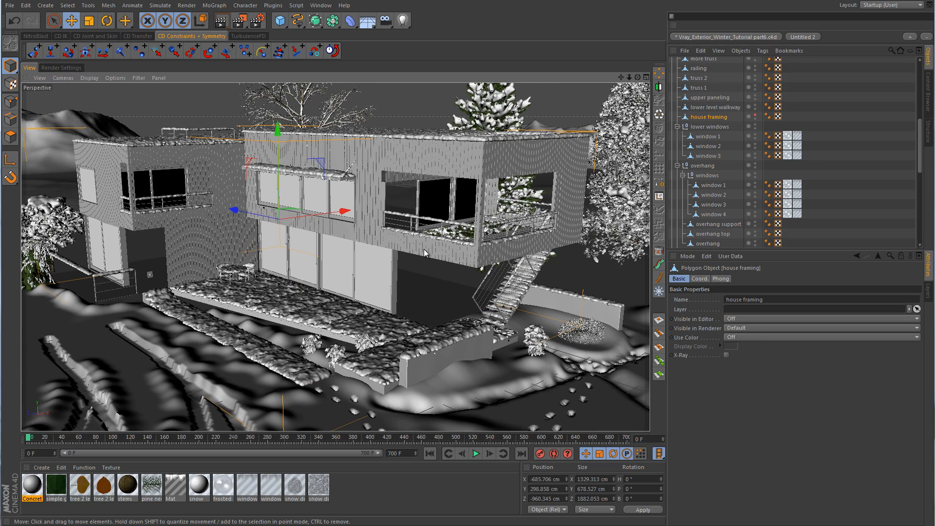
left_click(755, 116)
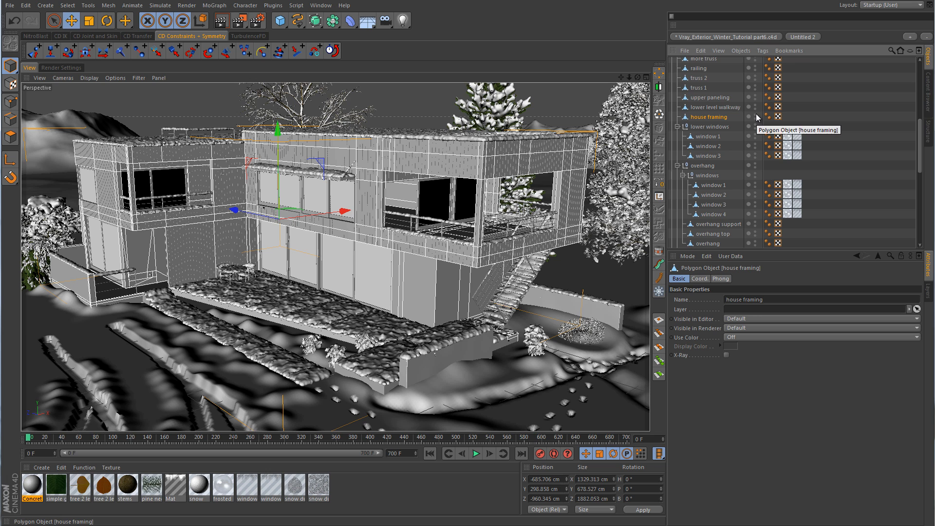
Apply the Concrete Stucco material to the house framing object and set its texture projection to Cubic
left_click(34, 485)
left_click_drag(34, 486, 719, 120)
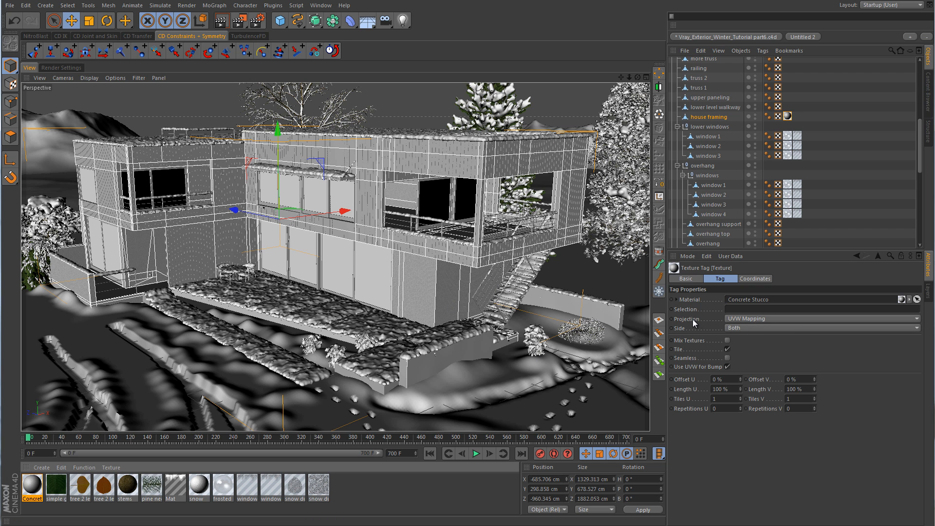
left_click(746, 317)
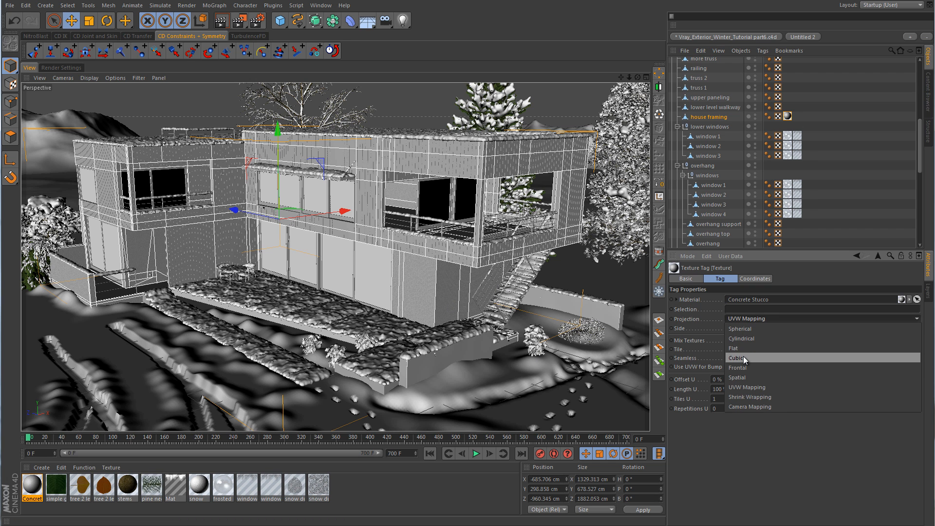
left_click(742, 357)
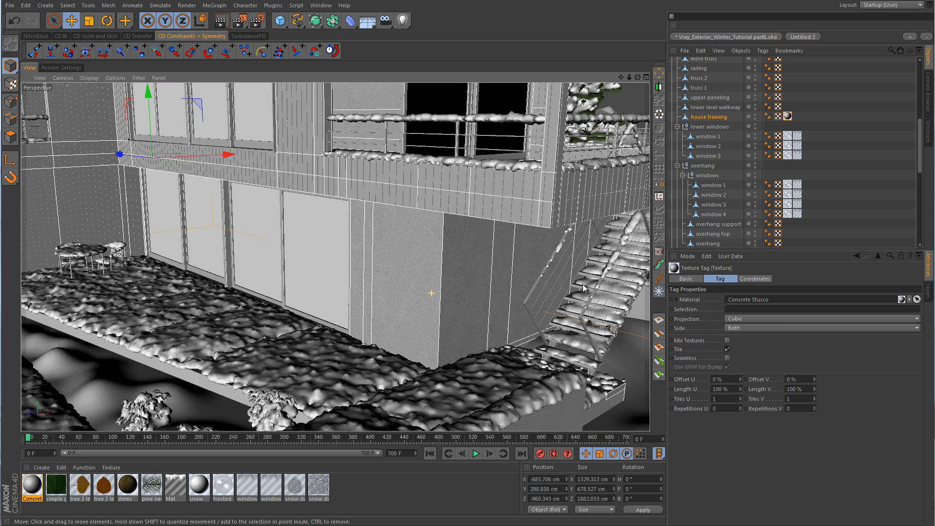
Inspect the size of the cubic texture projection on the house framing in Texture mode, and return to Model mode
right_click_drag(582, 284, 631, 297, "alt")
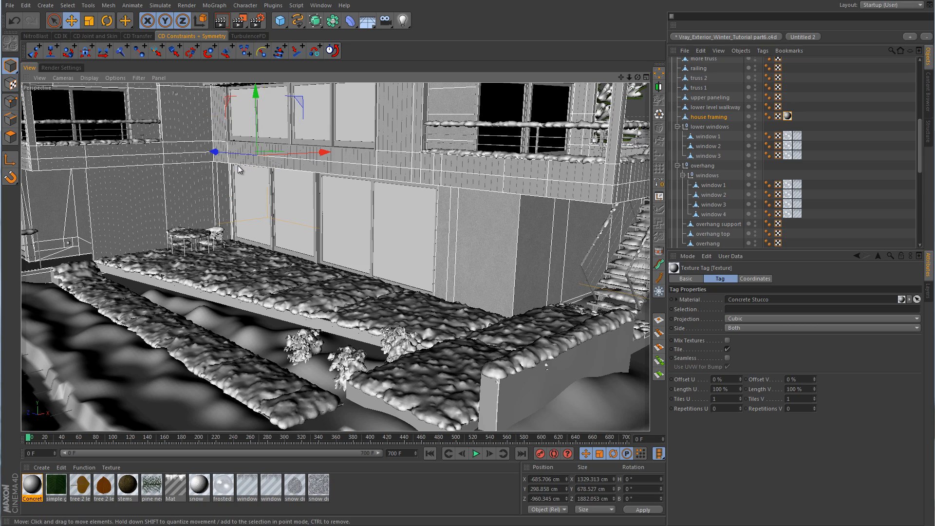
left_click(10, 84)
scroll(336, 202, "up", 3)
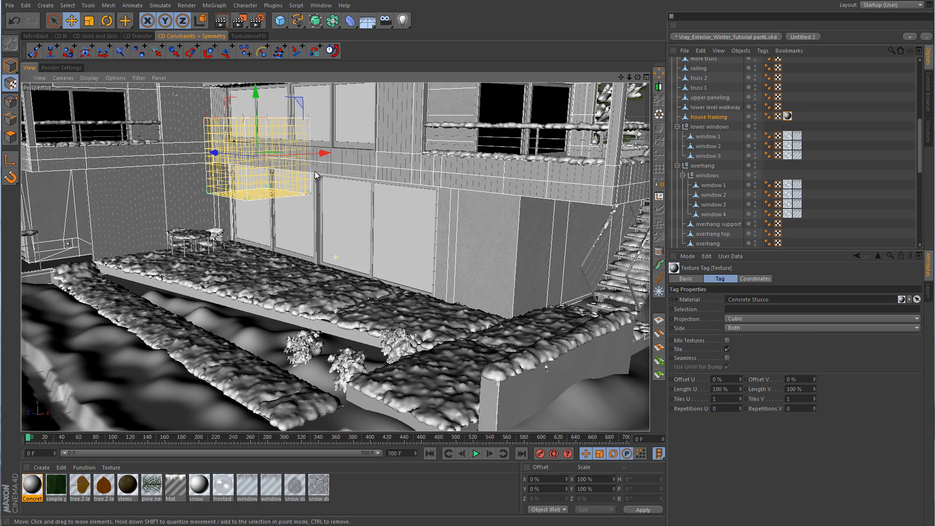
left_click_drag(336, 202, 284, 205, "alt")
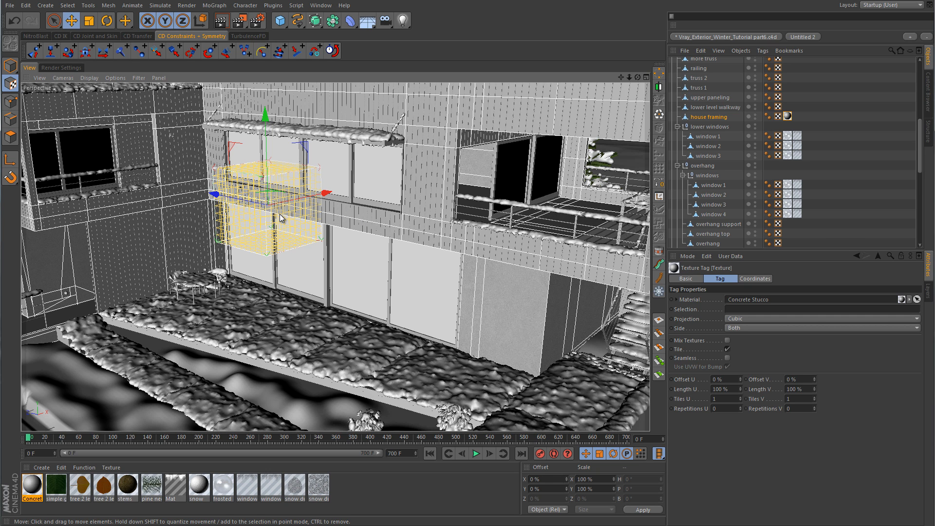
left_click(11, 65)
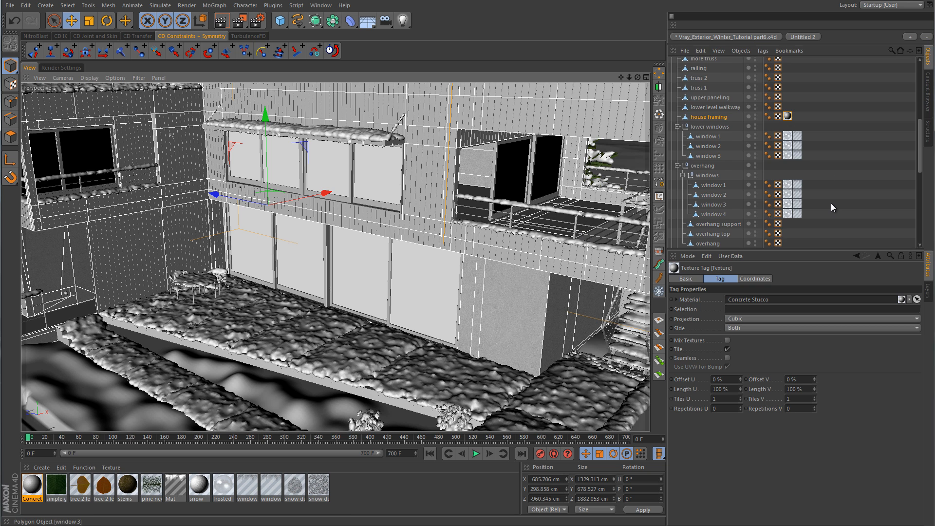
Look through the scene camera and render a region covering the stucco corner wall on the lower level
scroll(830, 203, "up", 10)
left_click(759, 178)
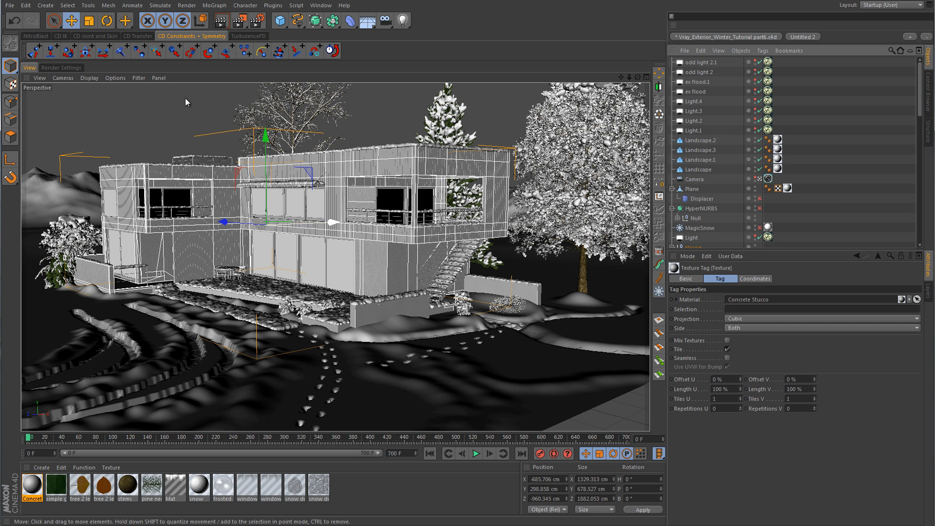
left_click(239, 22)
left_click(289, 34)
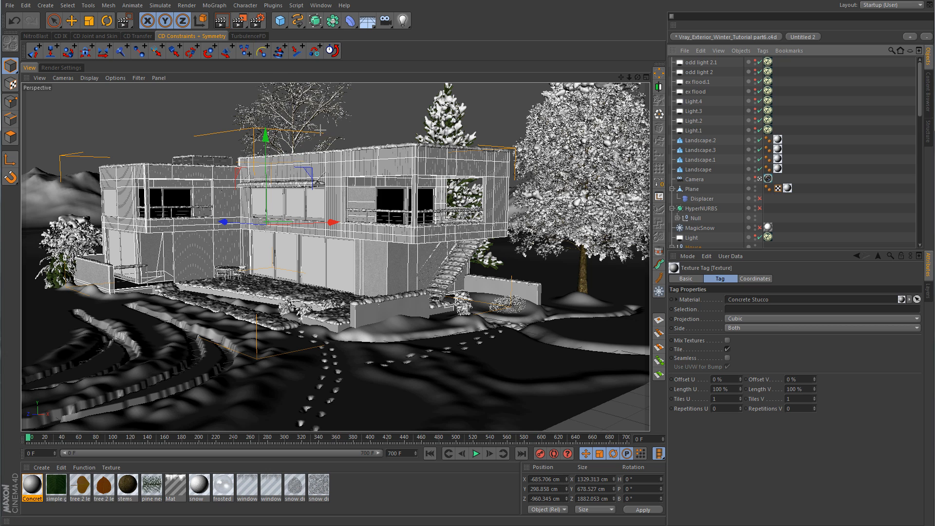
left_click_drag(374, 266, 413, 303)
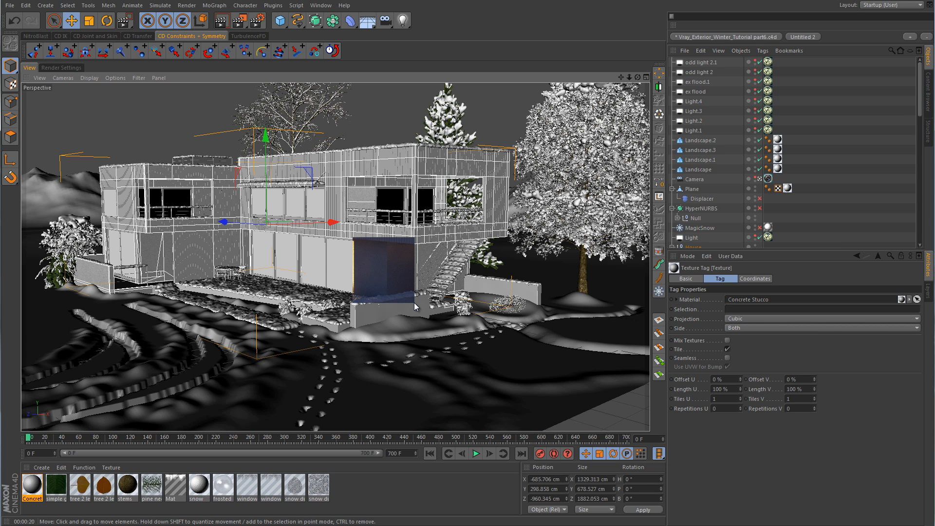
Select the low exterior walls around the house to identify their objects, finishing with the front wall
left_click(366, 314)
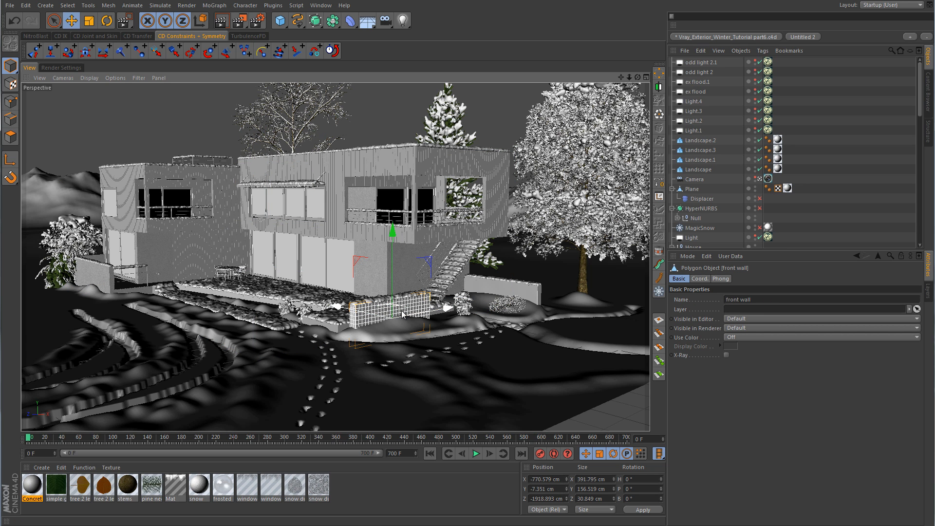
left_click(499, 288)
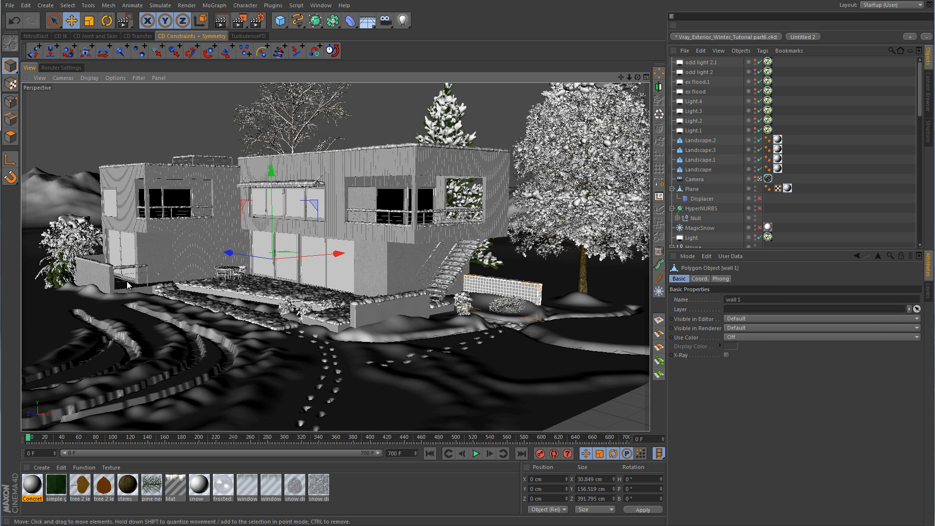
left_click(104, 278)
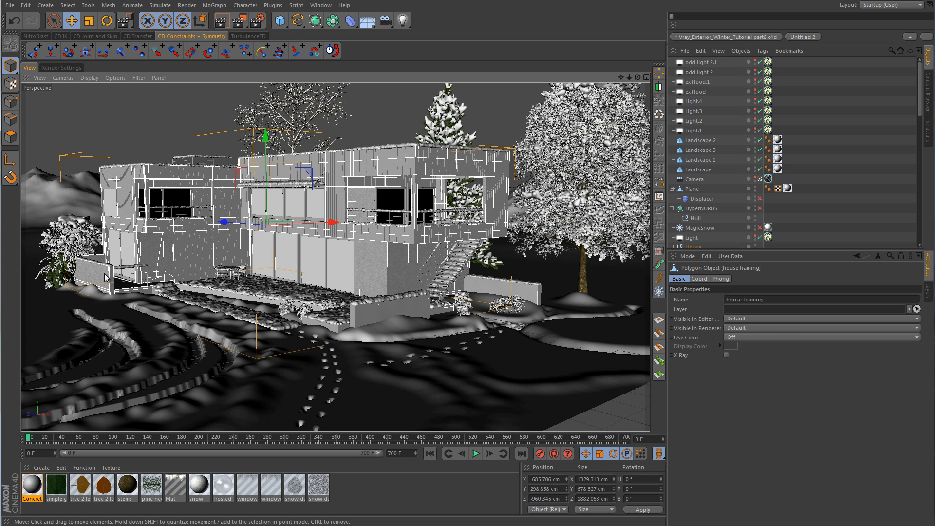
left_click(370, 315)
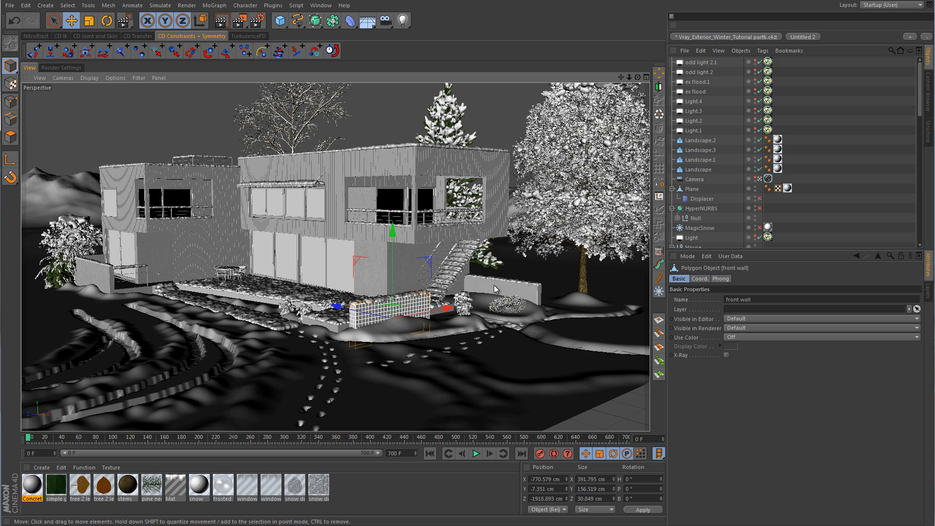
Create a VrayAdvancedMaterial, open it for editing, and name it wall
left_click(42, 467)
mouse_move(68, 397)
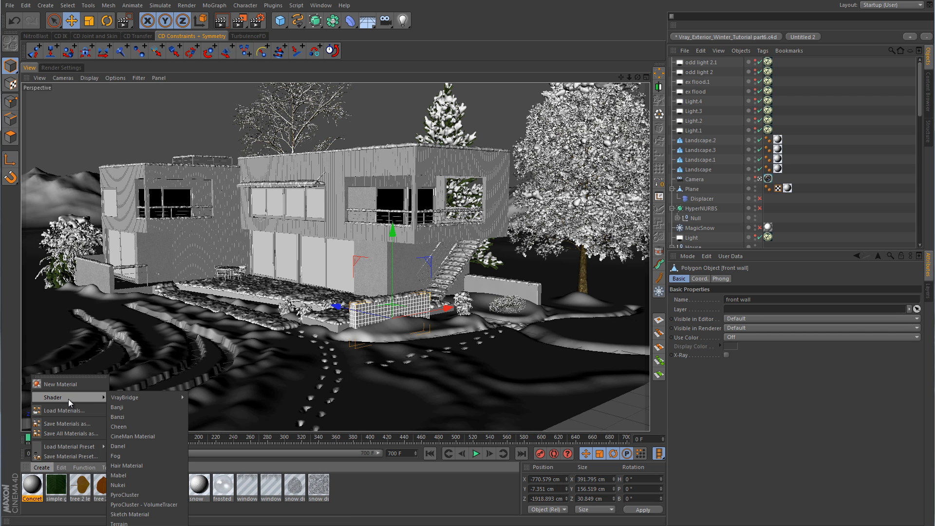
mouse_move(135, 399)
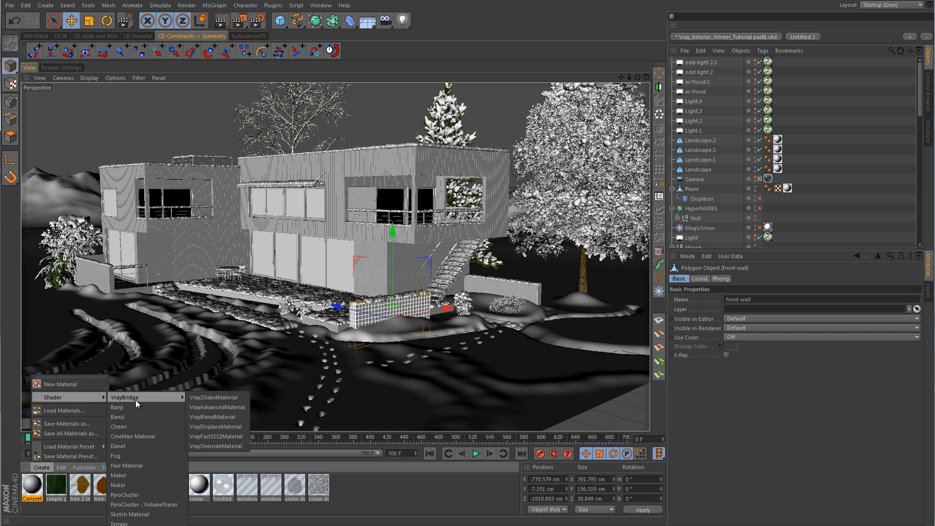
left_click(205, 404)
double_click(32, 485)
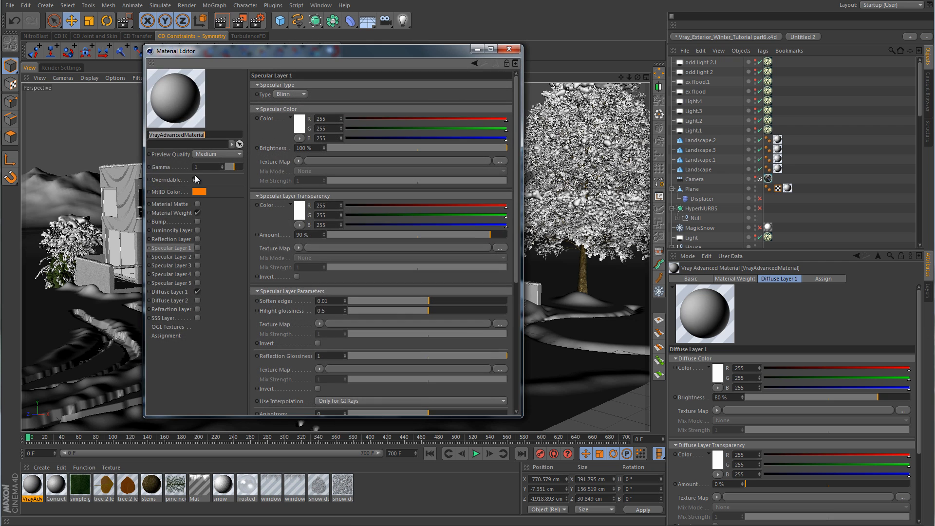
type("wall")
key("Return")
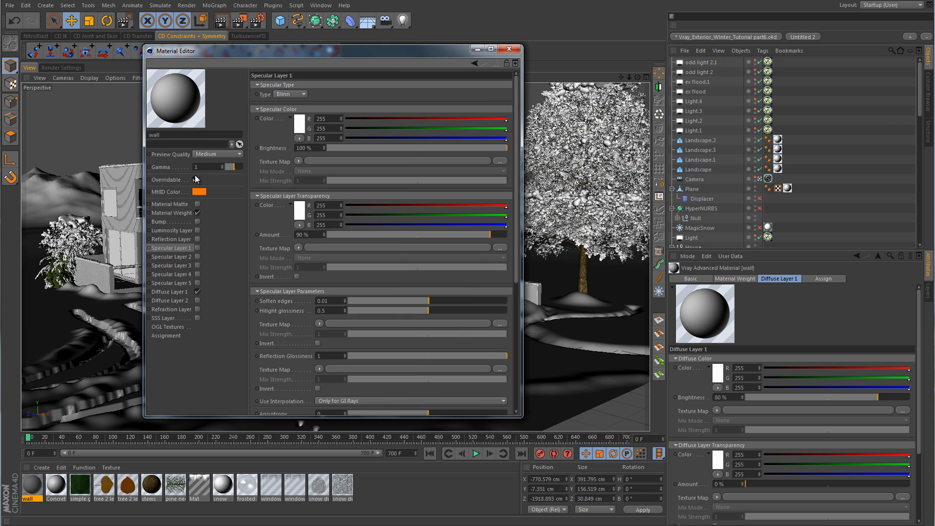
Load 2_01_10_color from the tex folder as the texture map of the wall material's Diffuse Layer 1
left_click(172, 291)
left_click(73, 525)
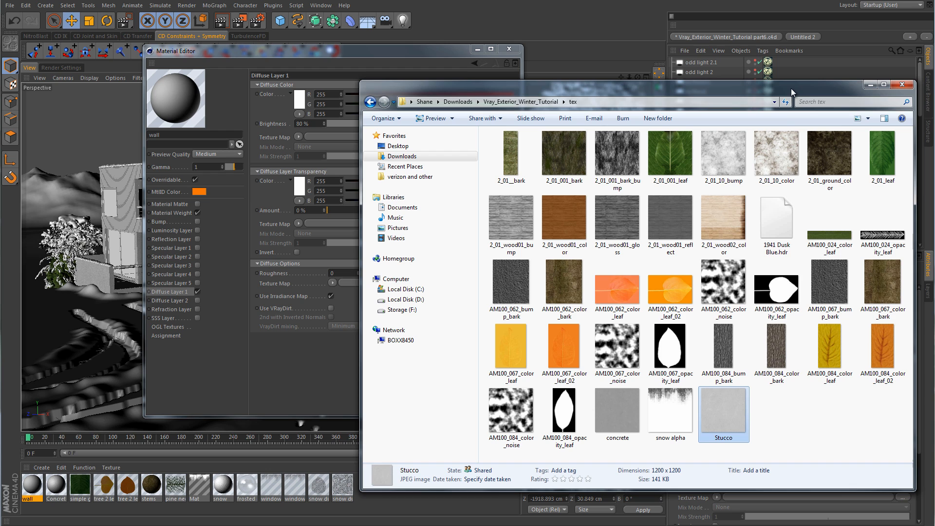
left_click_drag(784, 162, 324, 138)
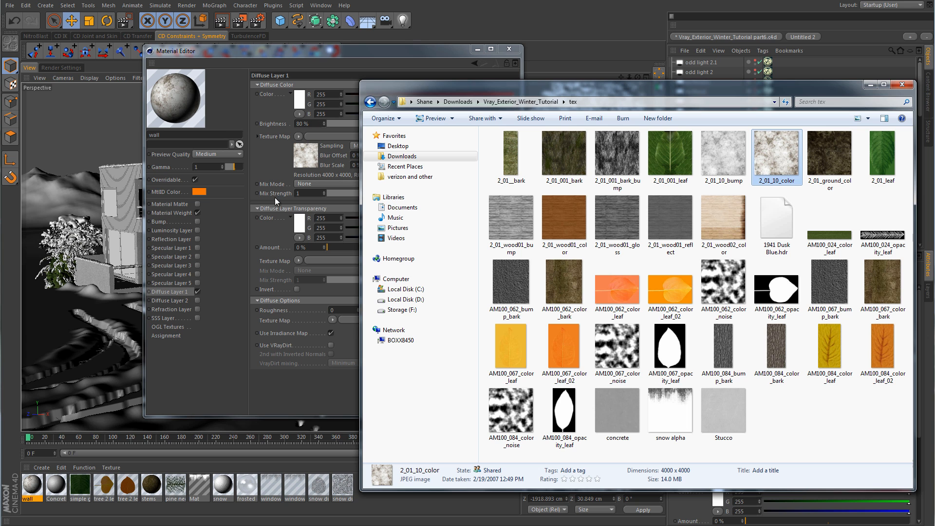
Enable the wall material's Bump channel and load 2_01_10_bump from the tex folder as its texture map
left_click(197, 221)
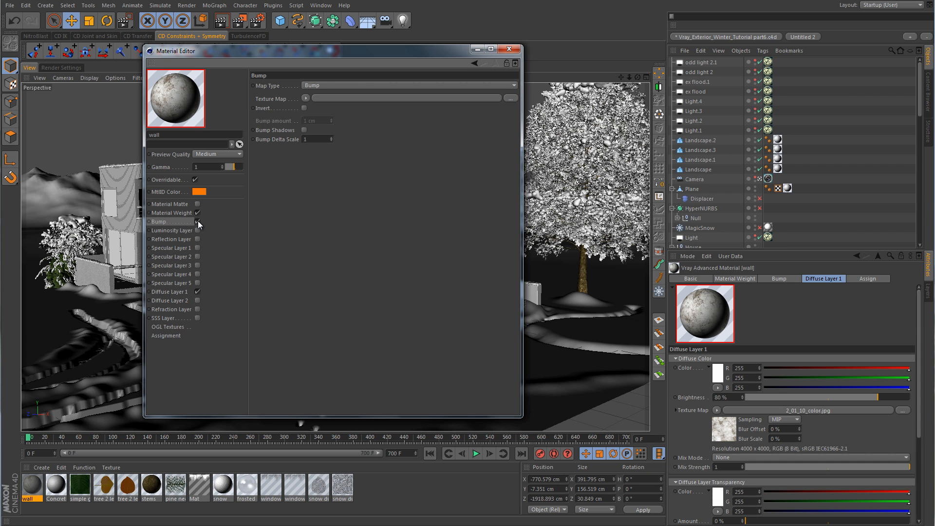
key("alt+Tab")
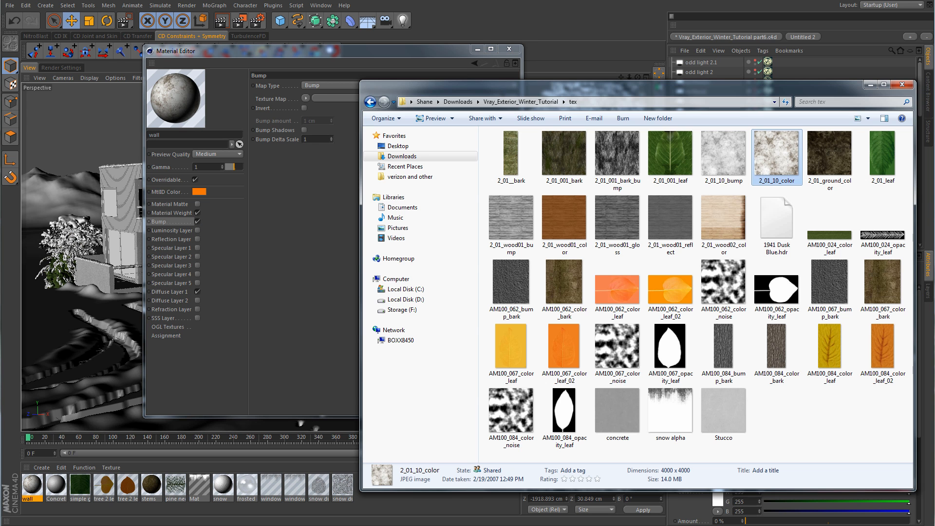
left_click_drag(729, 157, 325, 95)
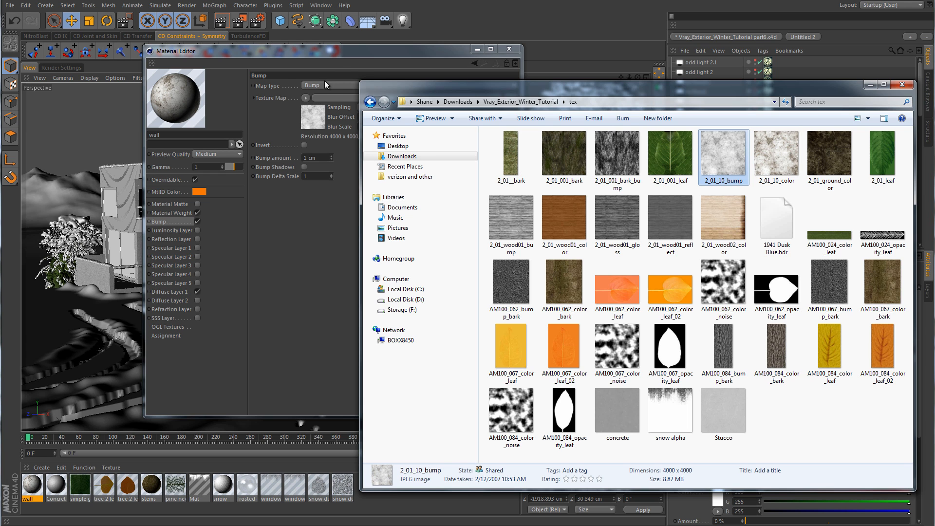
Open an enlarged preview of the wall material in its own window and place it beside the Material Editor
left_click(341, 54)
right_click(165, 93)
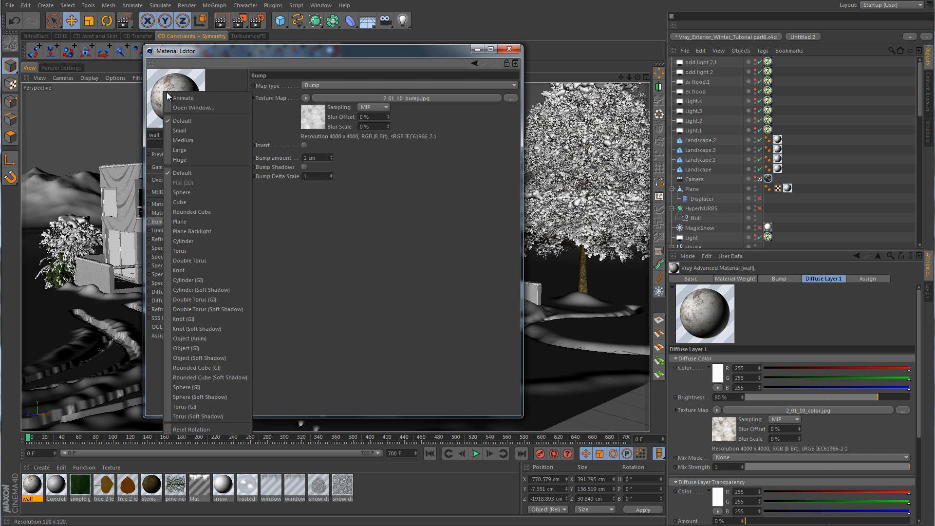
left_click(181, 108)
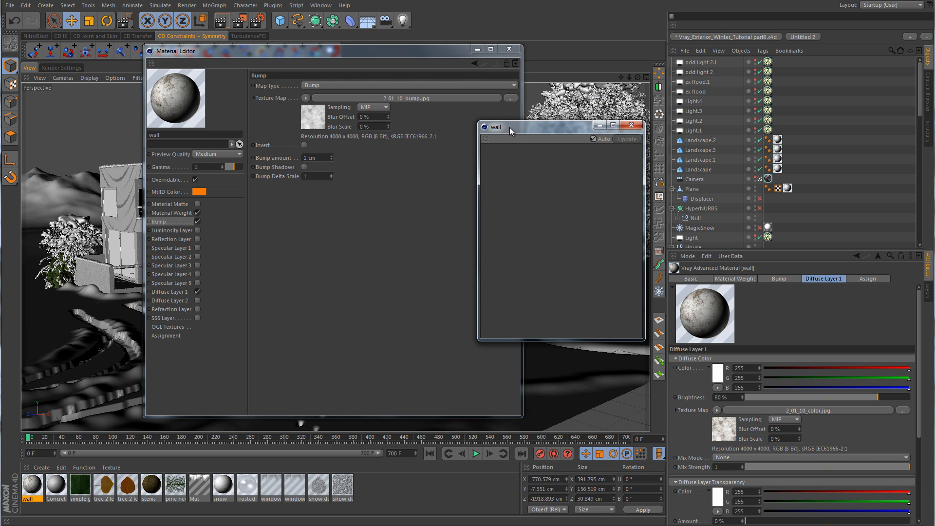
left_click_drag(509, 127, 576, 144)
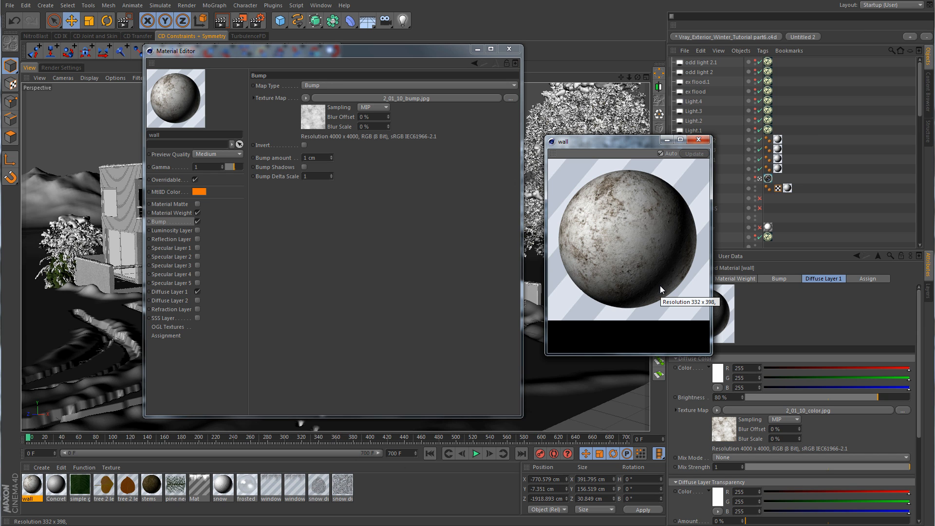
Try a bump amount of -5 cm on the wall material
left_click(316, 158)
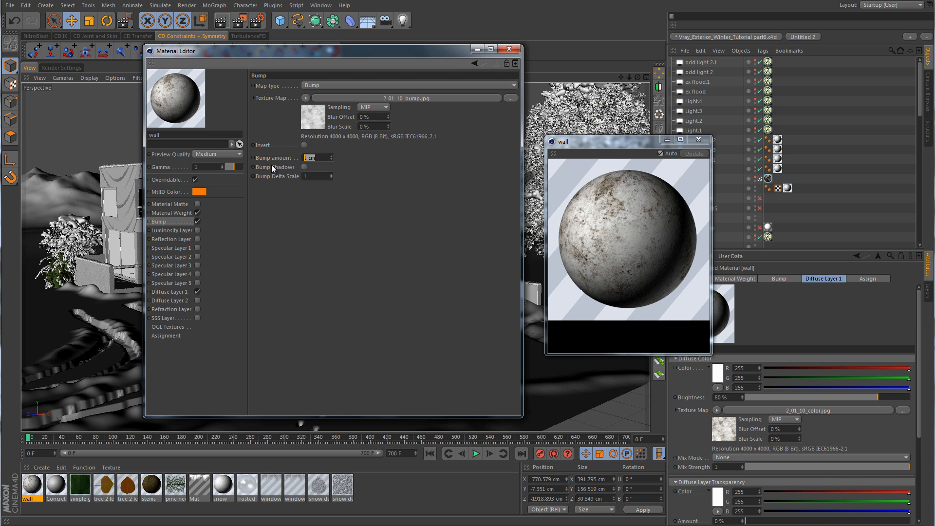
type("-5")
key("Return")
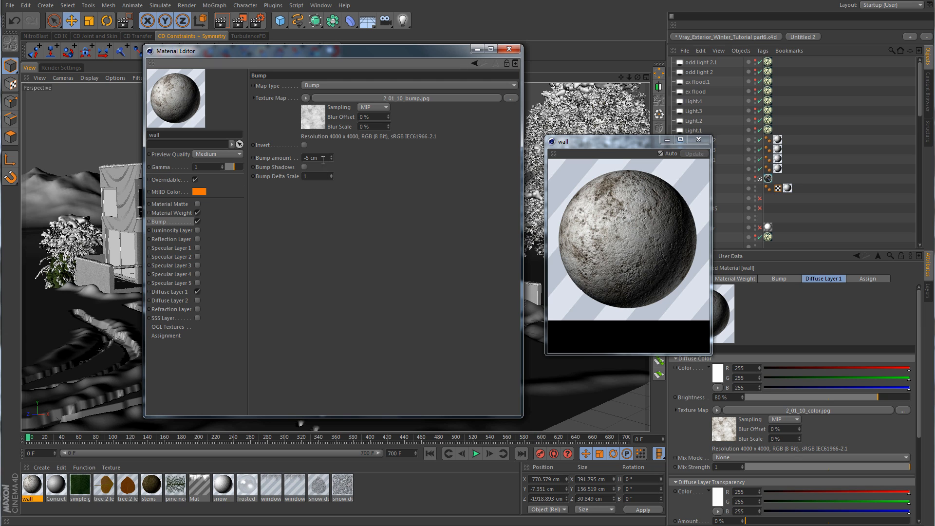
Set the wall material's bump amount to -2 cm, and close the enlarged preview and the Material Editor
left_click_drag(320, 158, 262, 163)
type("-2")
key("Return")
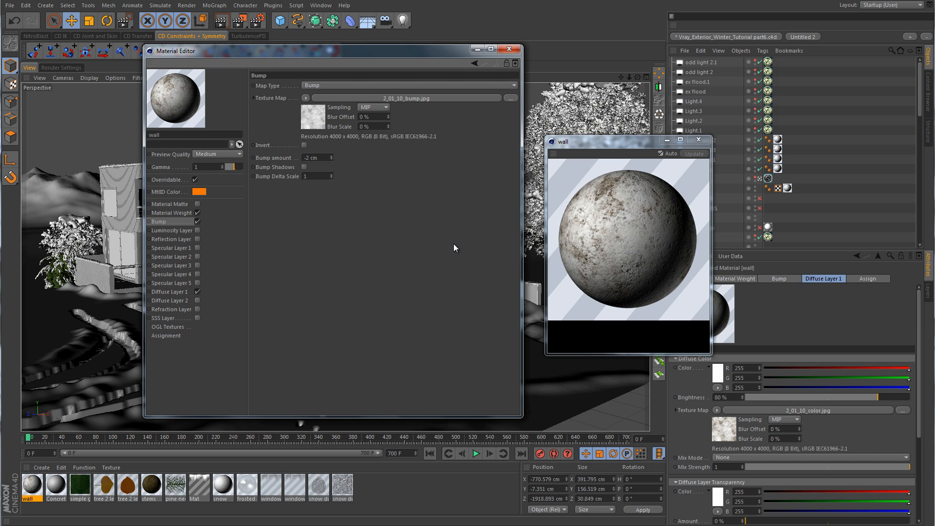
left_click(698, 140)
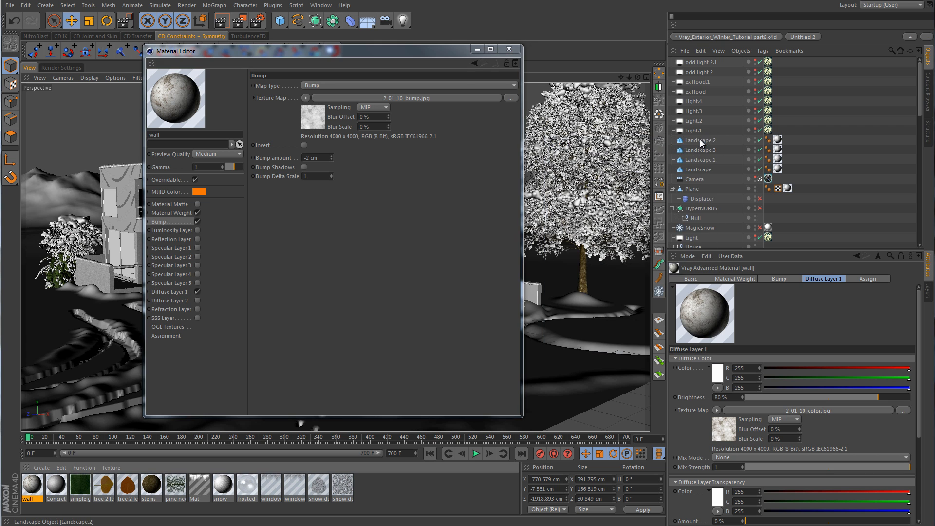
left_click(508, 49)
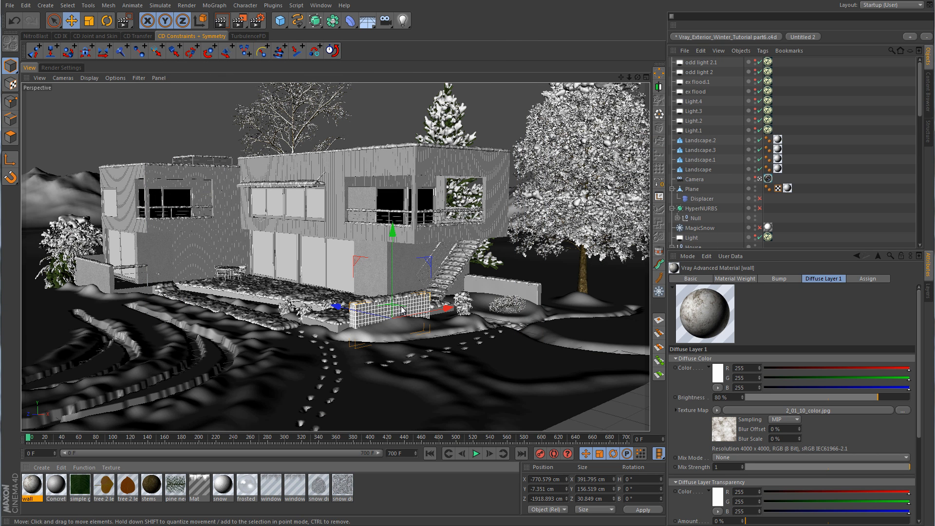
Expand the Yard group in the object hierarchy and apply the wall material to the front wall
scroll(746, 171, "down", 10)
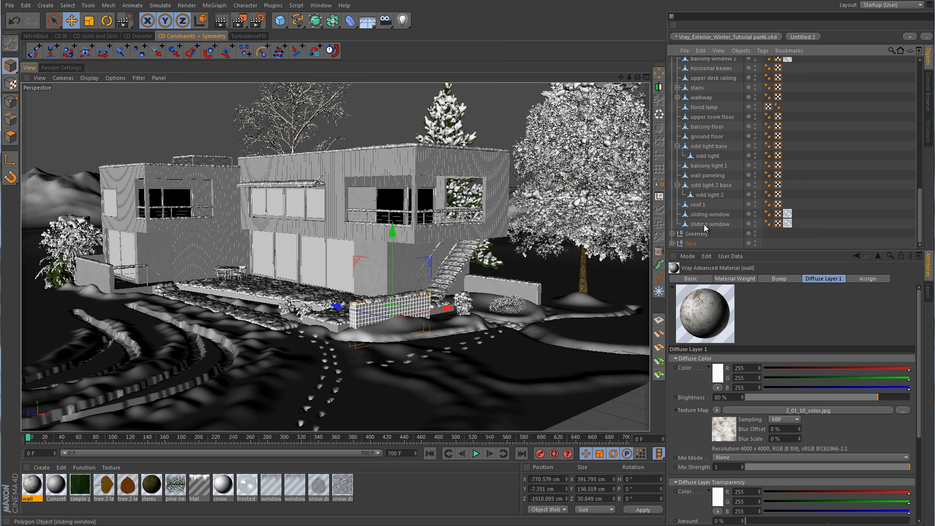
left_click(671, 243)
scroll(734, 180, "down", 5)
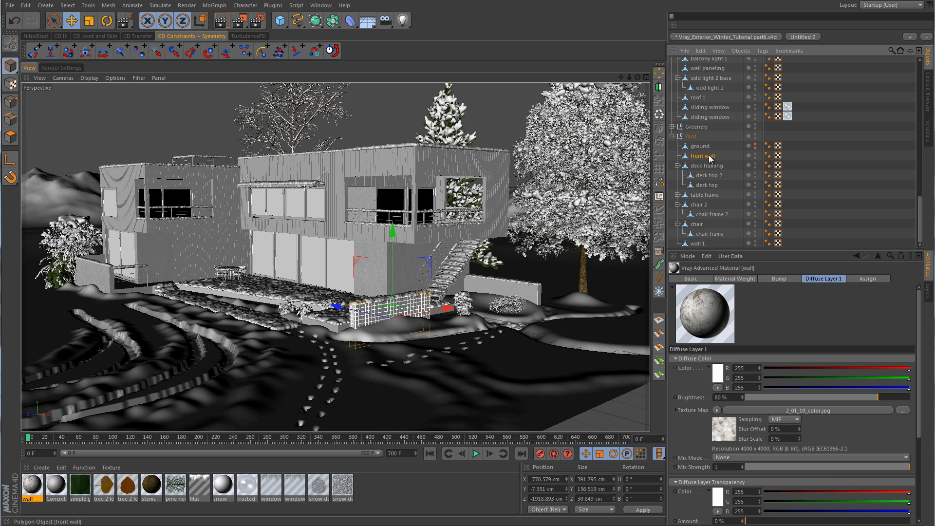
left_click_drag(31, 487, 708, 156)
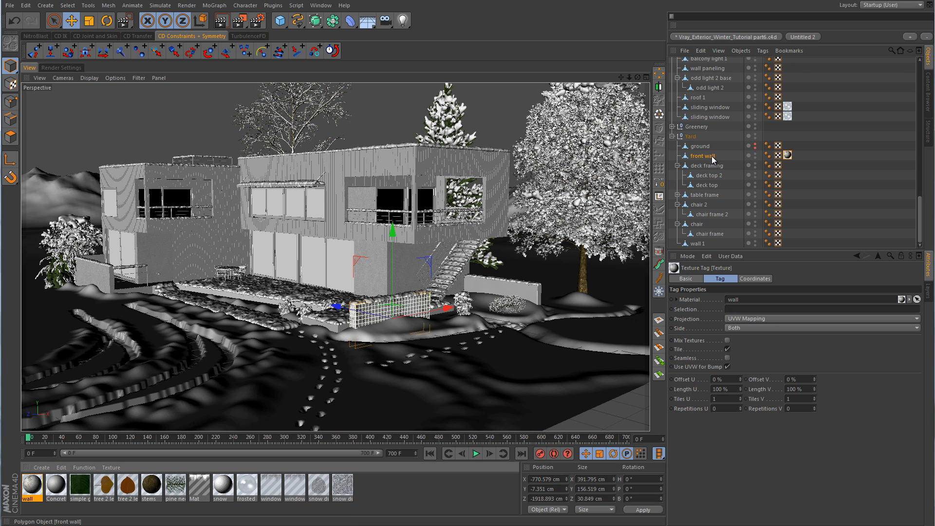
Leave the scene camera for a close view of the front wall and set its texture projection to Cubic
scroll(789, 168, "up", 10)
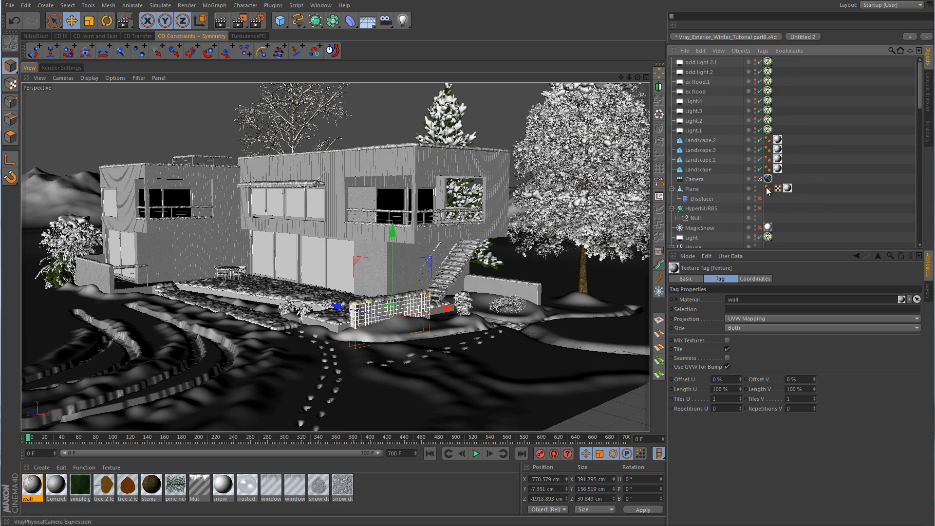
left_click(759, 179)
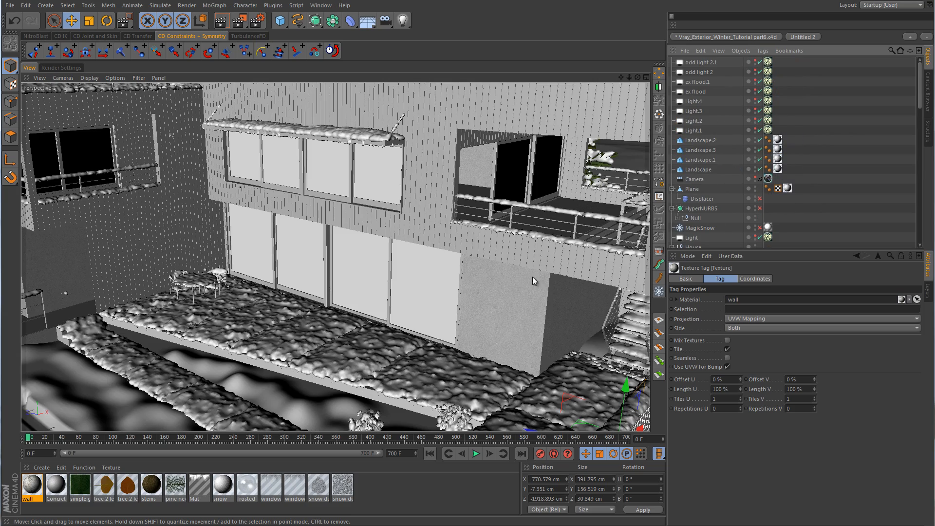
middle_click_drag(533, 276, 319, 115, "alt")
right_click_drag(379, 300, 479, 263, "alt")
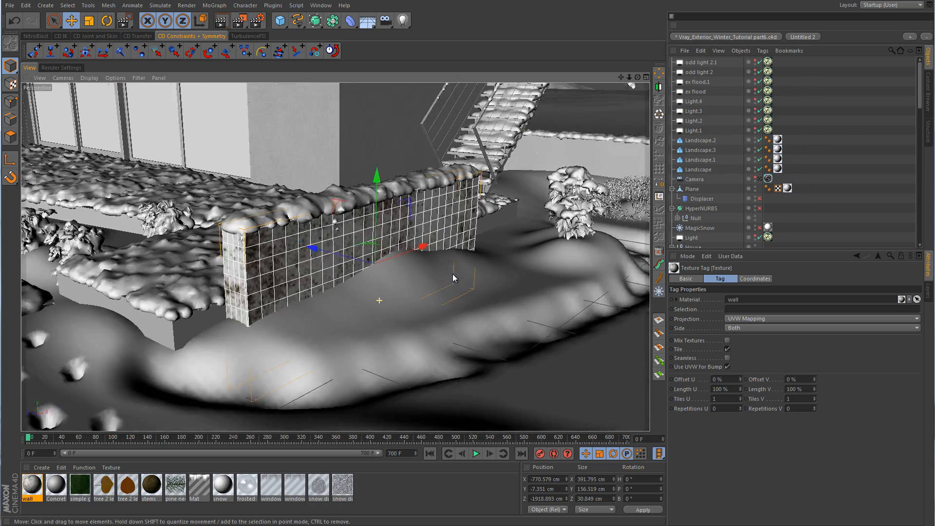
middle_click_drag(416, 248, 442, 270, "alt")
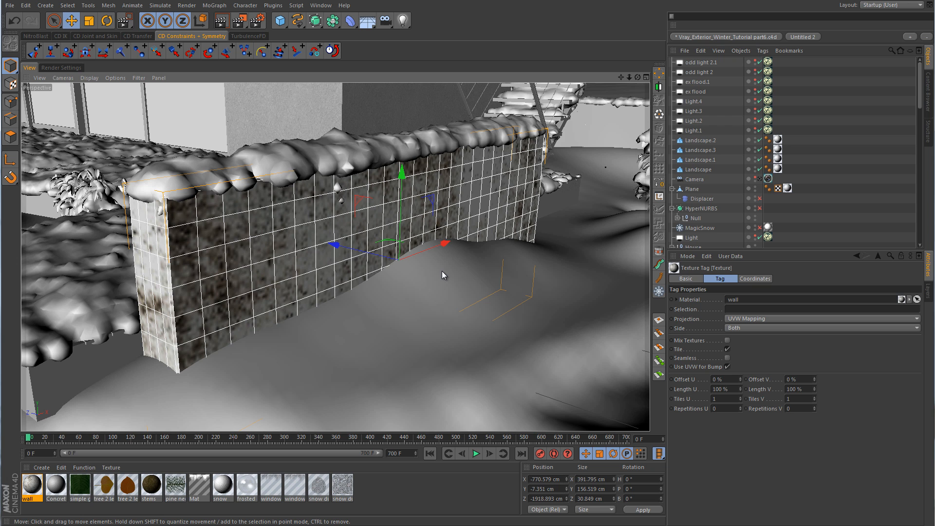
scroll(787, 160, "down", 10)
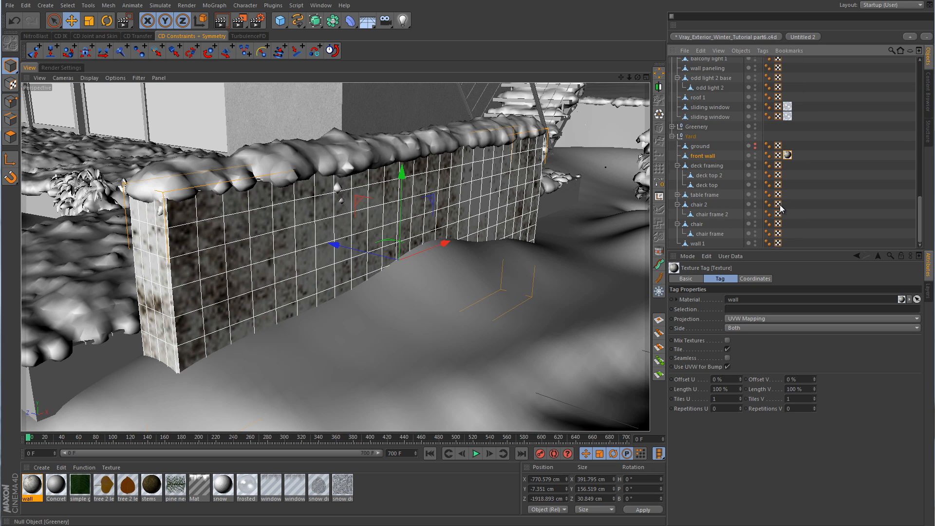
left_click(758, 319)
left_click(758, 359)
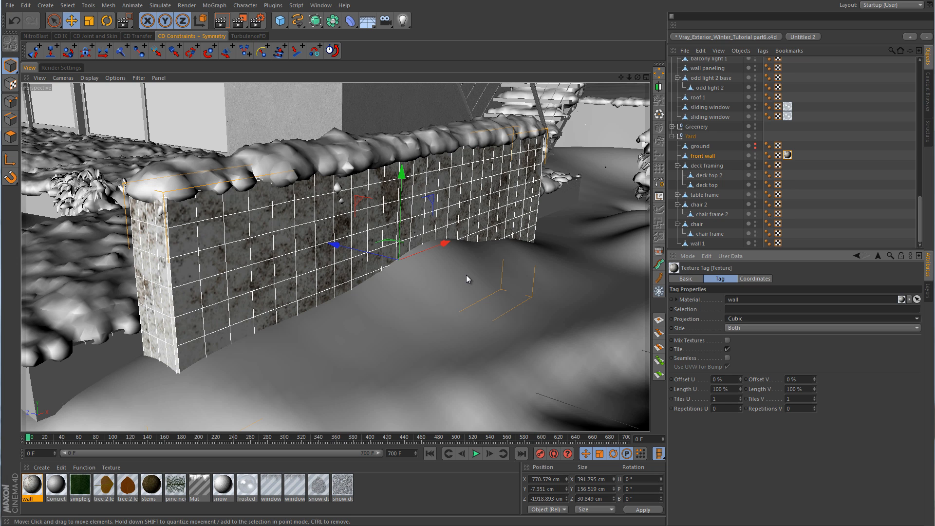
Switch the front wall's projection to UVW Mapping for comparison and return it to Cubic
left_click(738, 318)
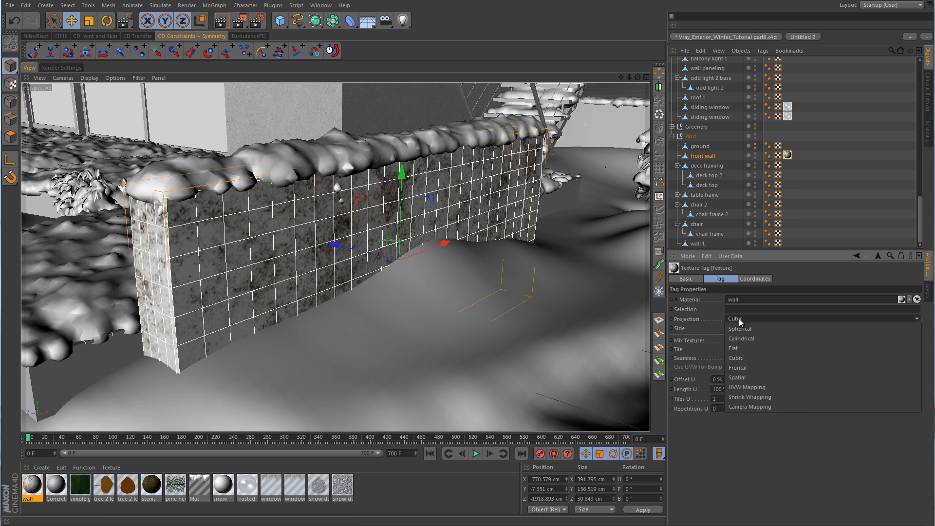
left_click(749, 385)
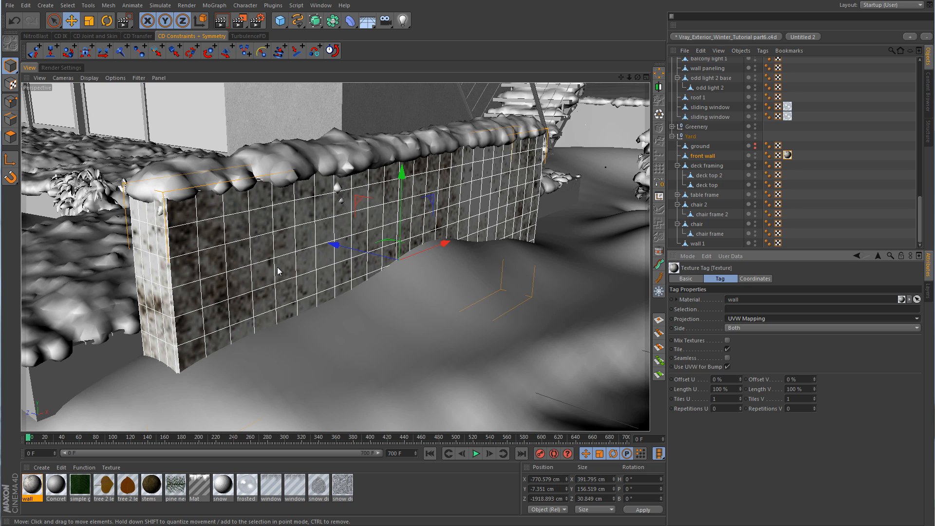
left_click(746, 317)
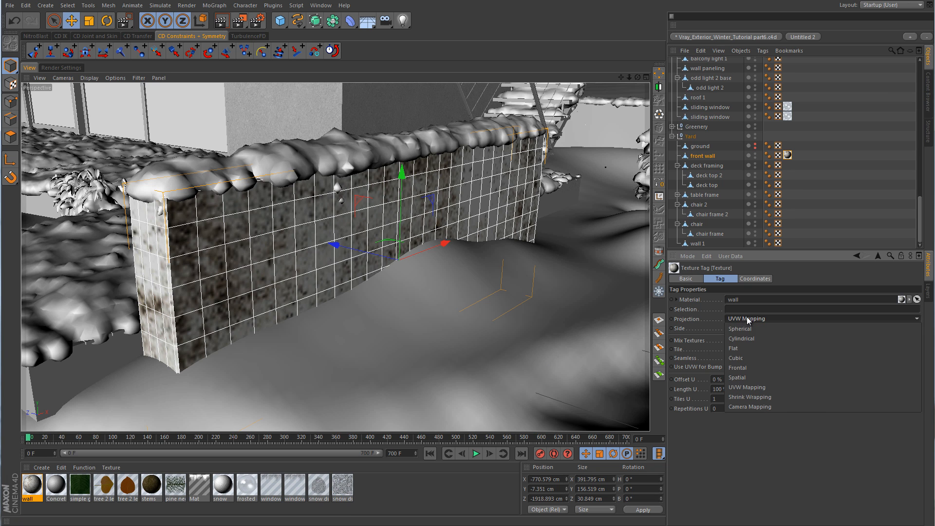
left_click(744, 355)
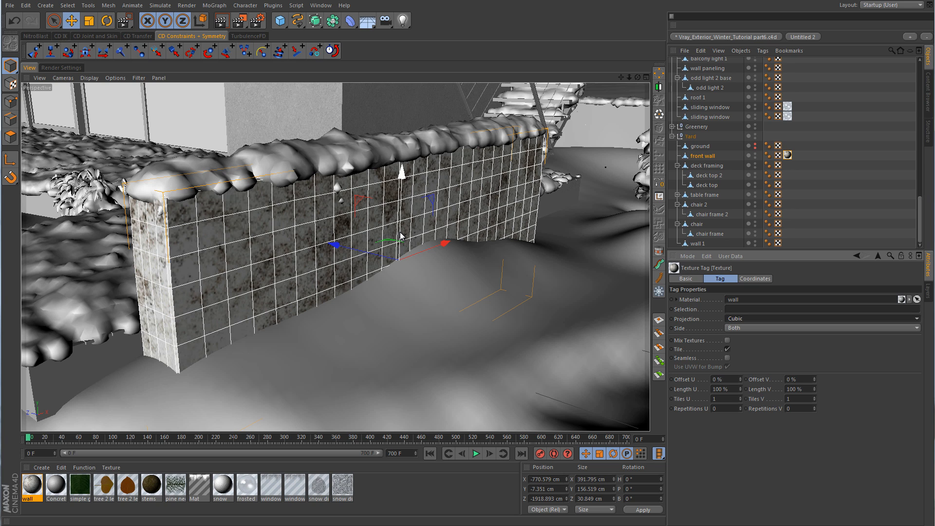
Move wall 1 directly below front wall in the object hierarchy and copy the front wall's texture tag onto it
left_click(832, 188)
right_click_drag(440, 260, 449, 278, "alt")
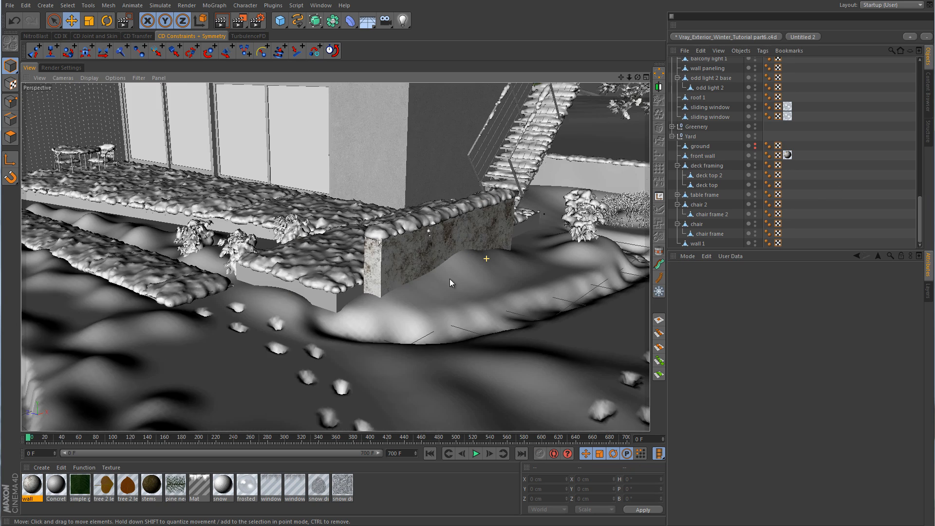
left_click_drag(448, 278, 452, 263, "alt")
right_click_drag(453, 263, 465, 266, "alt")
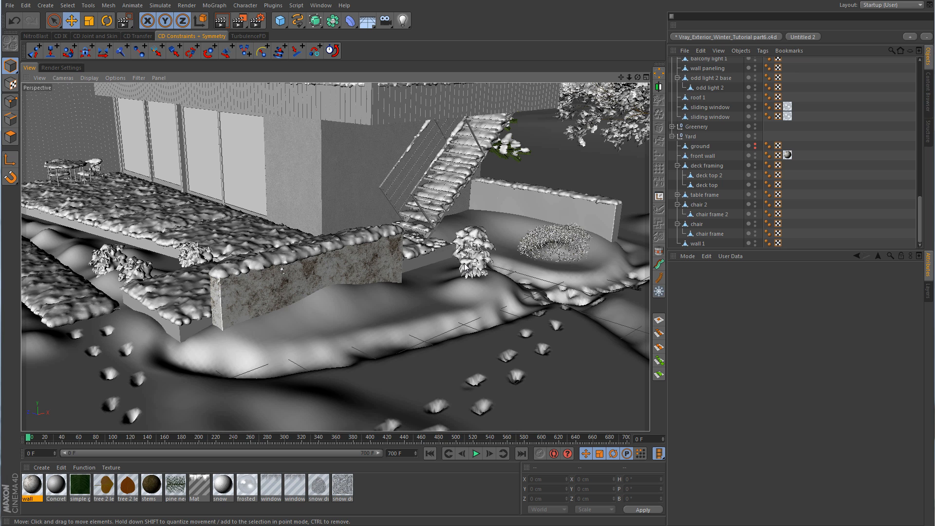
left_click(556, 216)
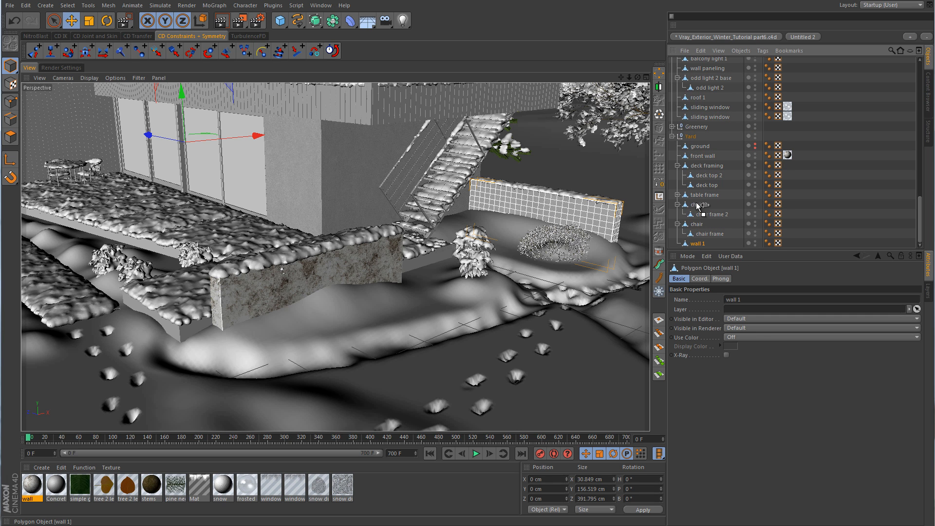
left_click_drag(699, 165, 699, 162)
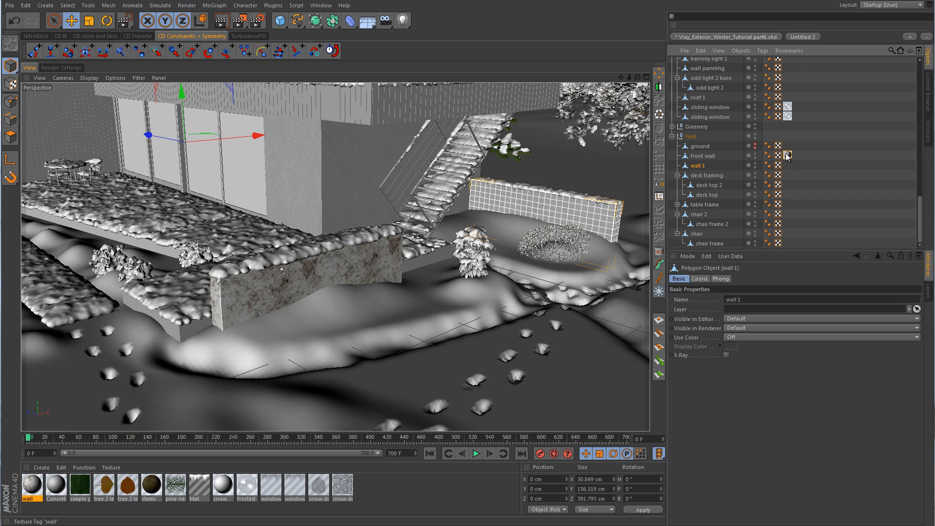
left_click(787, 155)
left_click_drag(790, 168, 788, 166, "ctrl")
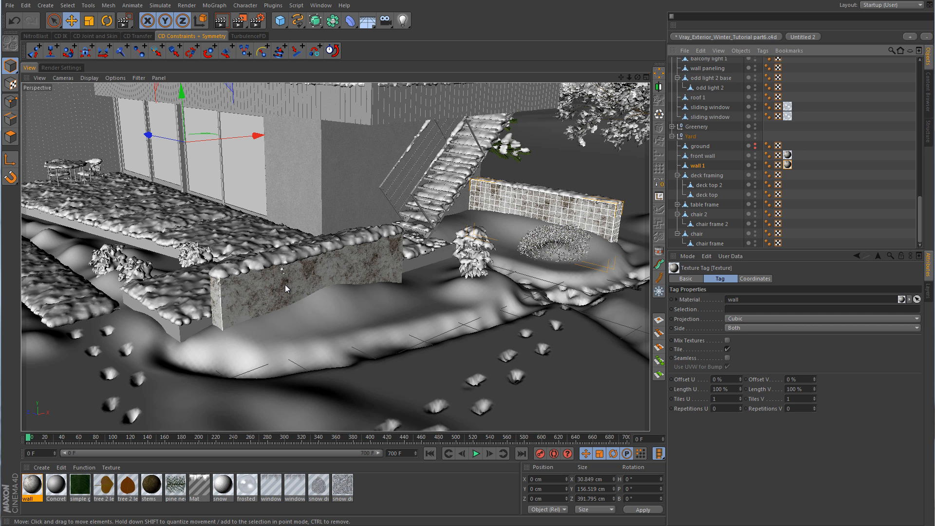
Scale the front wall's cubic texture projection to about 116% and shift it about 23 cm across the wall
mouse_move(360, 276)
right_mouse_down("alt")
mouse_move(399, 271)
mouse_move(351, 281)
right_mouse_up("alt")
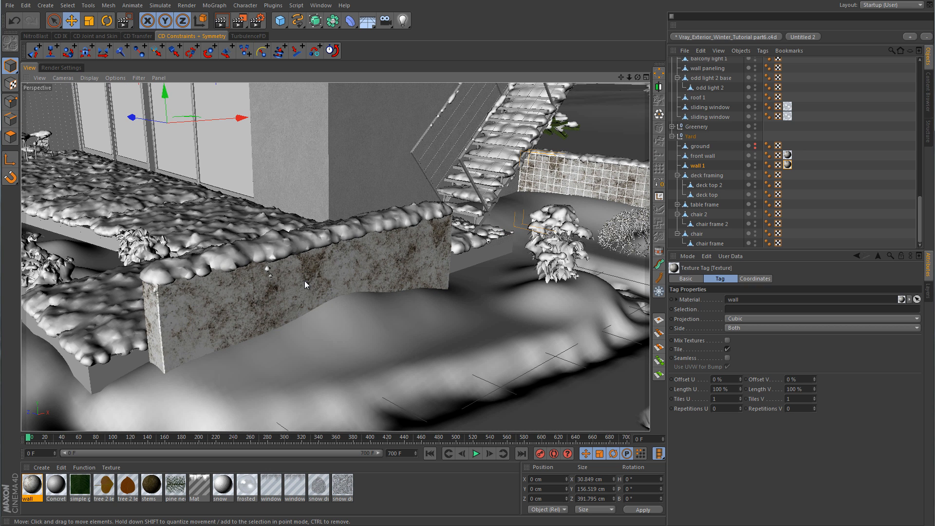
left_click(426, 238)
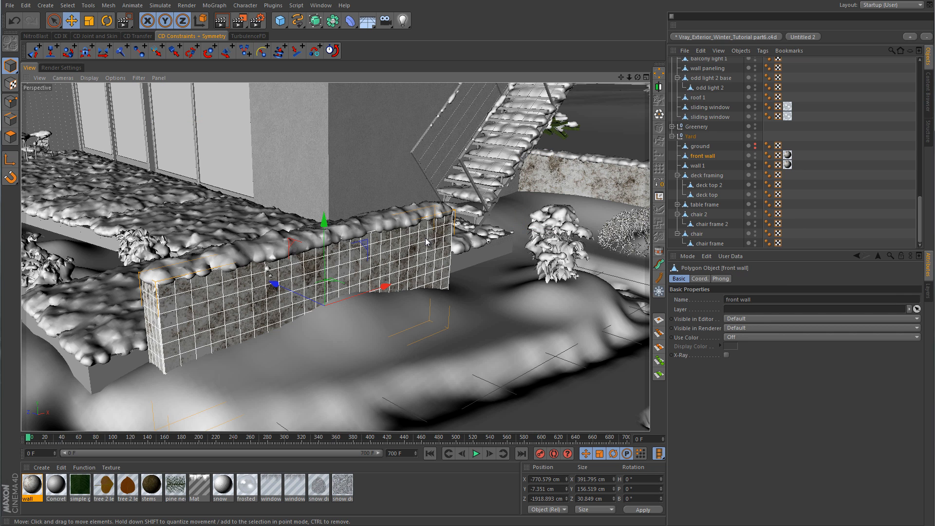
left_click(788, 155)
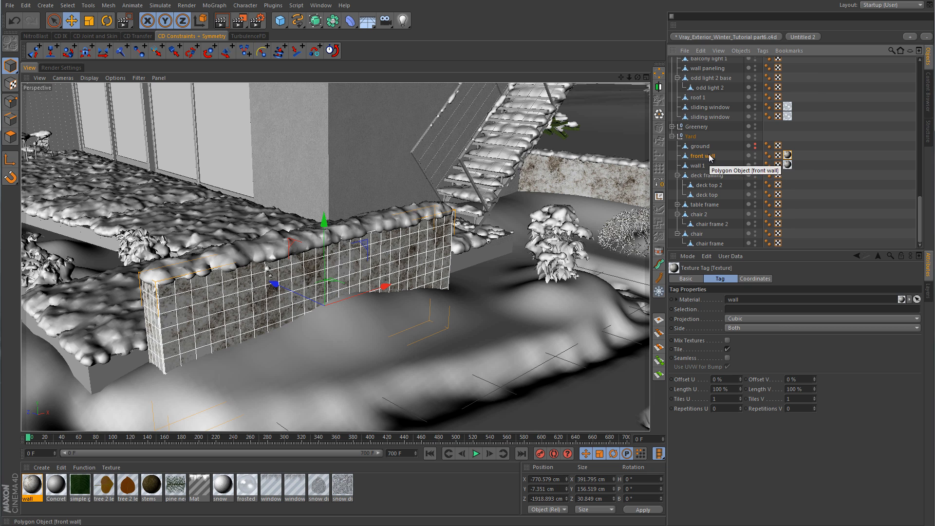
left_click(11, 84)
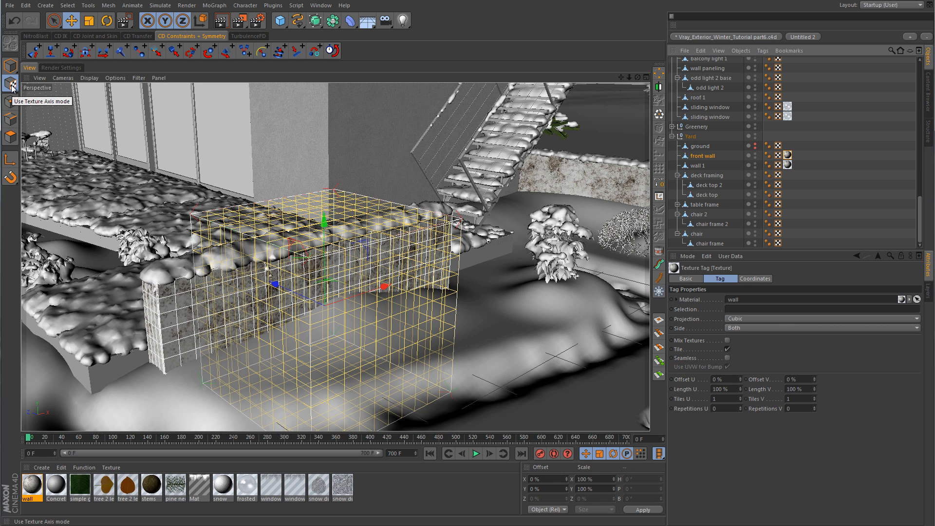
key("t")
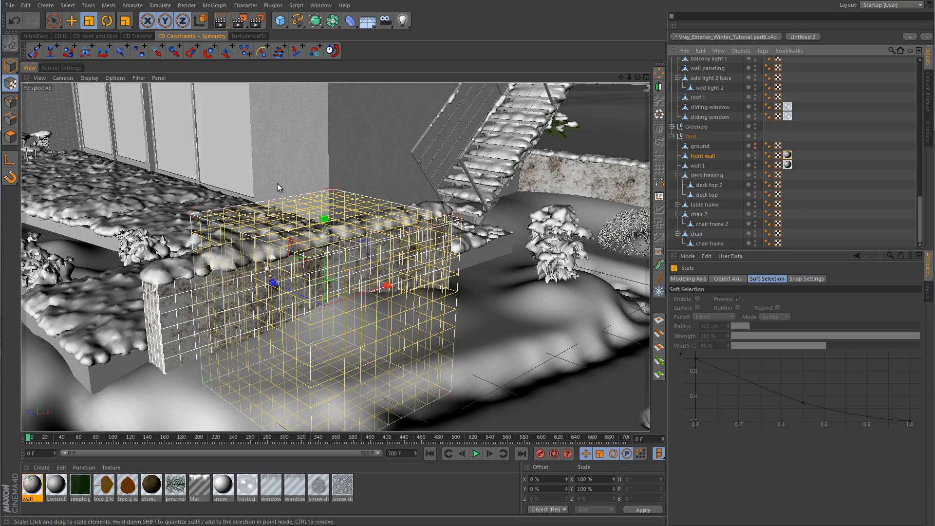
left_click_drag(276, 183, 340, 167)
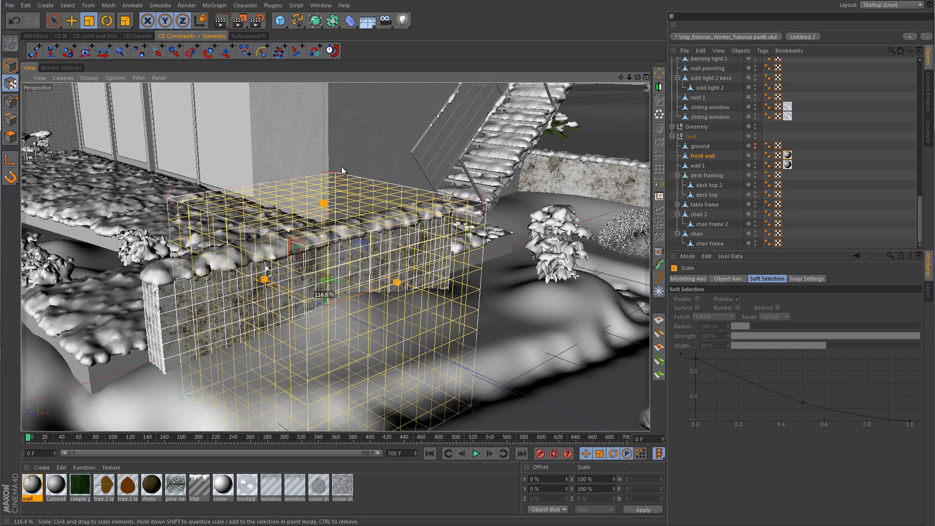
key("e")
left_click_drag(388, 291, 433, 272)
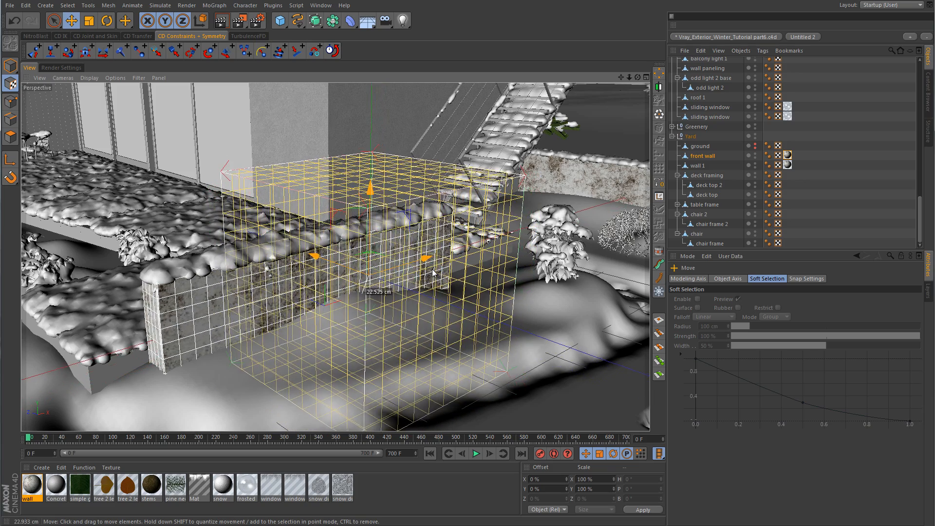
left_click(827, 194)
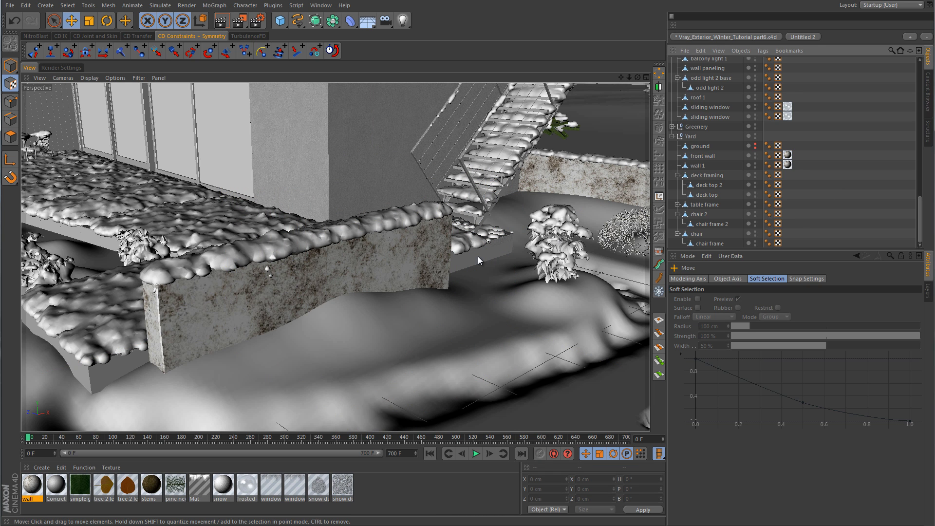
Reposition the wall texture's cubic projection on wall 1 and scale it up to fit the wall
left_click(701, 165)
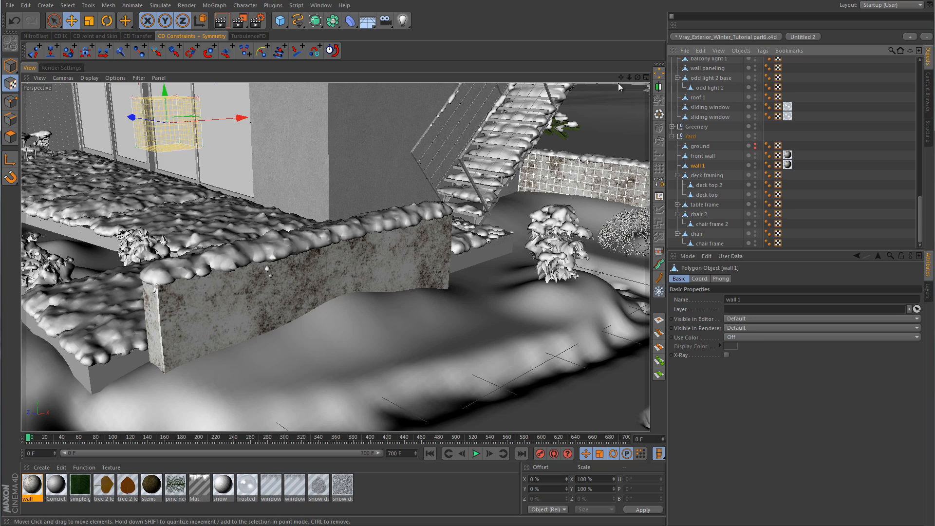
left_click_drag(621, 77, 460, 148)
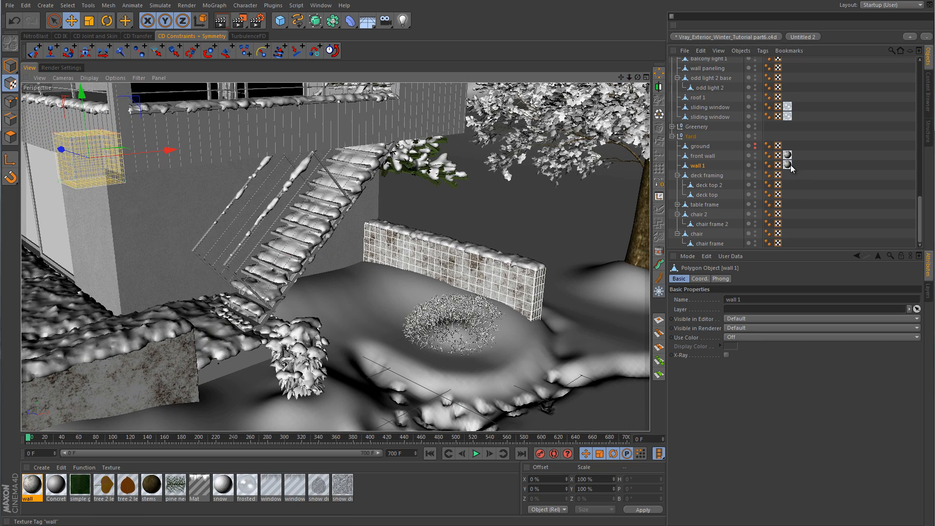
left_click(787, 165)
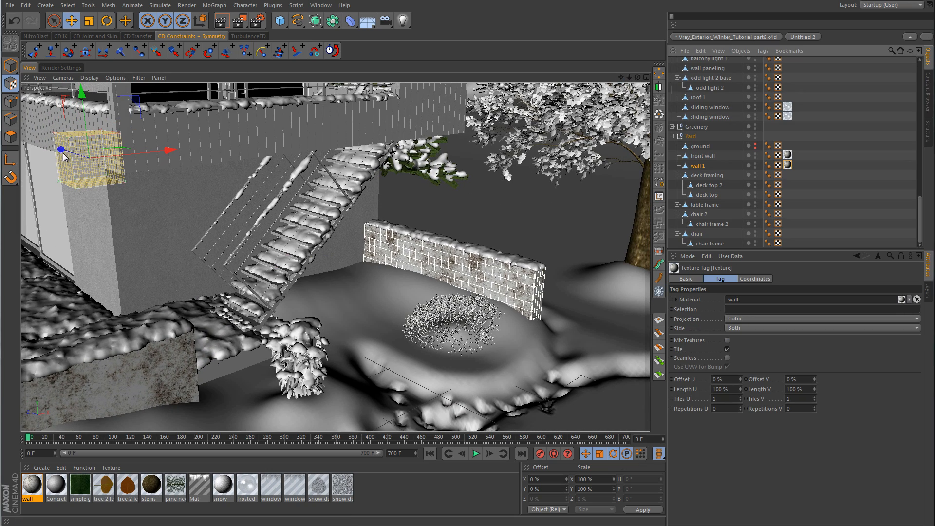
left_click_drag(62, 151, 339, 240)
left_click(89, 21)
left_click_drag(191, 153, 230, 152)
left_click(10, 66)
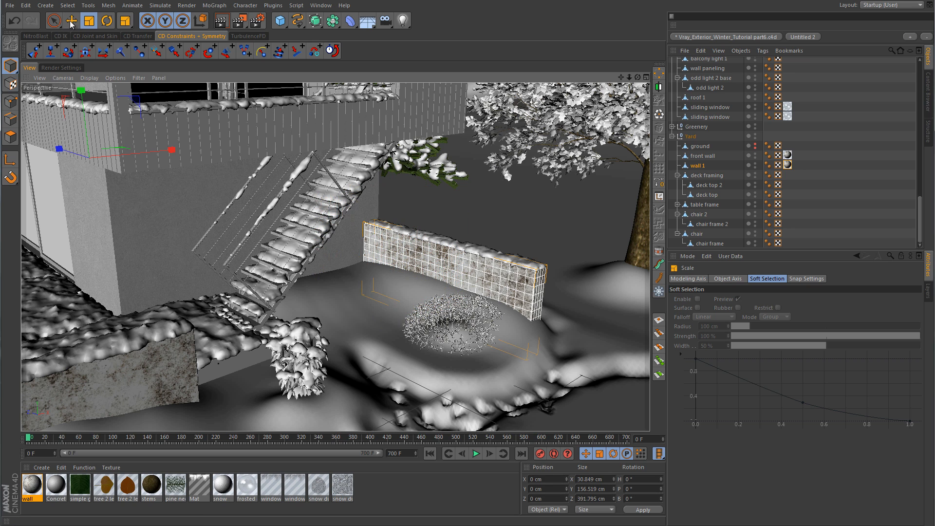
left_click(71, 23)
left_click(843, 178)
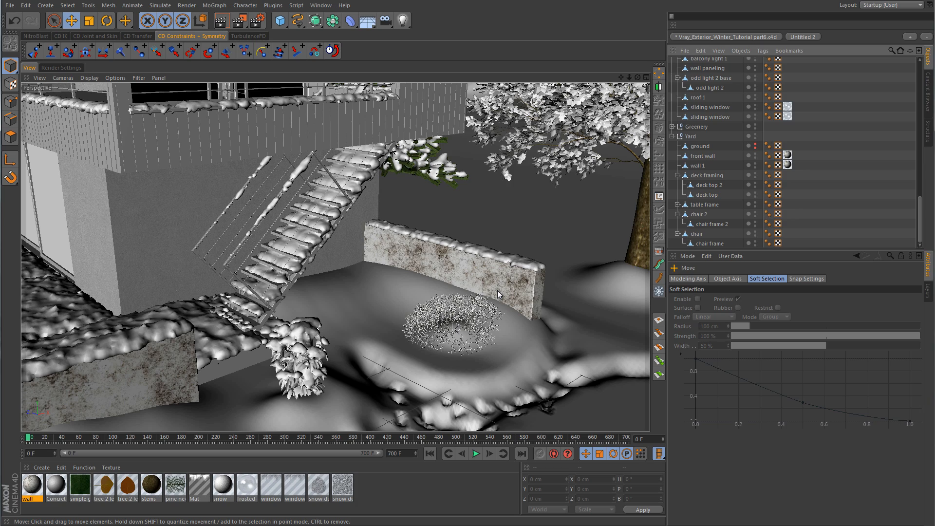
Apply the snow dusting.1 material to the front wall on top of the wall material, with Cubic projection
mouse_move(459, 295)
right_mouse_down("alt")
mouse_move(438, 323)
mouse_move(455, 297)
right_mouse_up("alt")
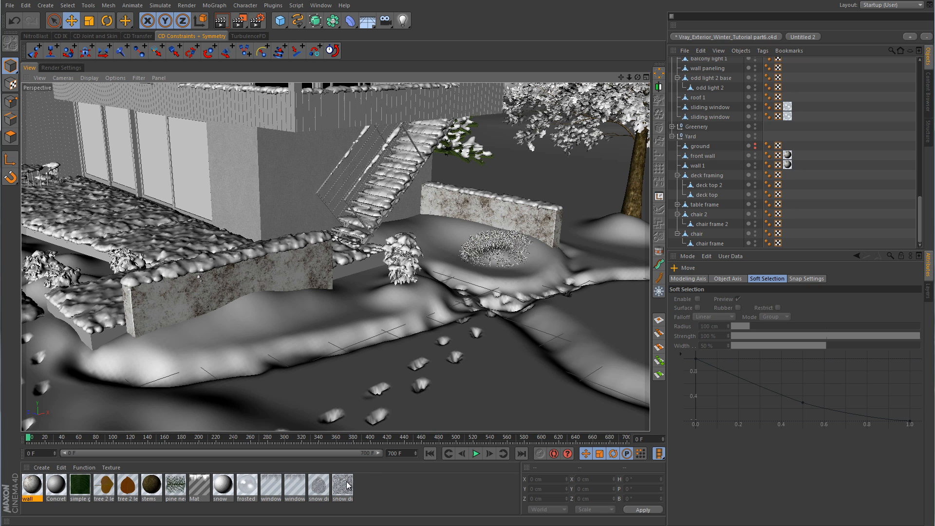
left_click_drag(347, 485, 702, 155)
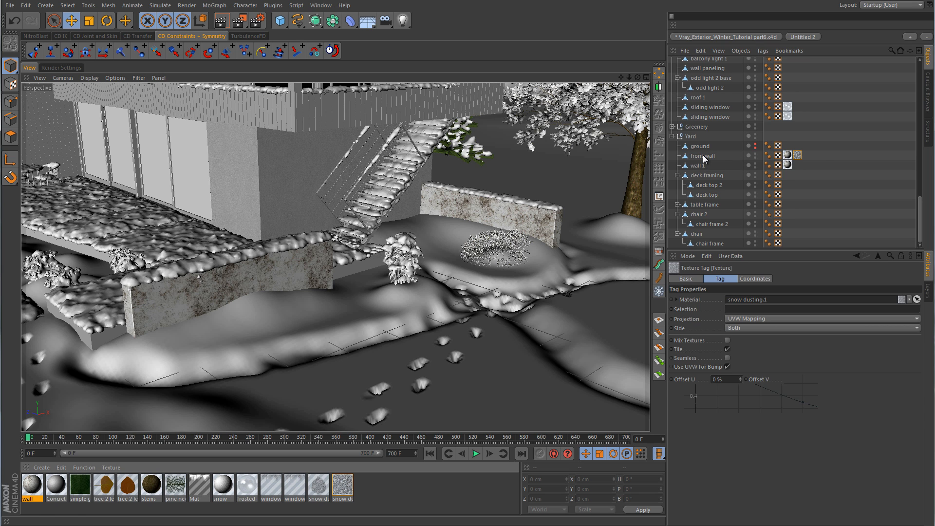
left_click(752, 319)
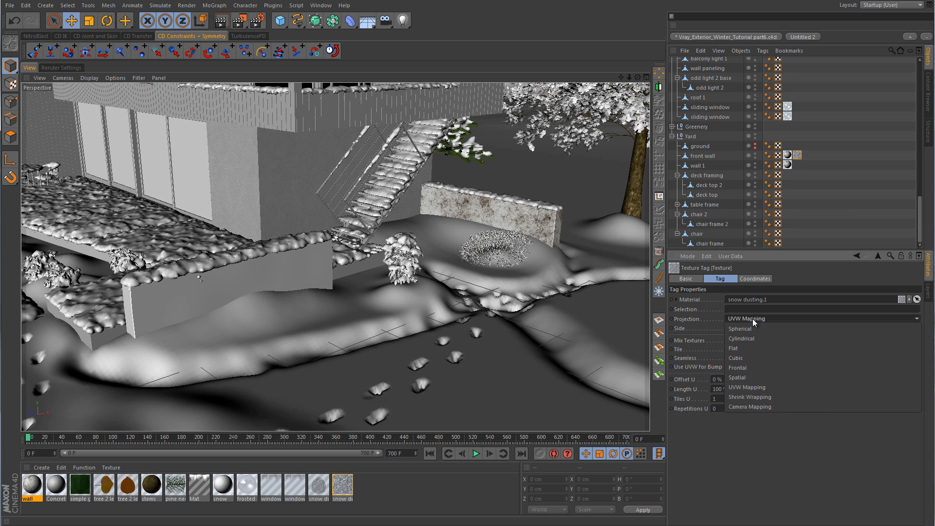
left_click(752, 355)
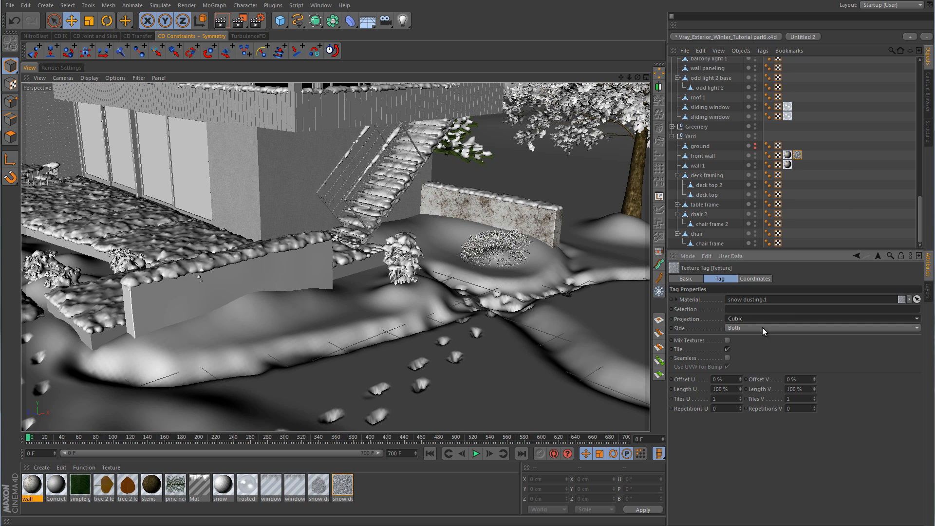
Enlarge the snow dusting.1 texture projection on the front wall and enable Mix Textures on its tag
left_click(702, 157)
left_click(796, 155)
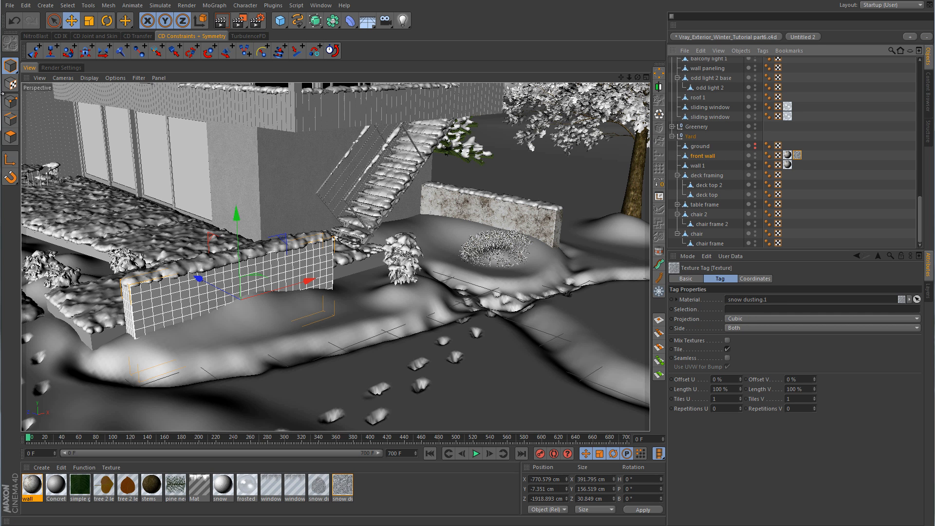
left_click(11, 84)
left_click(90, 22)
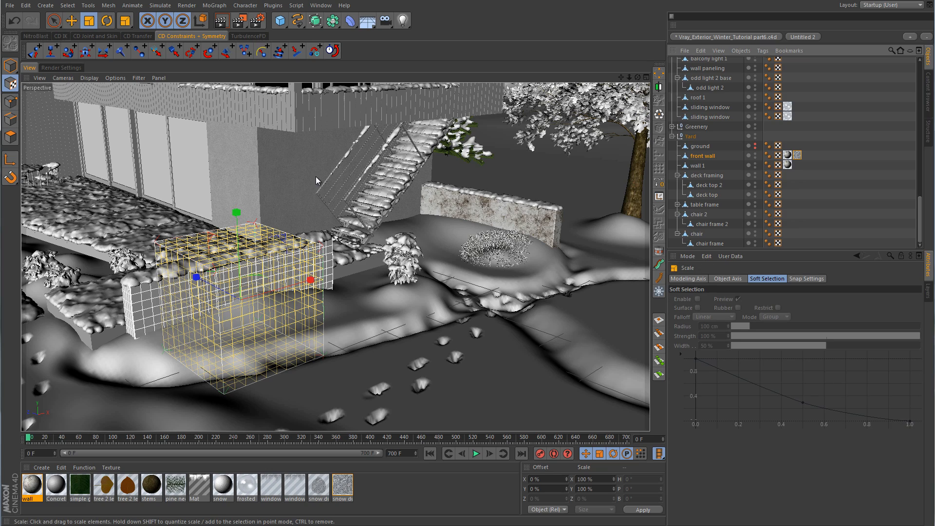
left_click_drag(316, 176, 645, 177)
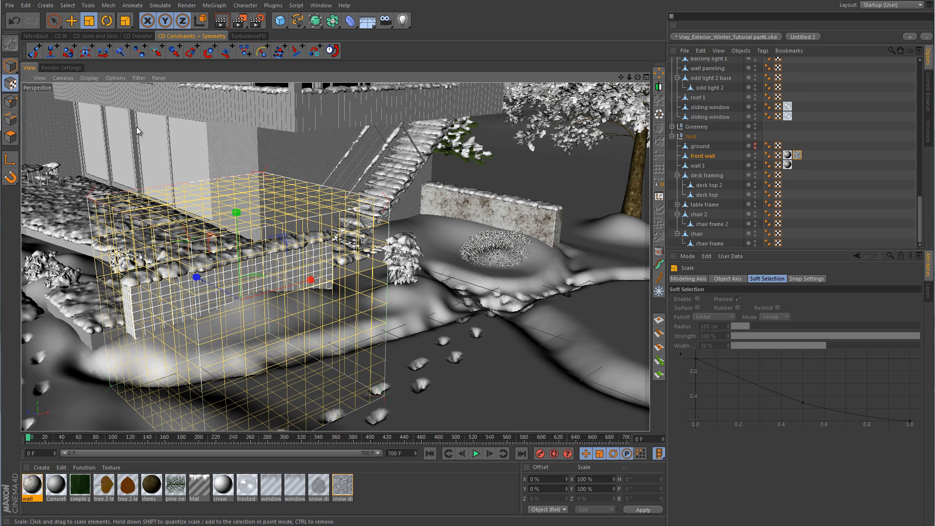
left_click(11, 66)
left_click(71, 21)
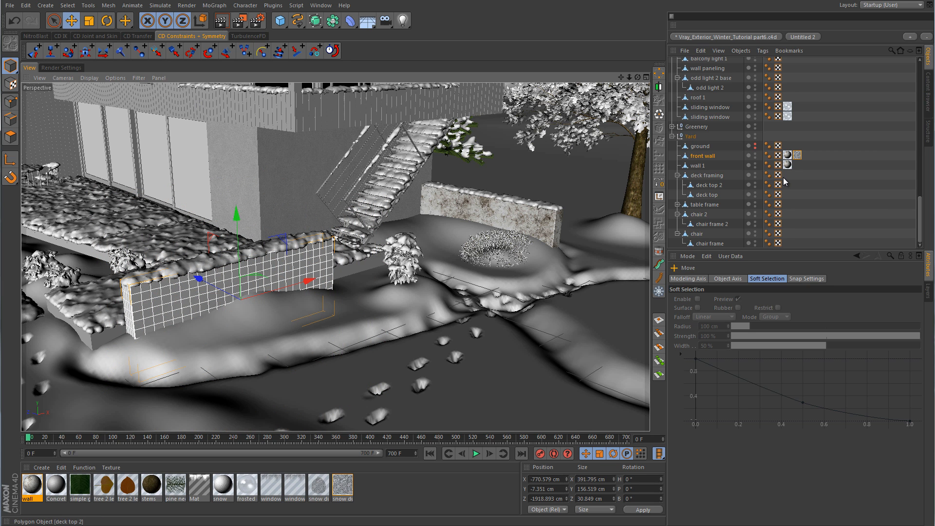
left_click(796, 155)
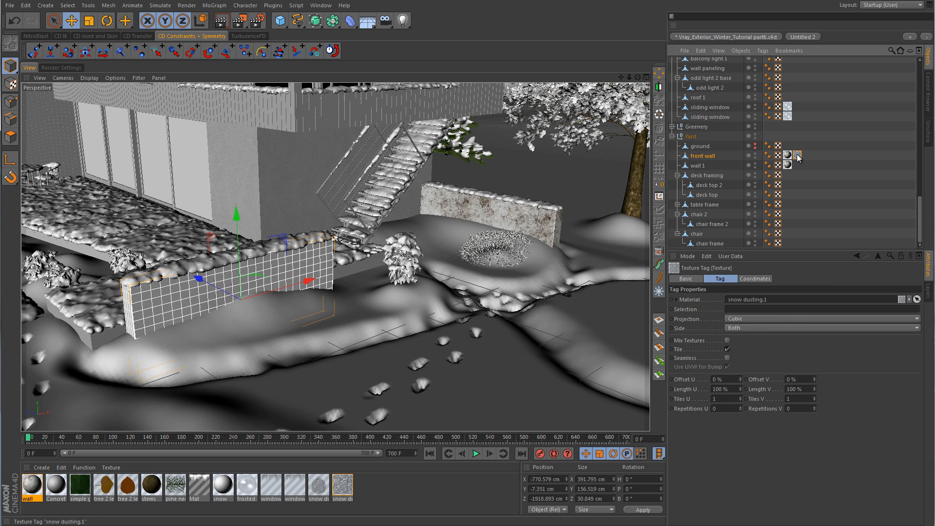
left_click(726, 341)
Check the scene camera's framing, return to the close view and render a region around the front wall
scroll(832, 185, "up", 10)
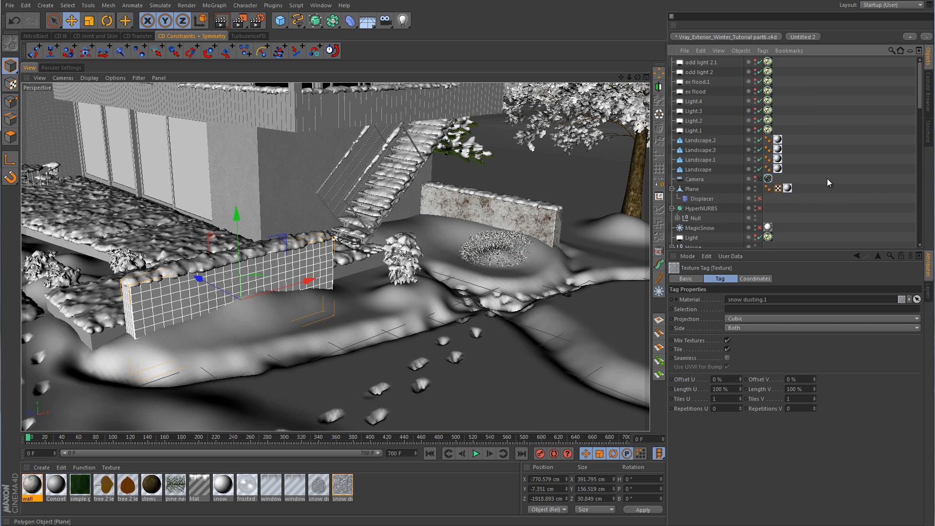
left_click(758, 180)
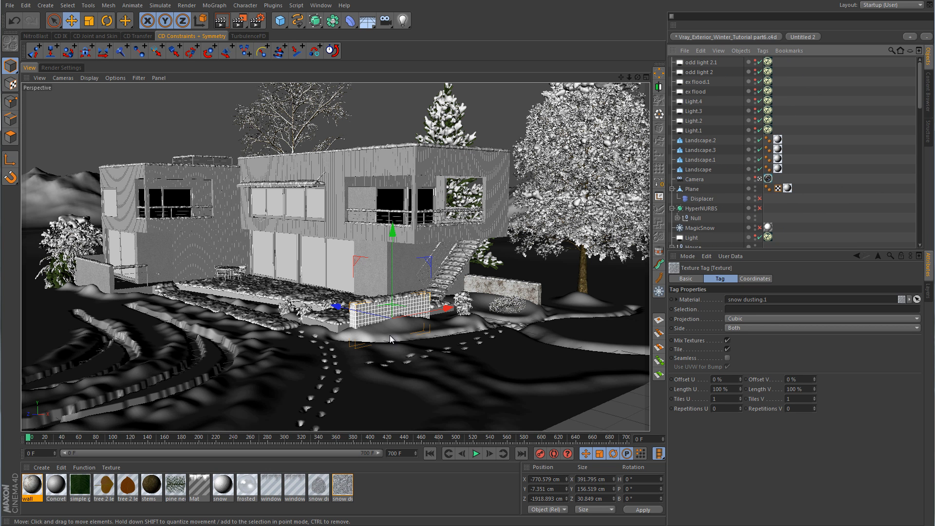
left_click(759, 178)
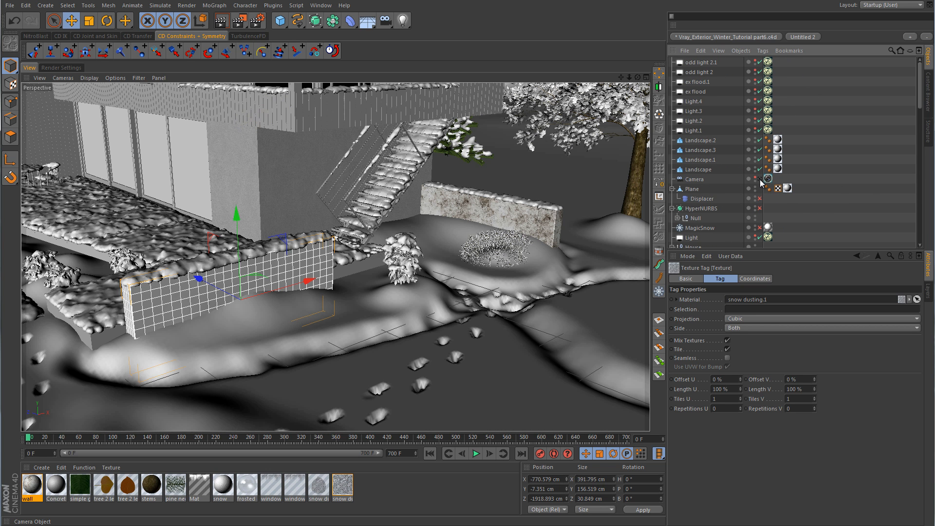
middle_click_drag(401, 270, 491, 256, "alt")
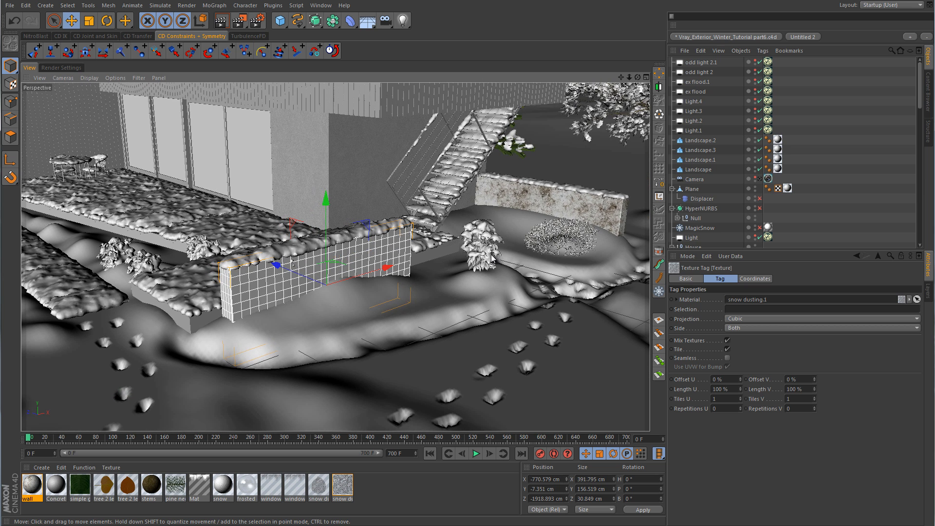
left_click(239, 21)
left_click(263, 35)
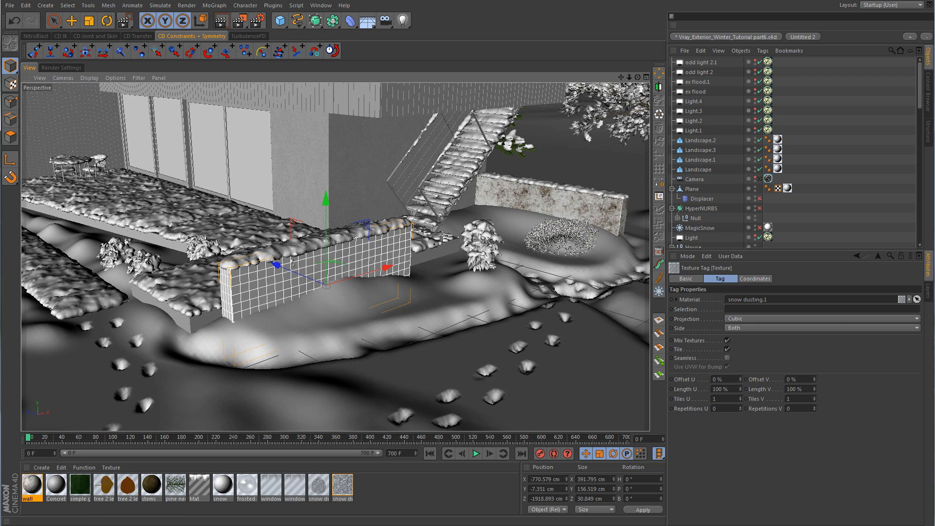
left_click_drag(430, 222, 228, 331)
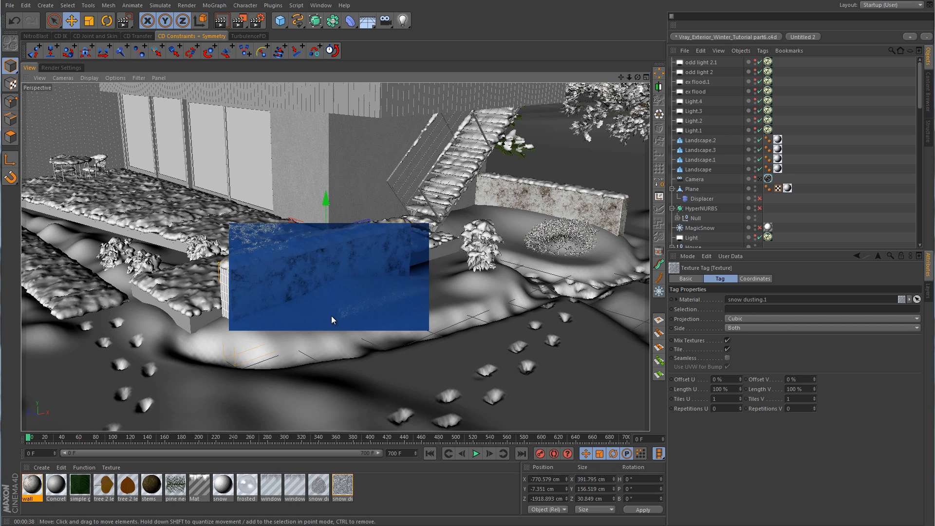
Duplicate the snow dusting.1 material and rename the copy to snow dusting walls
left_click(344, 486)
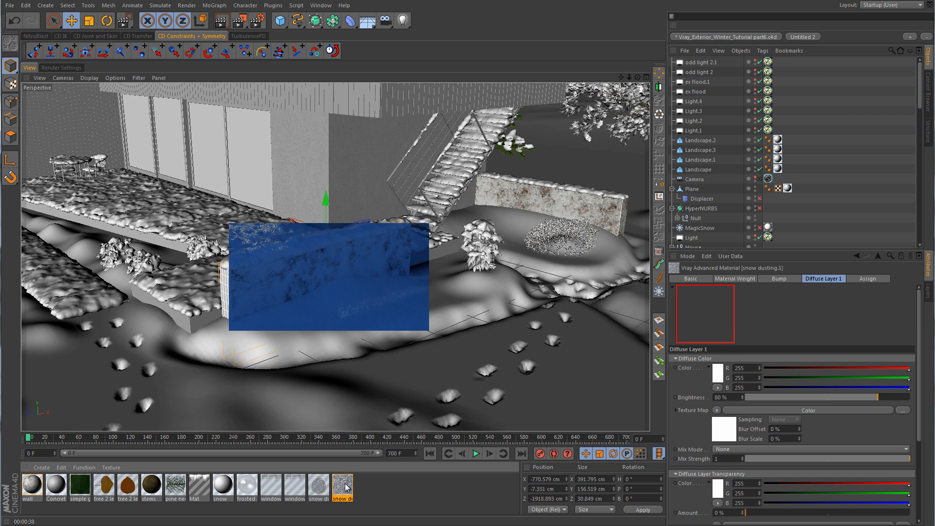
left_click_drag(345, 485, 374, 485, "ctrl")
left_click(345, 485)
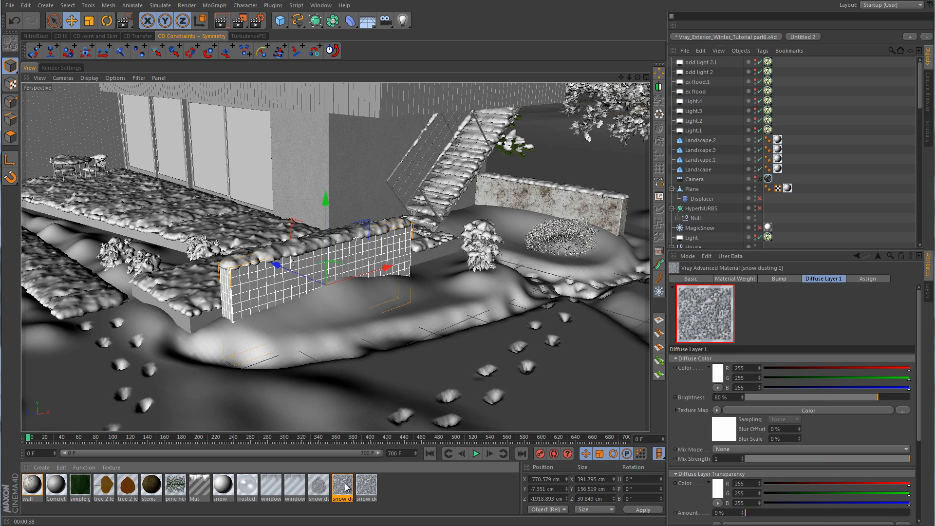
double_click(367, 486)
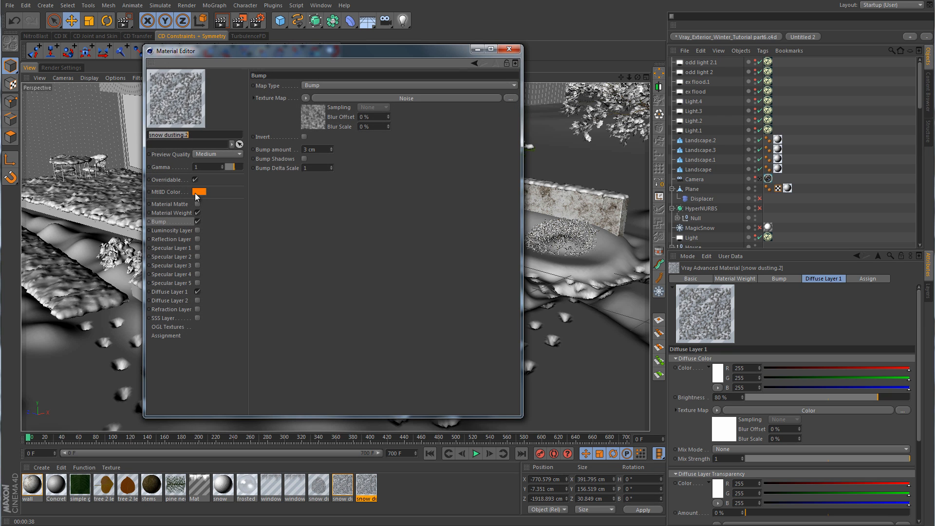
left_click(198, 134)
key("BackSpace")
key("BackSpace")
type("wa")
key("Return")
In the Material Weight noise of snow dusting walls, set High Clip to 79% and Low Clip to 25%
left_click(172, 212)
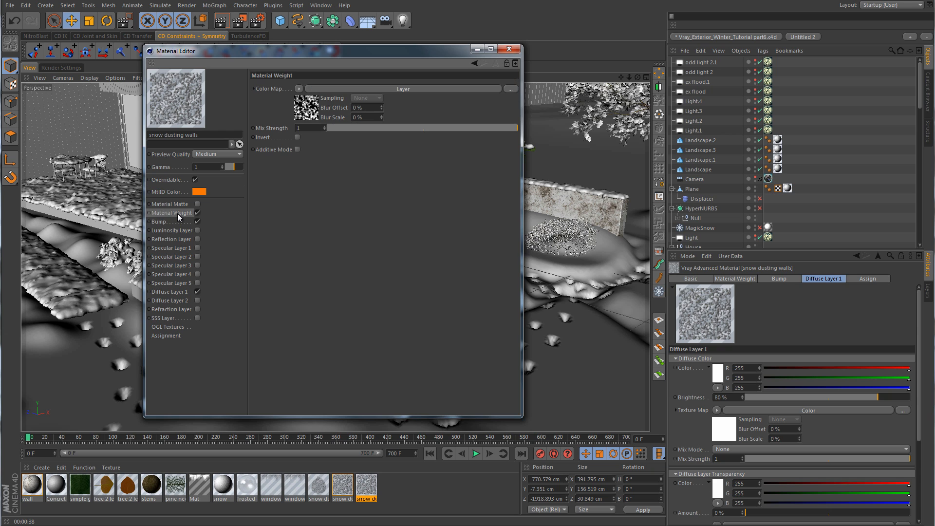
left_click(402, 89)
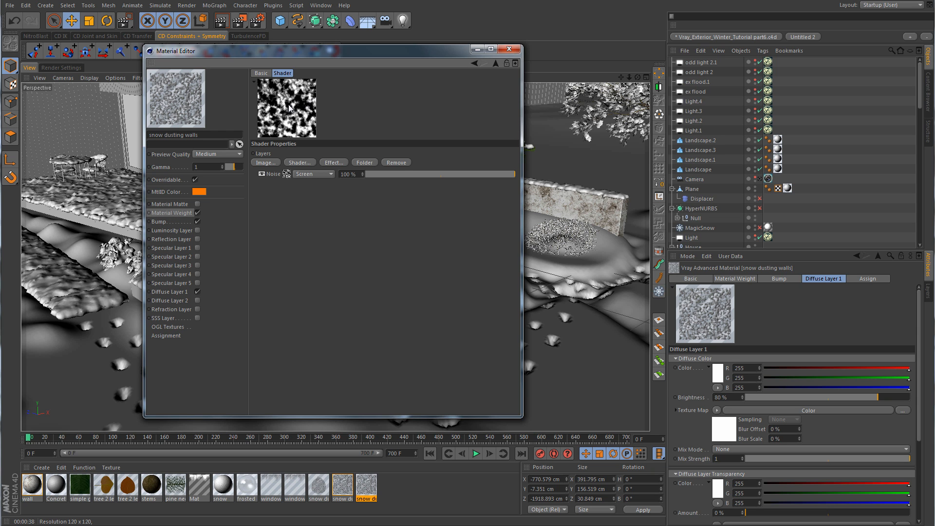
left_click(286, 174)
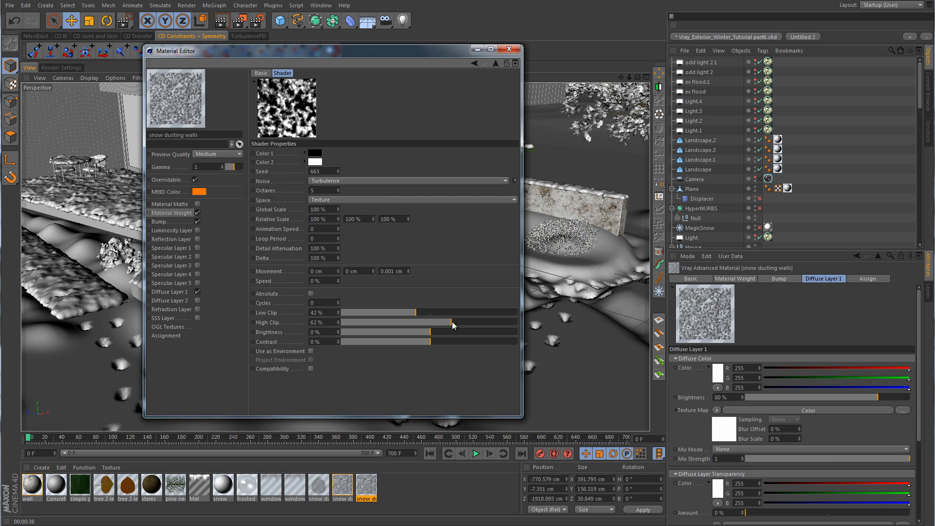
left_click(481, 323)
left_click_drag(399, 314, 385, 314)
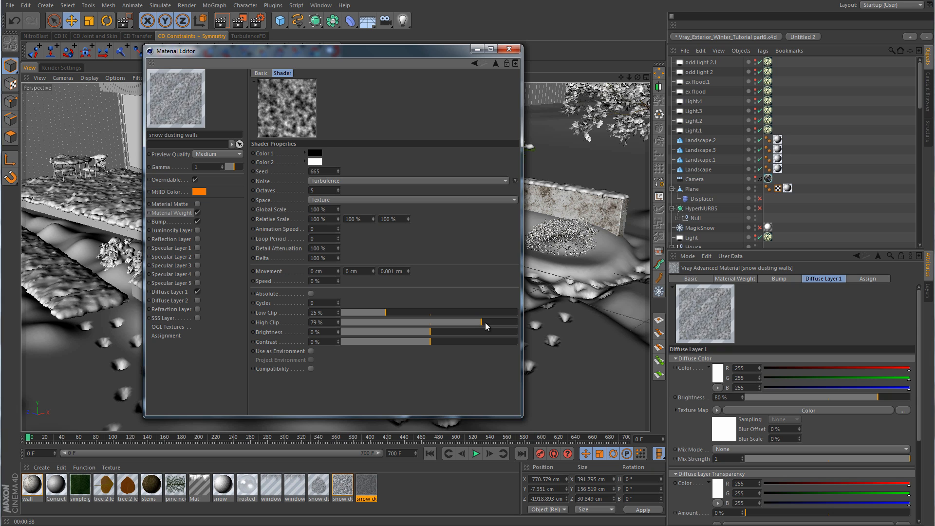
Set the Material Weight noise of snow dusting walls to Low Clip 23%, High Clip 85%, Brightness 30% and Contrast -25%
left_click_drag(484, 323, 492, 322)
left_click_drag(385, 313, 382, 314)
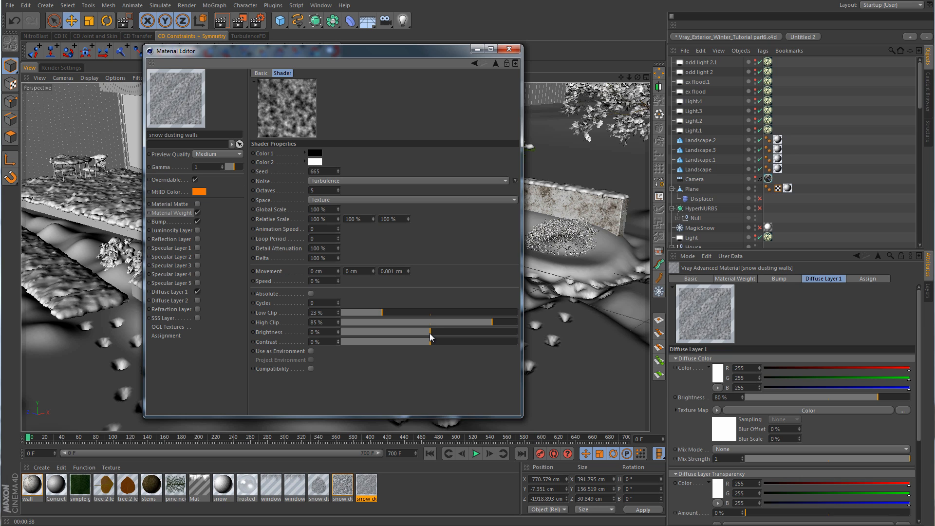
left_click_drag(430, 336, 408, 336)
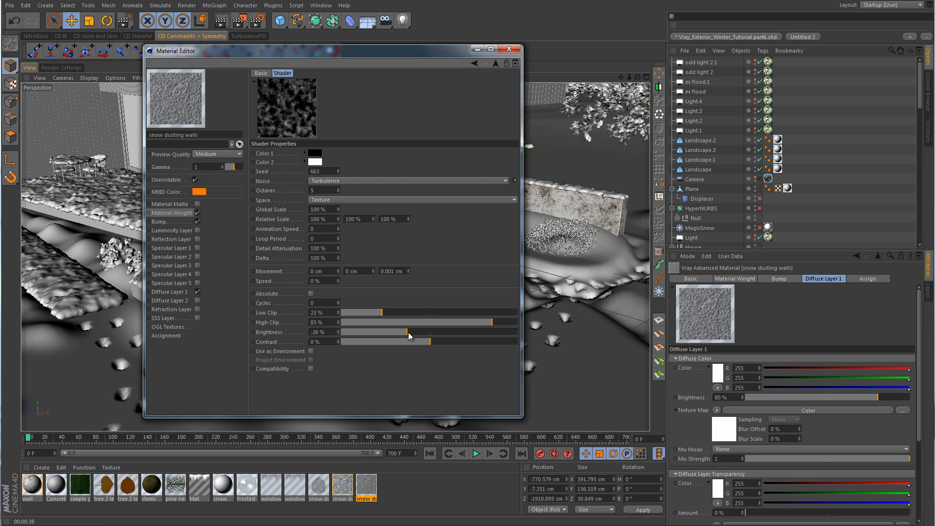
left_click_drag(407, 336, 440, 336)
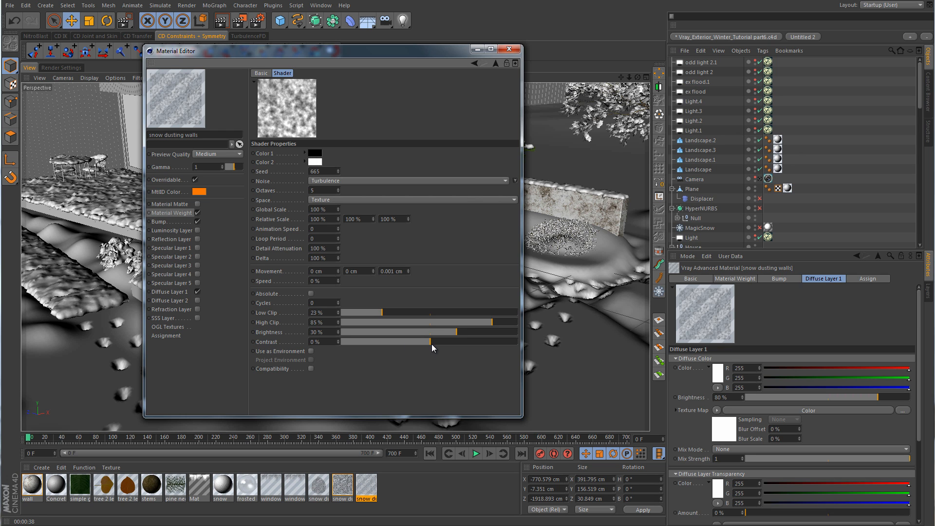
left_click_drag(432, 342, 408, 344)
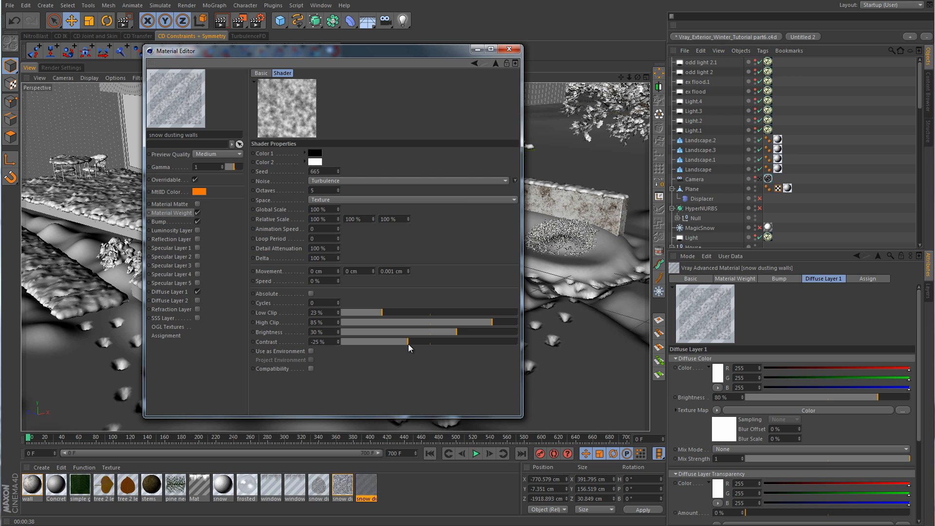
left_click(509, 49)
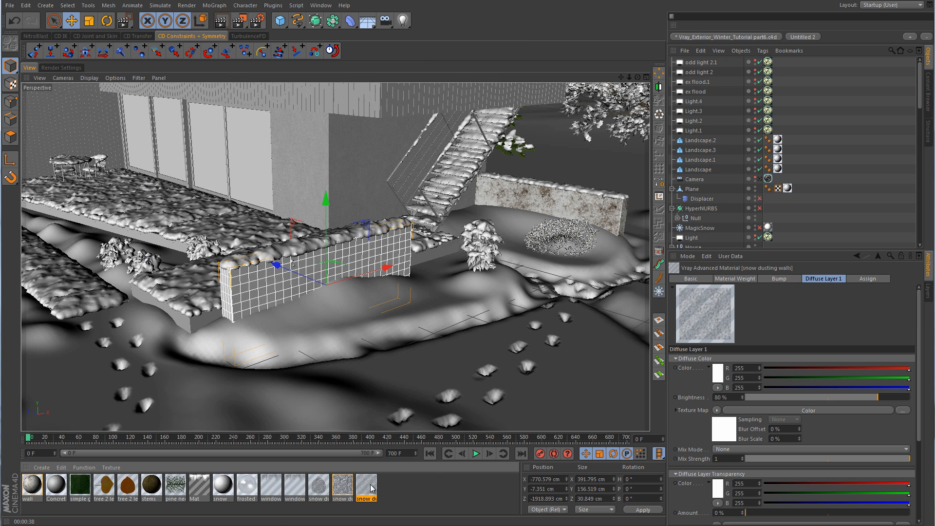
Replace the snow dusting material on the front wall with snow dusting walls and render a region around that wall
left_click_drag(371, 488, 797, 158)
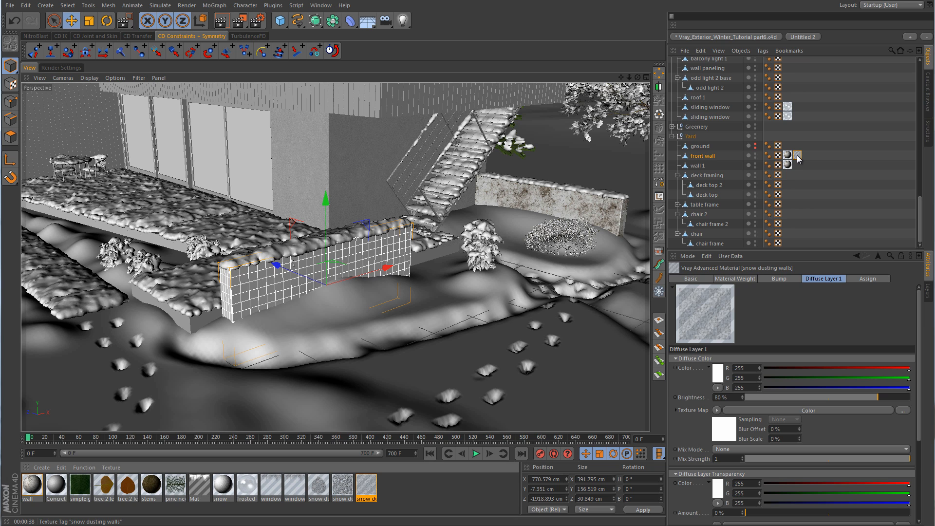
left_click(243, 23)
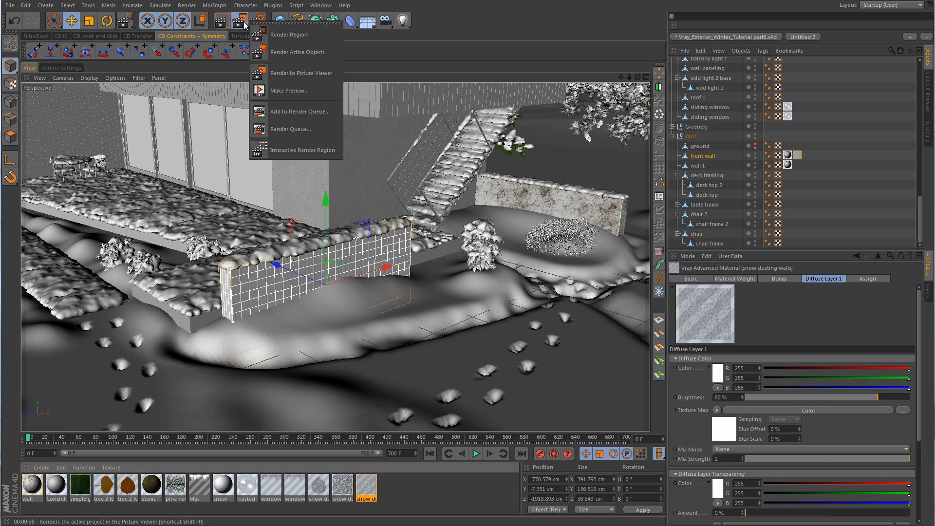
left_click(265, 34)
left_click_drag(427, 213, 210, 337)
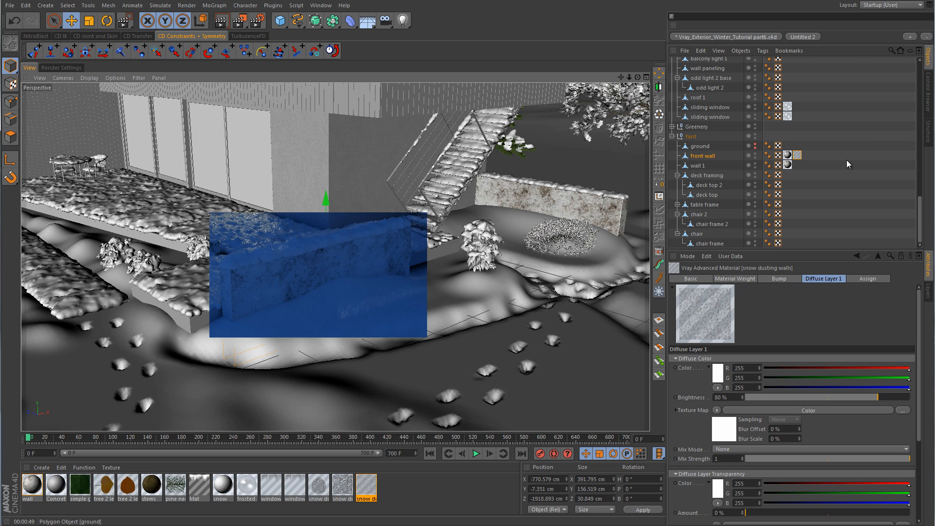
Copy the front wall's snow dusting walls texture tag to wall 1
left_click_drag(797, 155, 797, 165, "ctrl")
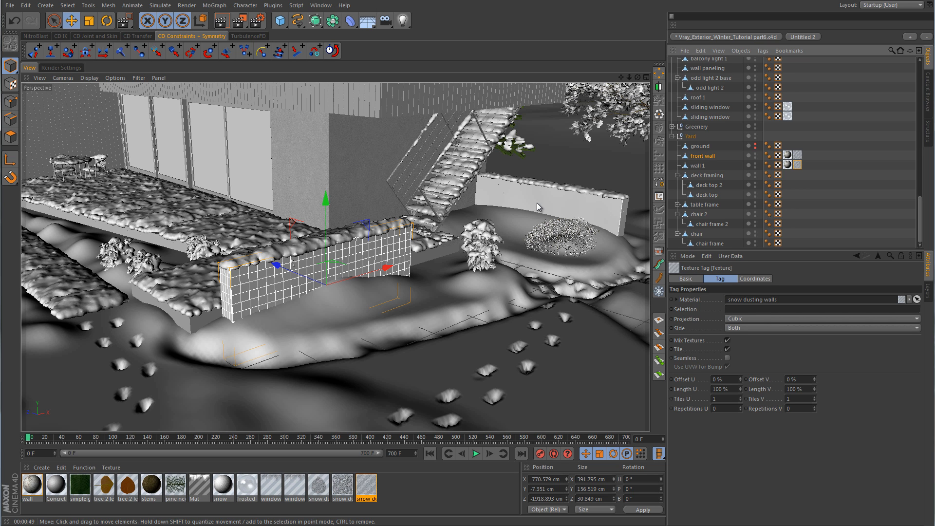
left_click(843, 212)
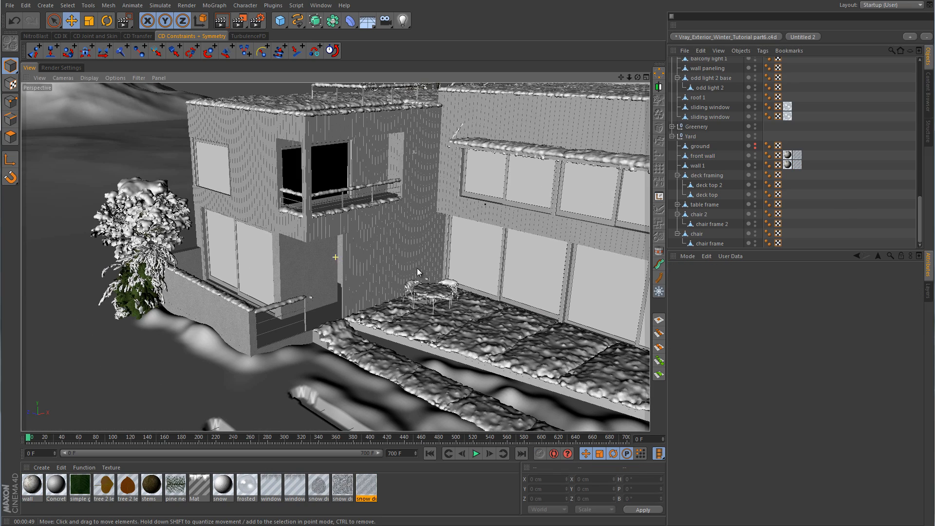
Select the wall paneling behind the deck table and create a new V-Ray Advanced Material
left_click(417, 272)
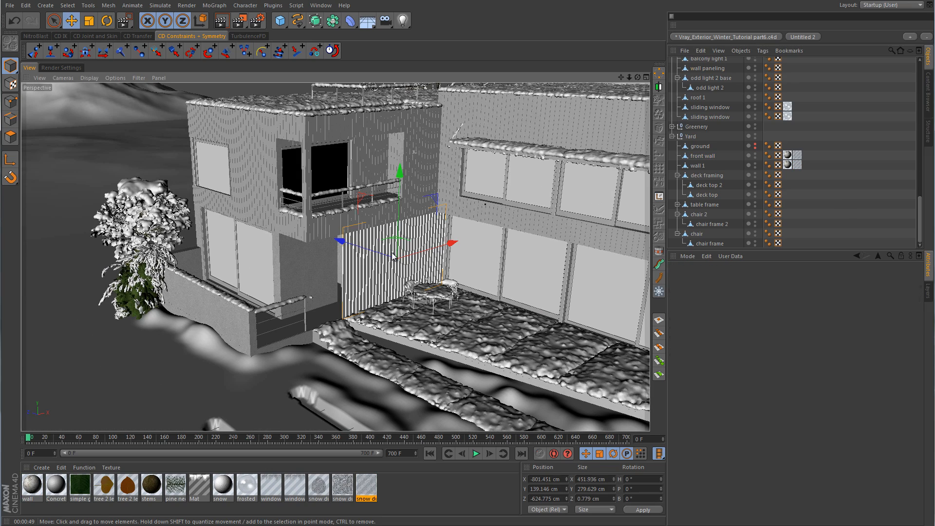
key("o")
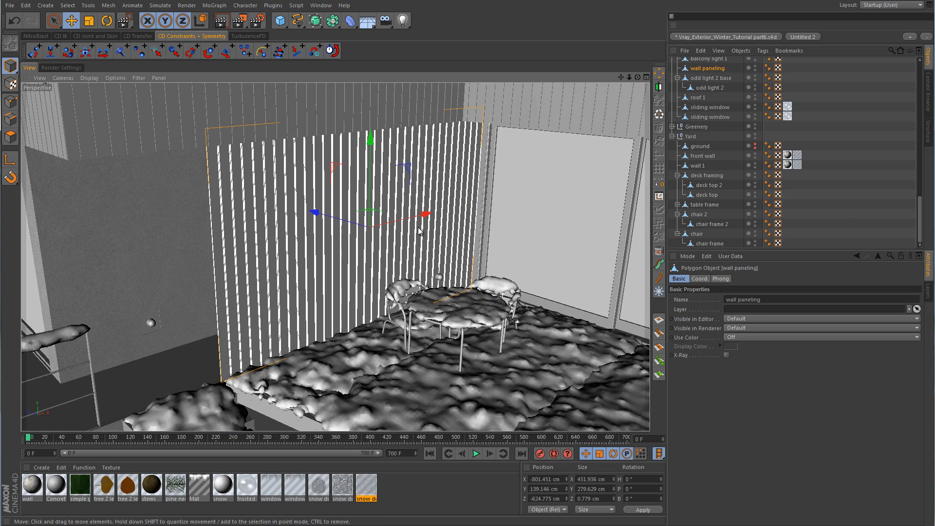
scroll(728, 125, "up", 3)
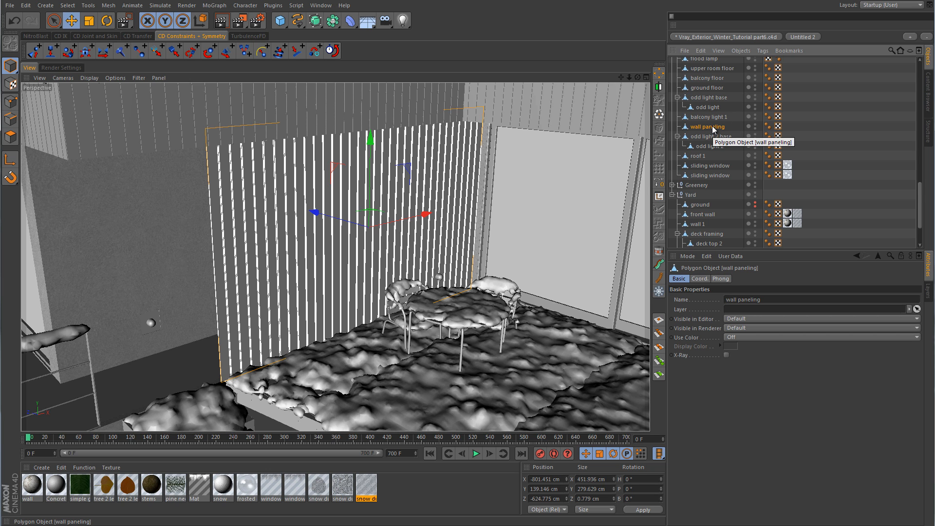
left_click(42, 467)
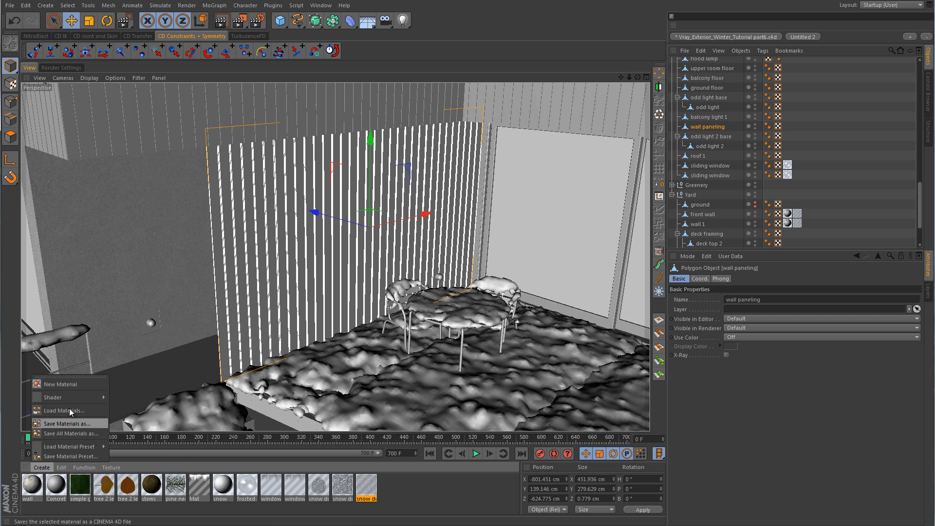
mouse_move(70, 398)
mouse_move(146, 400)
left_click(218, 412)
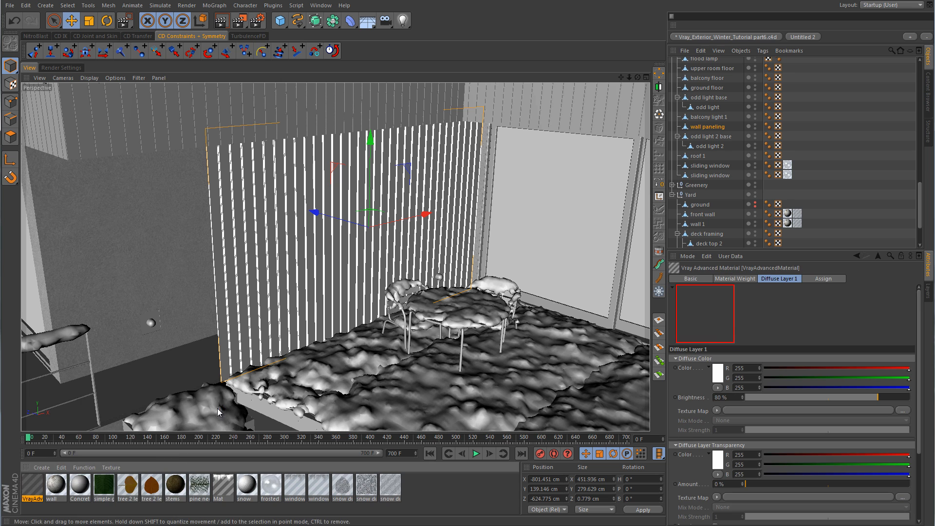
Load 2_01_wood02_color from the tex folder as the Diffuse Layer 1 texture map of the new material
double_click(33, 486)
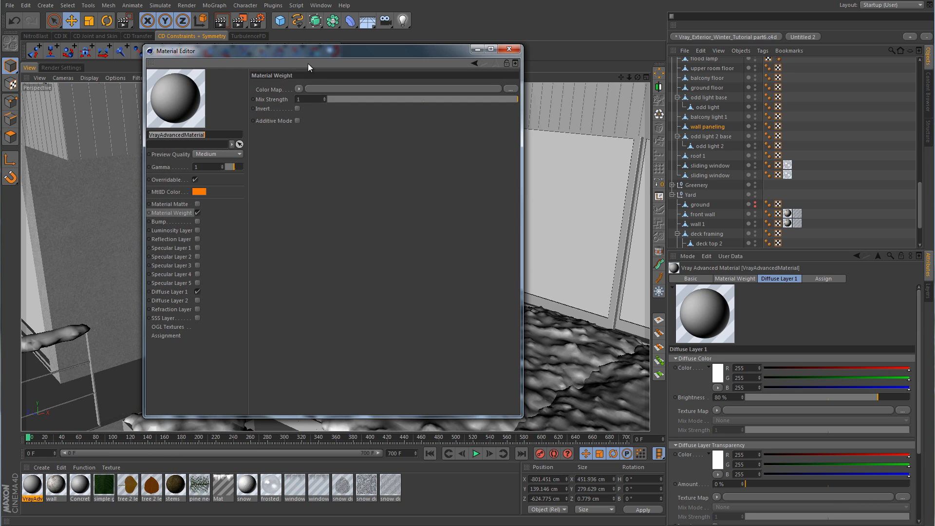
left_click_drag(311, 55, 304, 34)
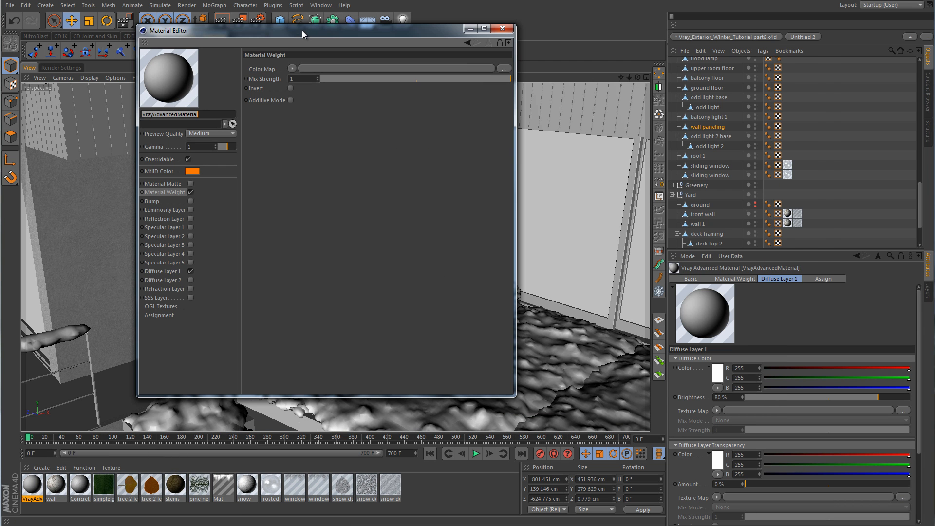
left_click(174, 273)
left_click(91, 525)
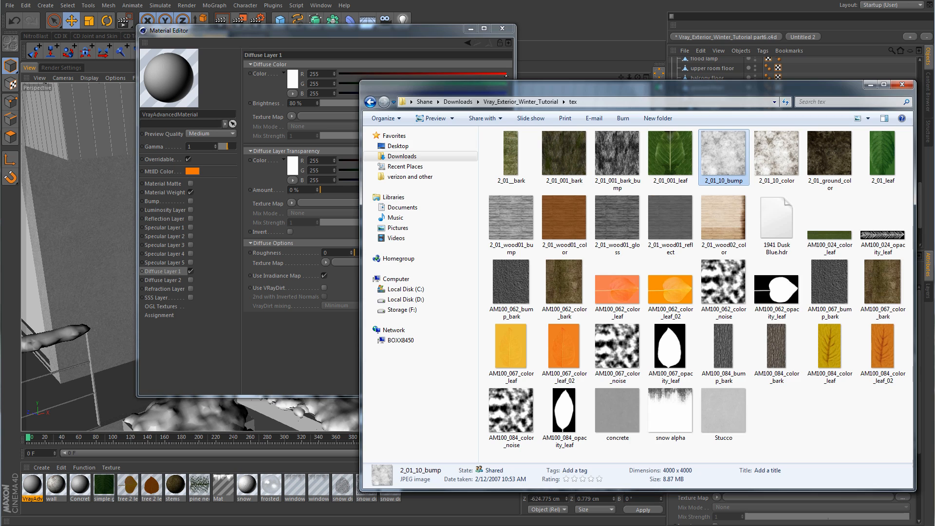
left_click(727, 220)
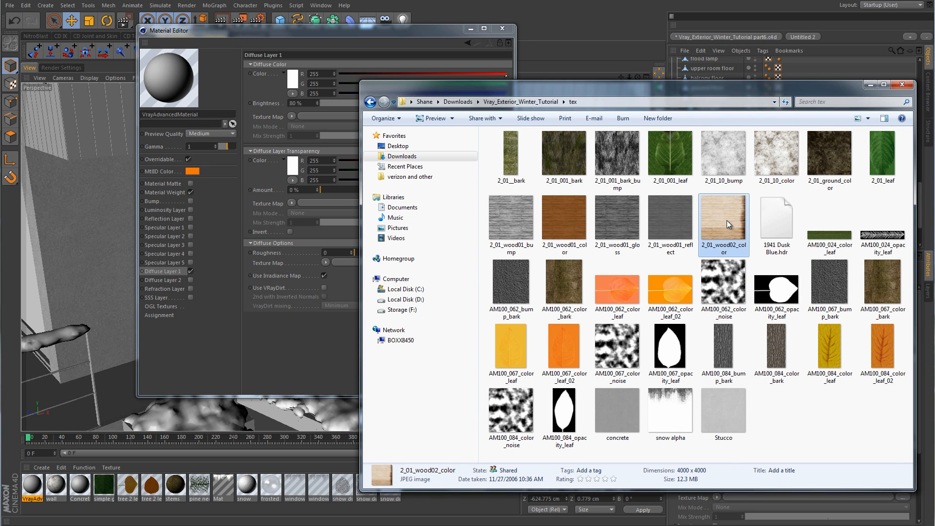
left_click_drag(727, 220, 316, 116)
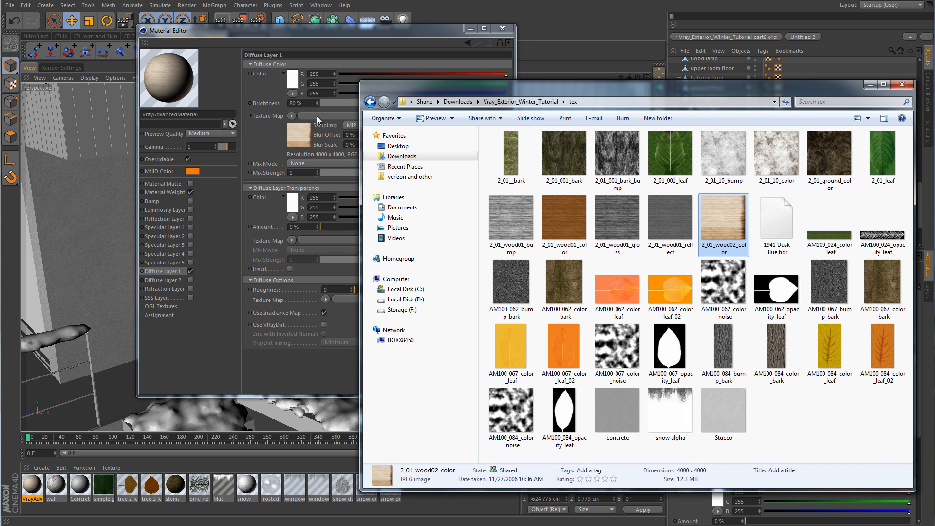
left_click(393, 29)
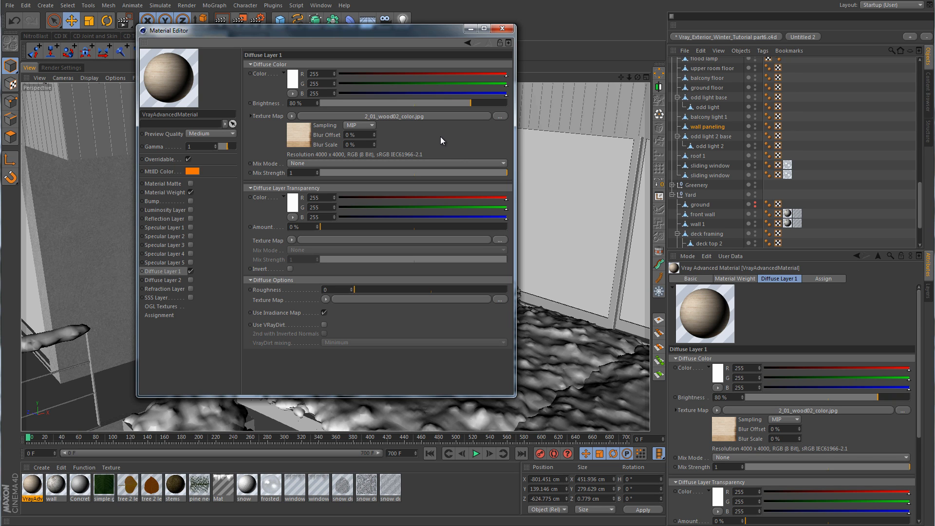
left_click(470, 28)
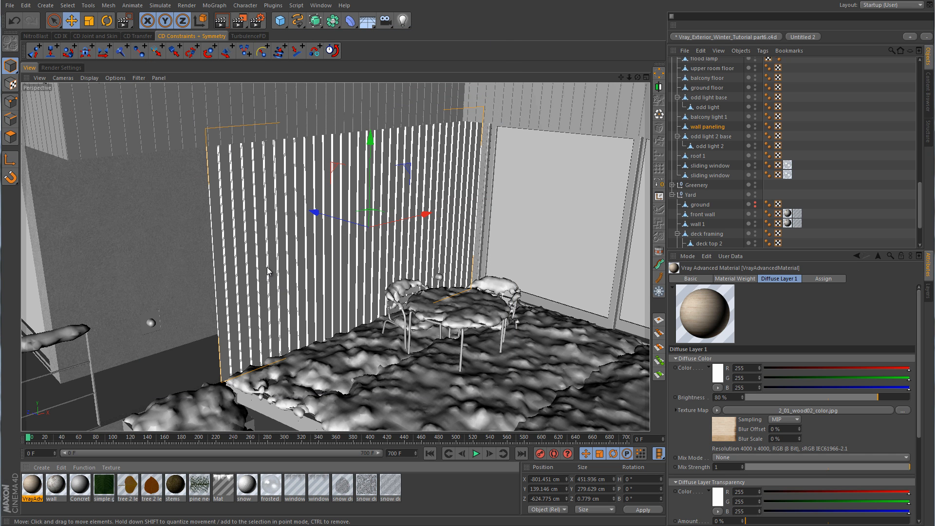
Rename the new wood material as wood paneling
right_click_drag(263, 267, 330, 307, "alt")
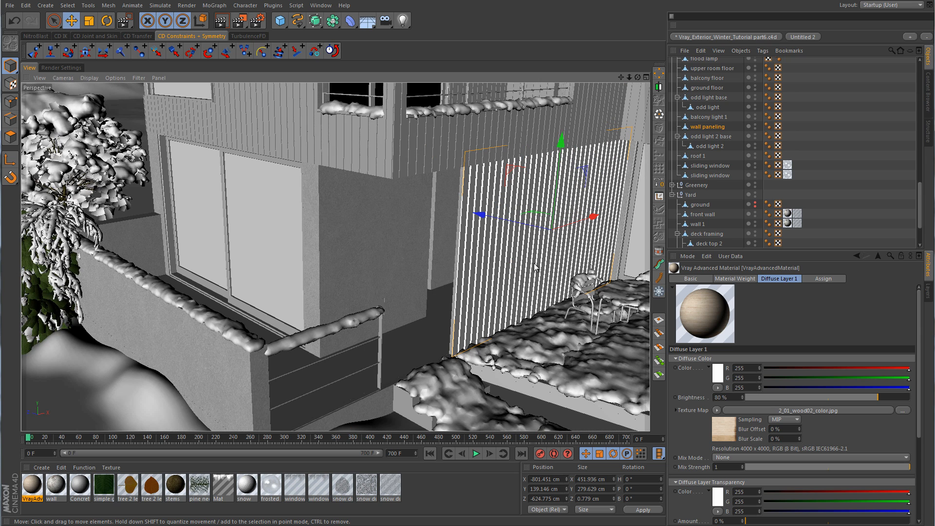
left_click_drag(537, 267, 337, 271, "alt")
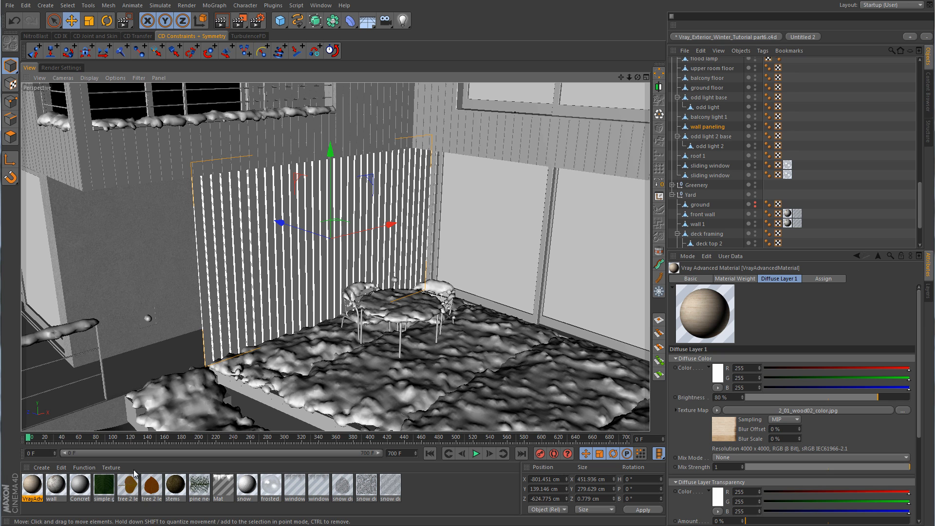
double_click(34, 487)
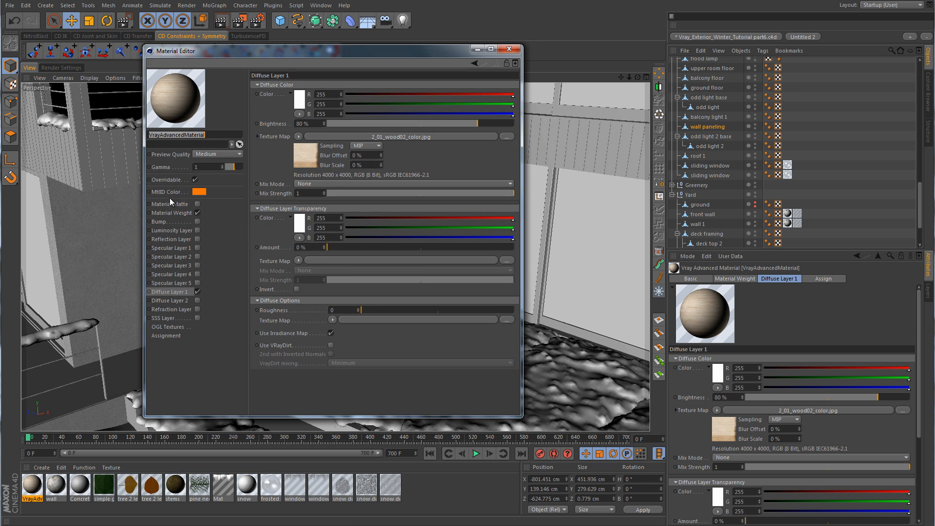
type("wood paneling")
key("Return")
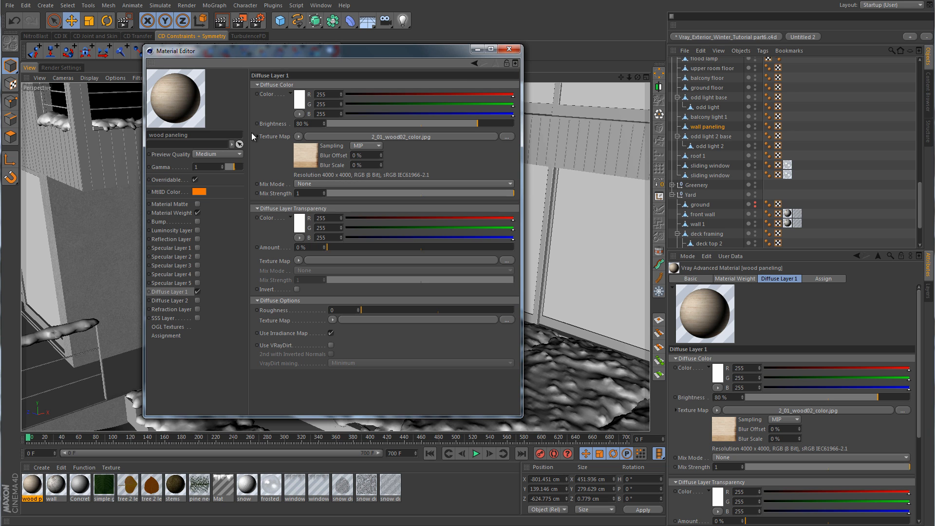
left_click(509, 49)
Apply the wood paneling material to the wall paneling object and inspect the textured slats
left_click_drag(39, 482, 718, 127)
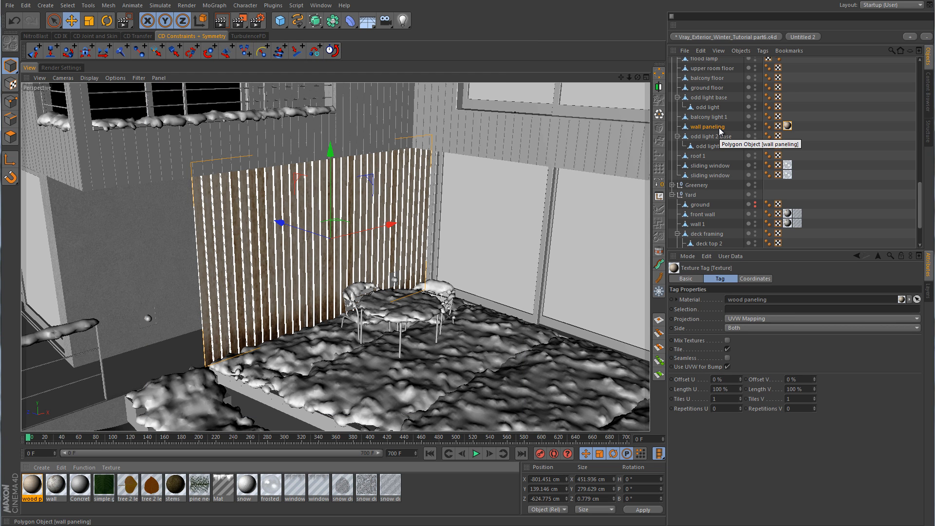
left_click(839, 155)
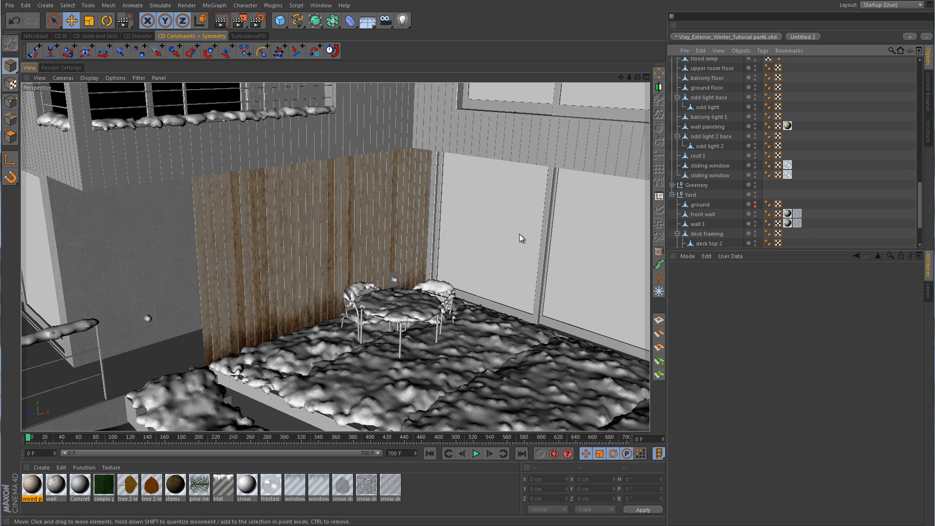
left_click_drag(507, 241, 473, 250, "alt")
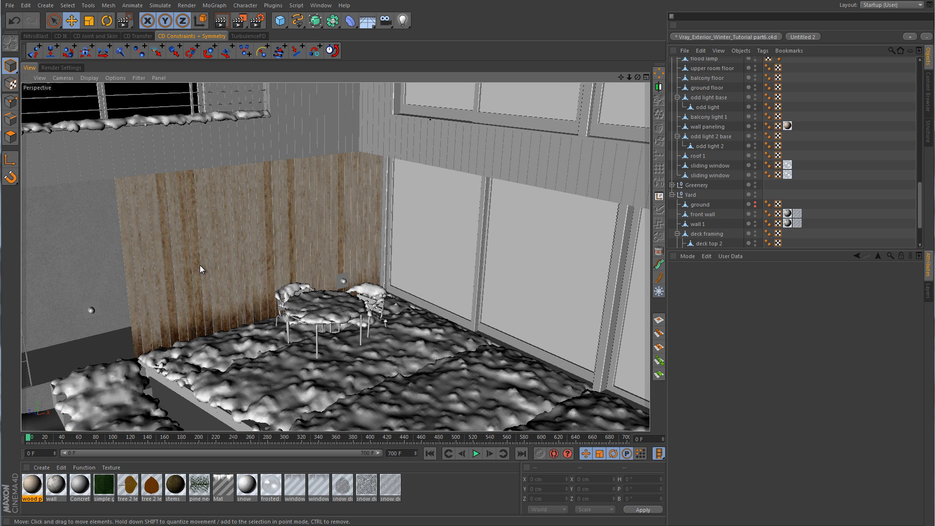
View the 2_01_wood02_color image at full size to examine its grain direction and dark edge
double_click(35, 483)
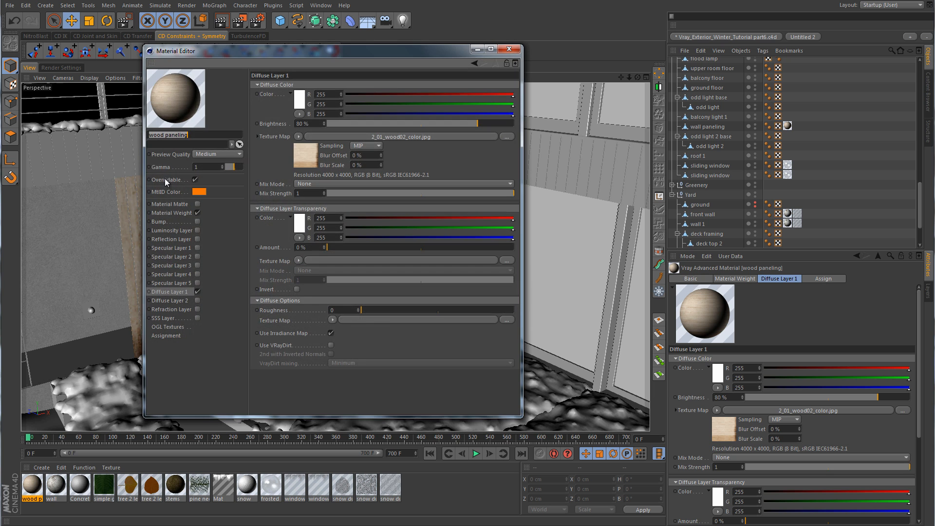
right_click(183, 97)
left_click(443, 48)
left_click(478, 50)
left_click(123, 525)
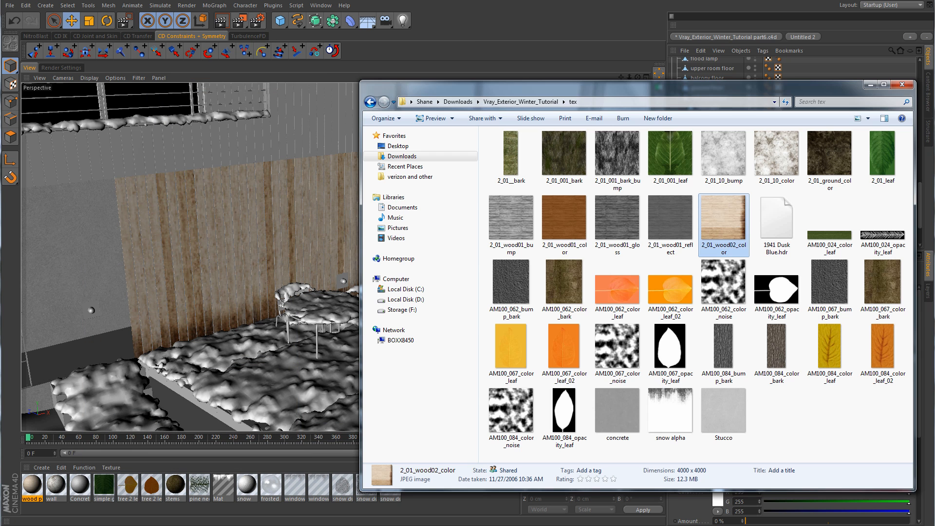
double_click(725, 215)
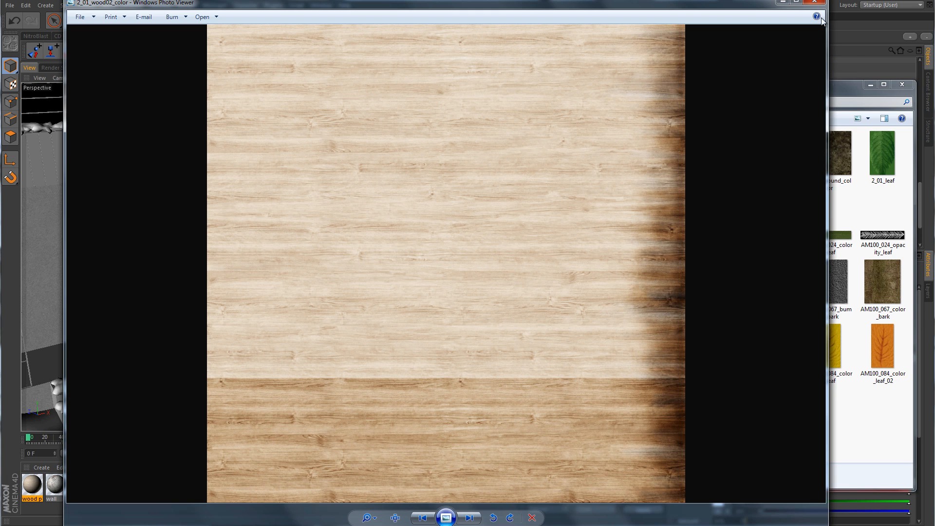
left_click(814, 2)
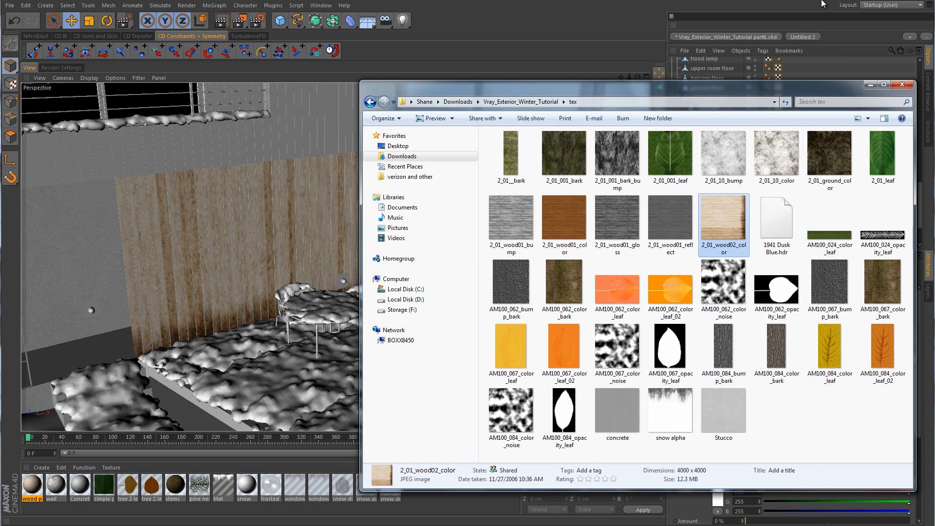
left_click(870, 85)
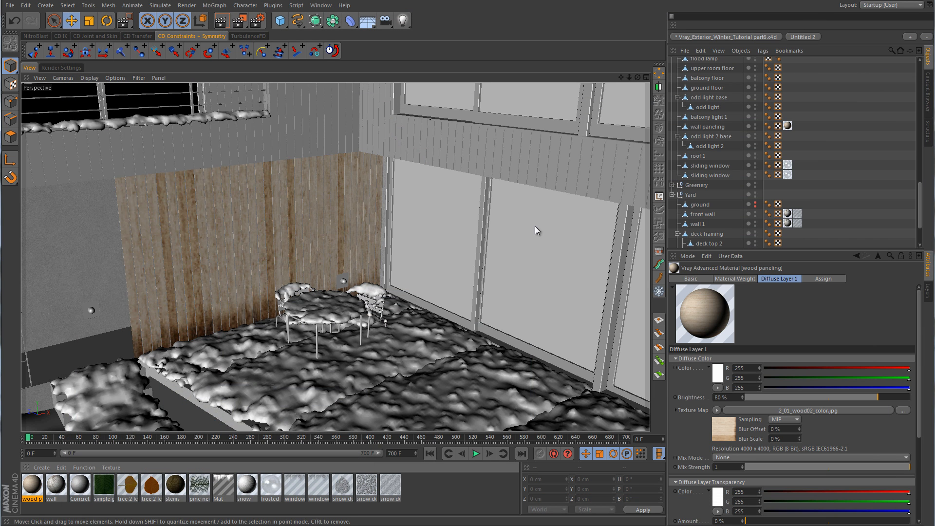
Render a test region around the wall paneling and the snowy table to check the wood texture
left_click(788, 126)
scroll(462, 268, "down", 6)
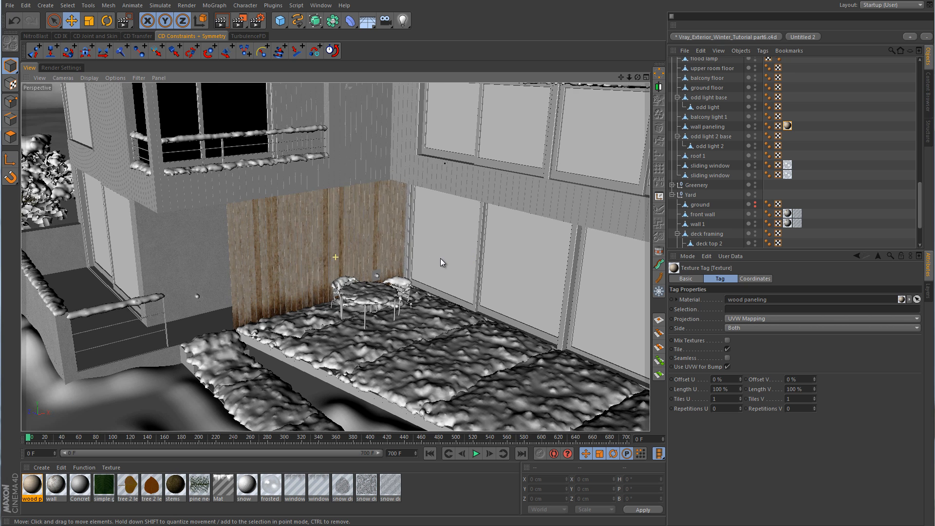
scroll(440, 265, "up", 1)
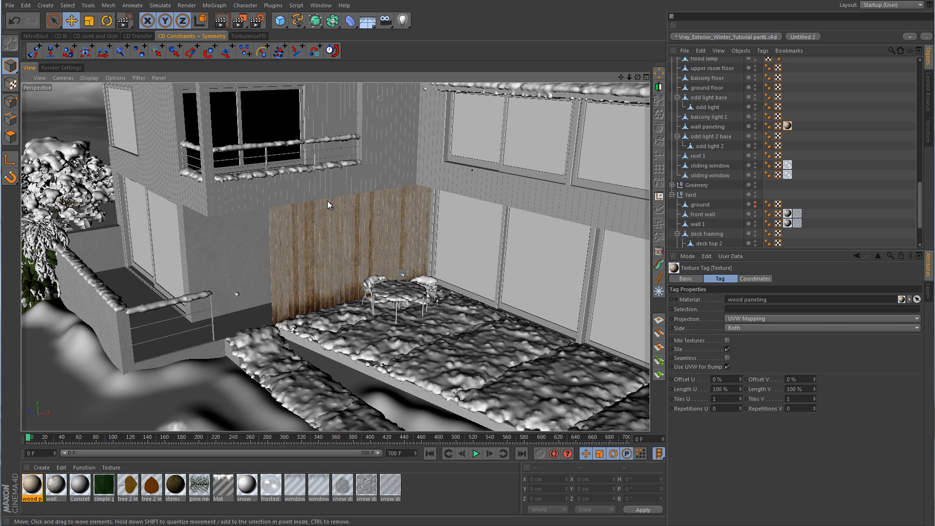
left_click(241, 20)
left_click(278, 35)
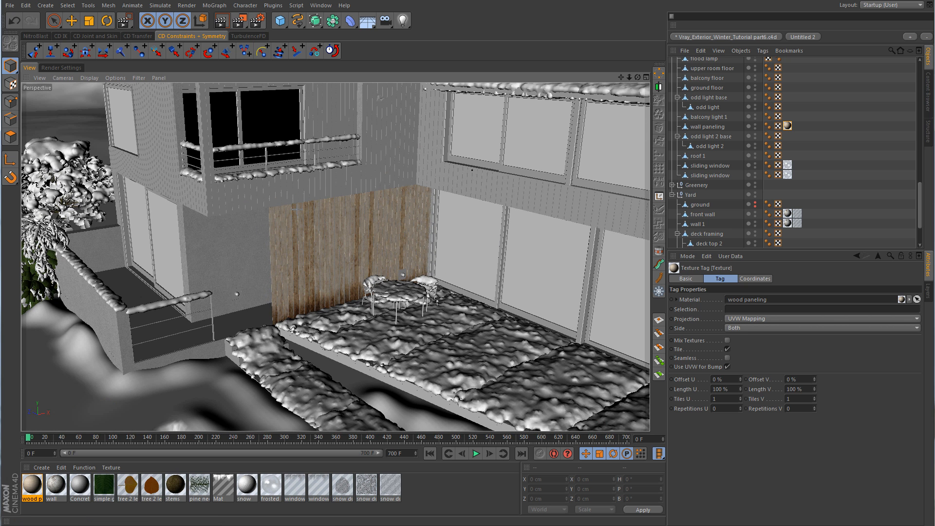
left_click_drag(438, 181, 267, 341)
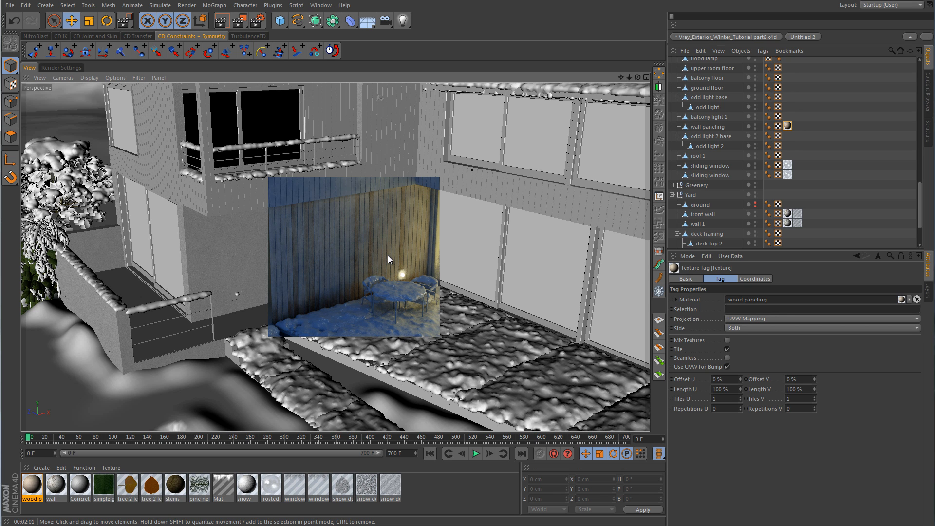
Set the wood paneling texture's projection to Flat and pull its projection plane out in front of the slats
left_click(763, 319)
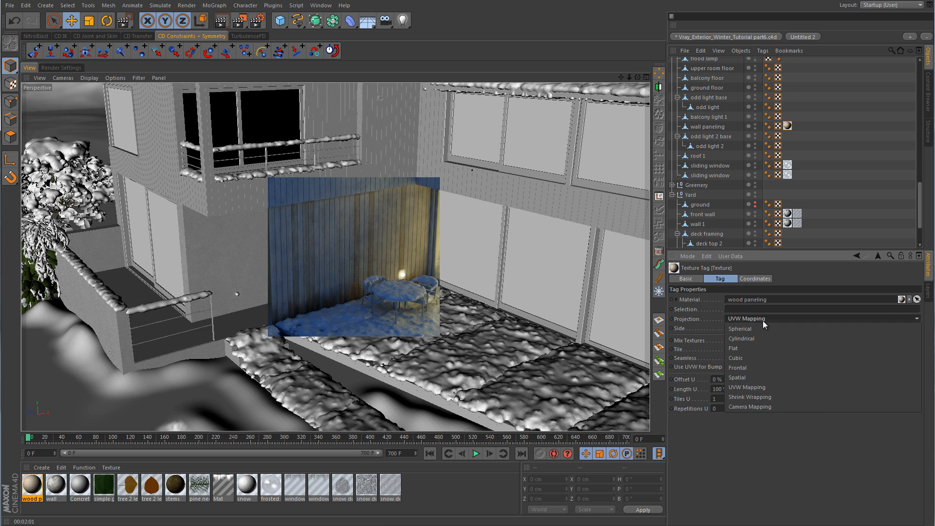
left_click(753, 347)
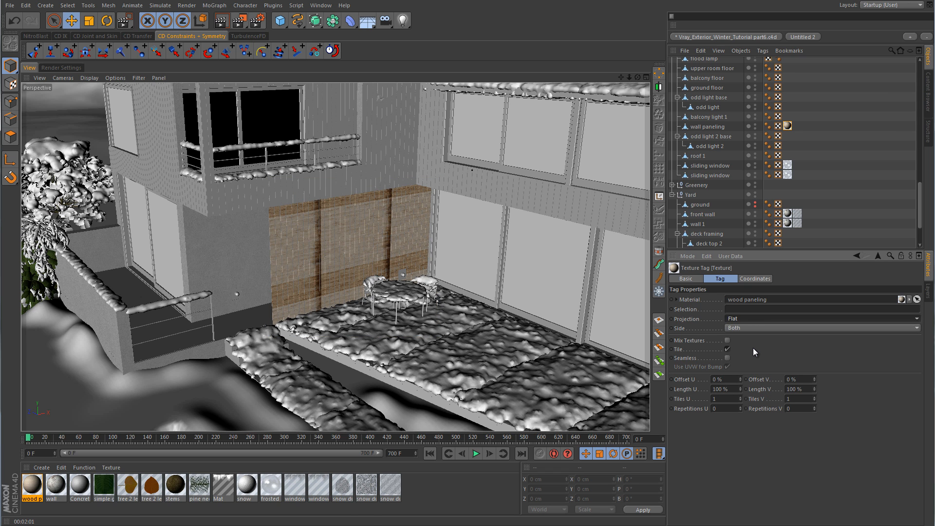
left_click(721, 129)
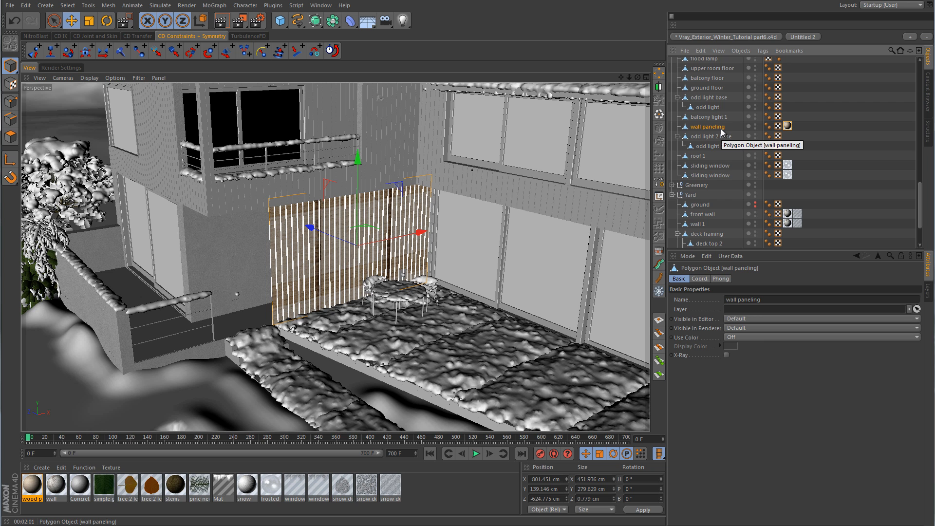
left_click(10, 84)
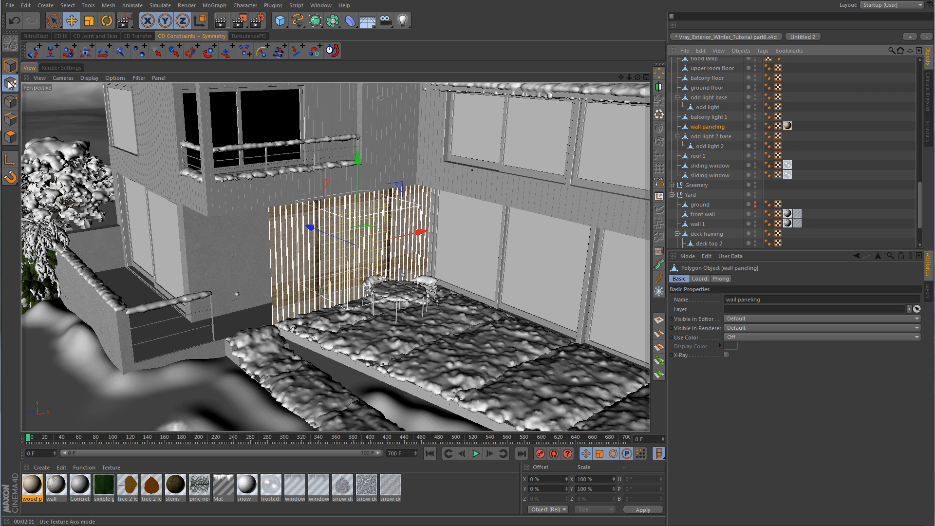
left_click_drag(310, 230, 346, 250)
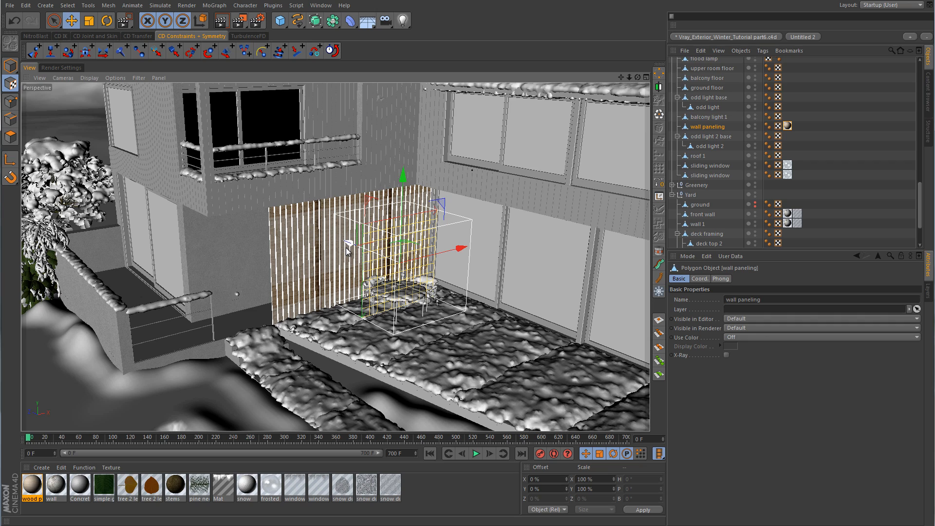
scroll(341, 253, "up", 6)
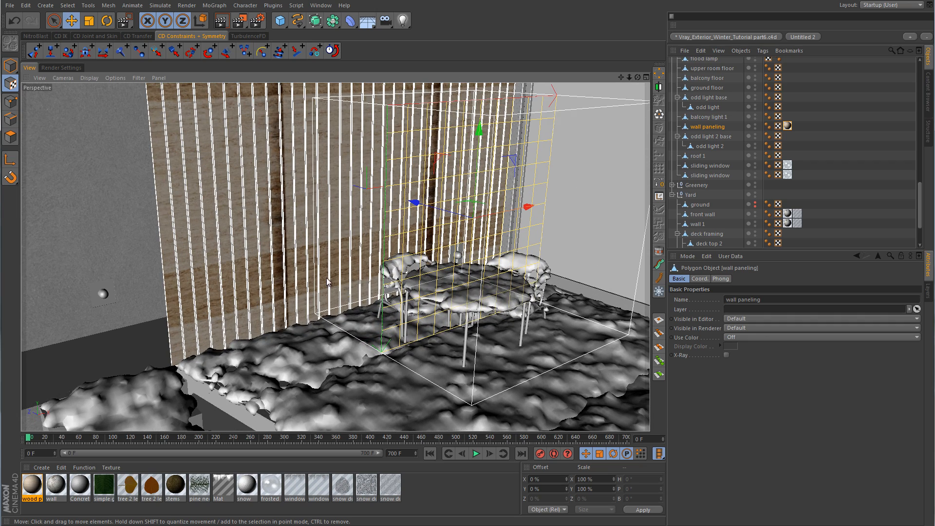
scroll(443, 246, "down", 6)
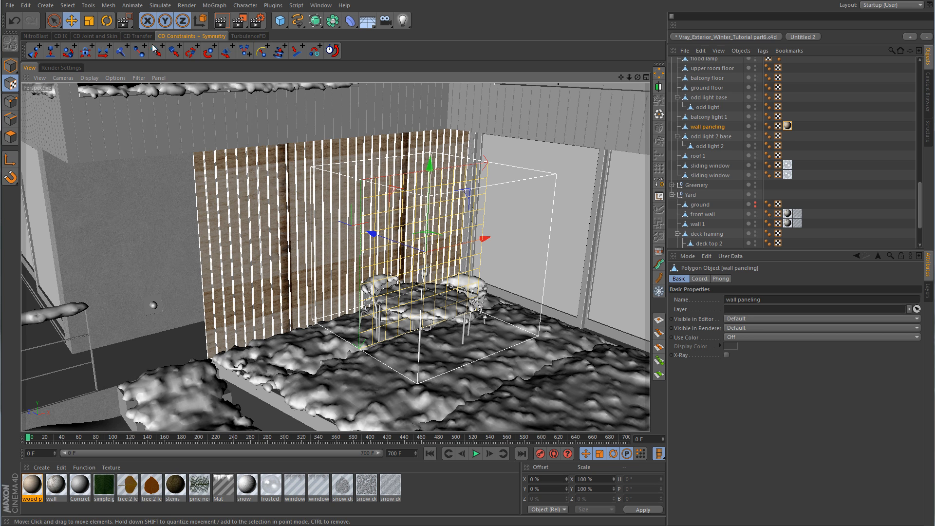
Rotate the wood texture's projection a quarter turn in the wall plane and turn off its tiling
left_click(110, 25)
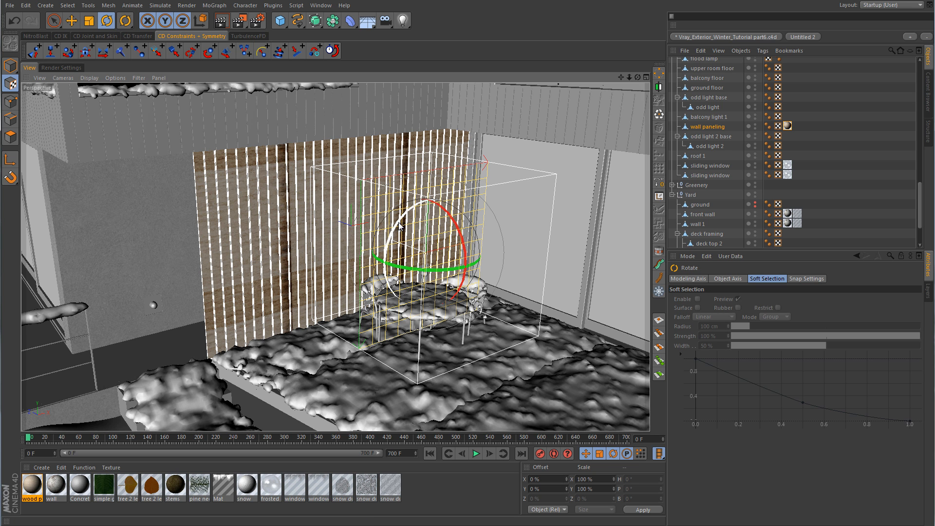
left_click_drag(399, 223, 455, 217)
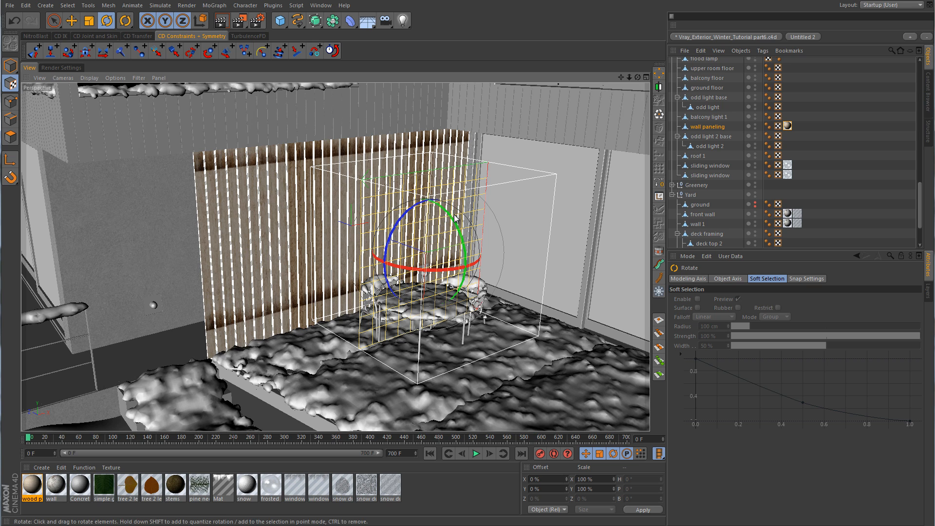
left_click(89, 22)
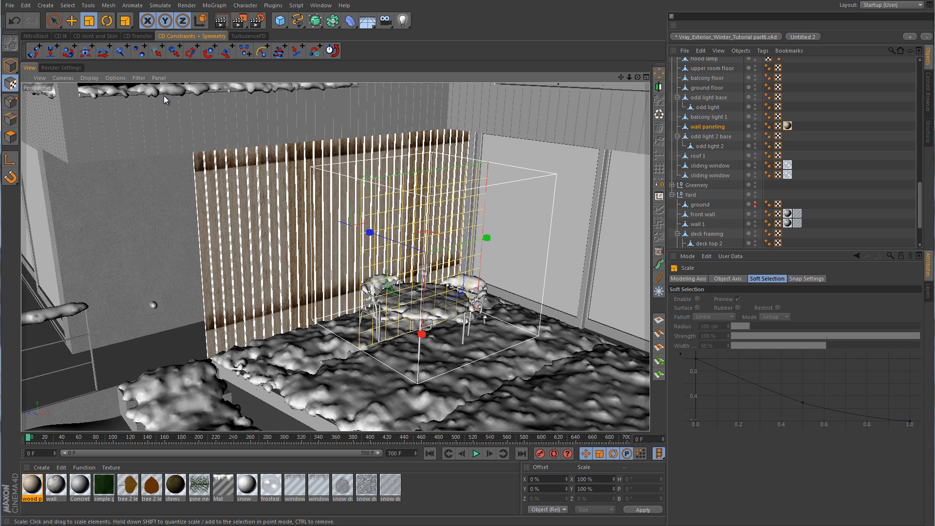
left_click(788, 126)
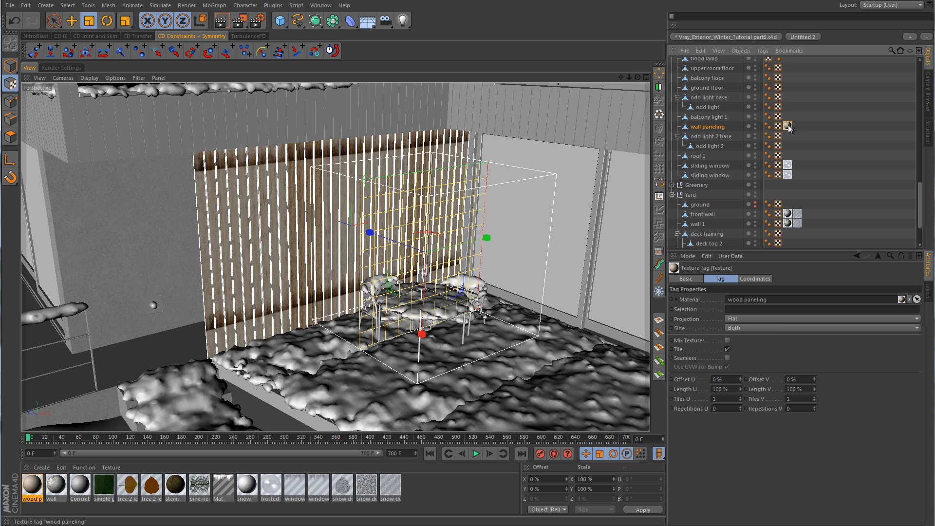
left_click(727, 349)
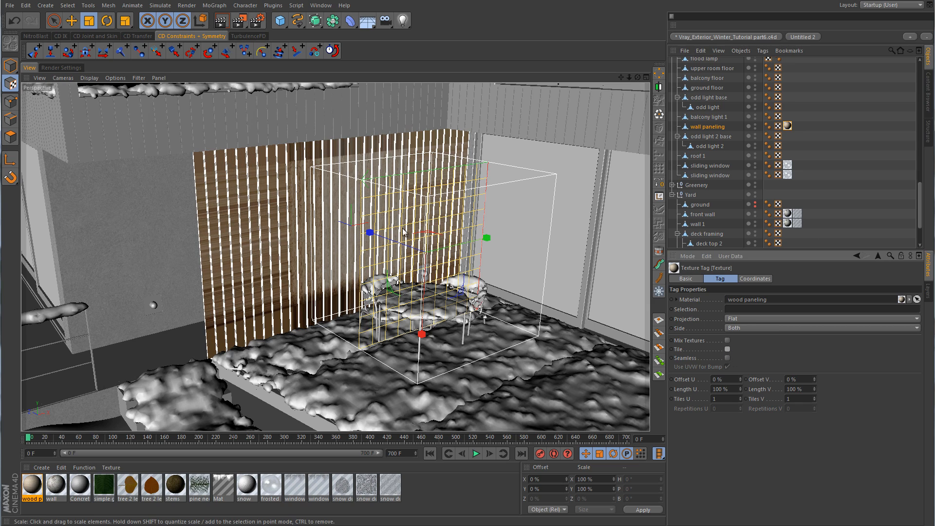
Slide the wood texture's projection along the wall to the end of the paneling farthest from the sliding windows
left_click_drag(531, 268, 470, 272, "alt")
key("e")
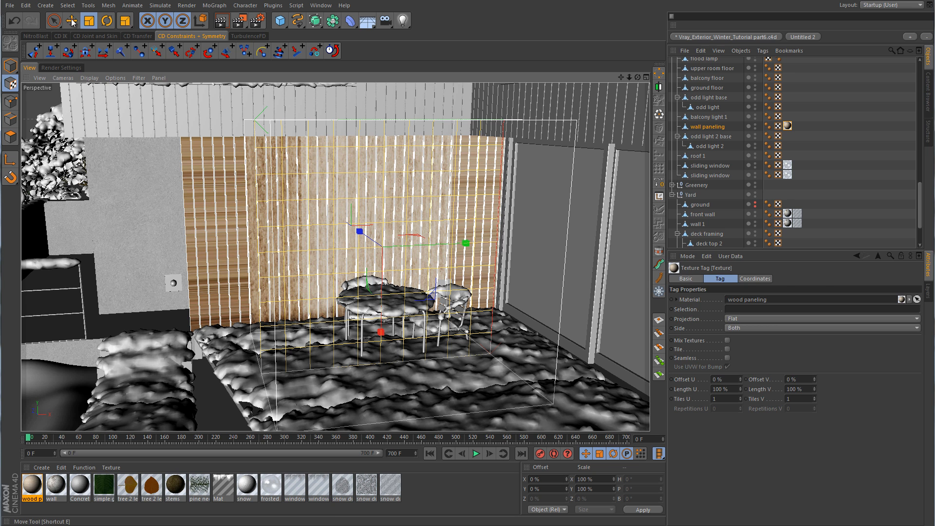
left_click_drag(465, 244, 396, 248)
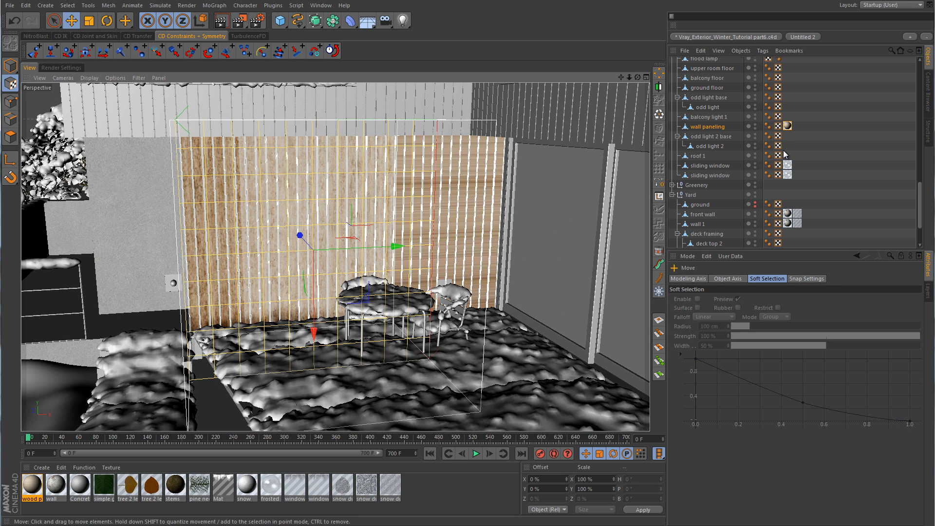
Enable tiling on the wood texture to inspect the repeat across the slats, and disable it again
left_click(788, 126)
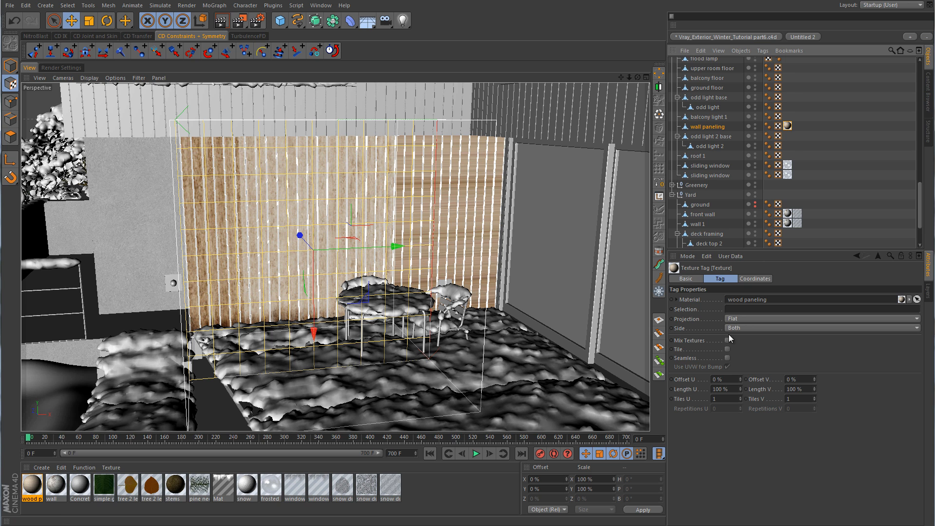
left_click(821, 181)
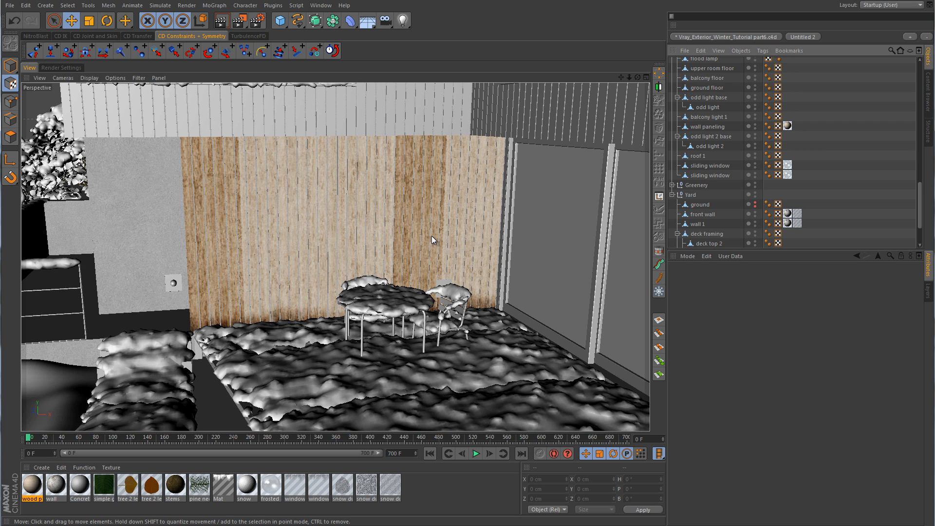
left_click(787, 126)
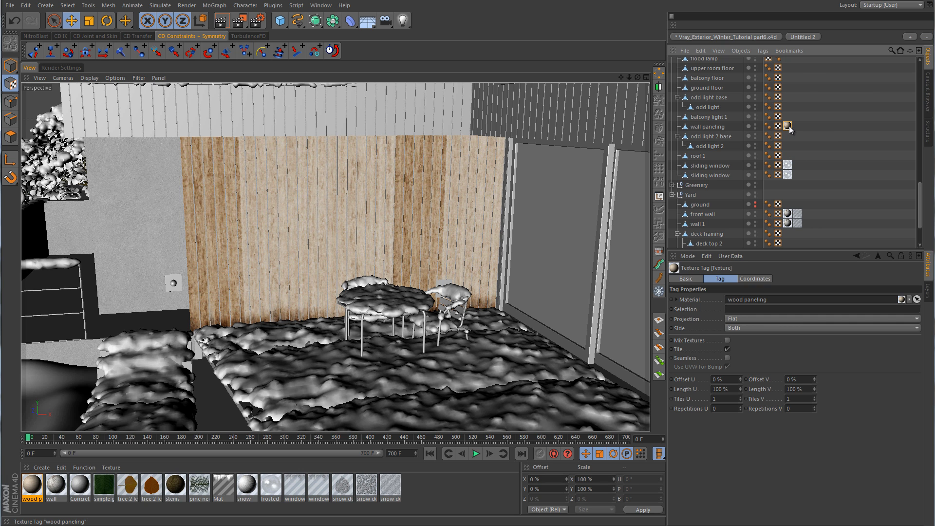
left_click(723, 128)
left_click(787, 126)
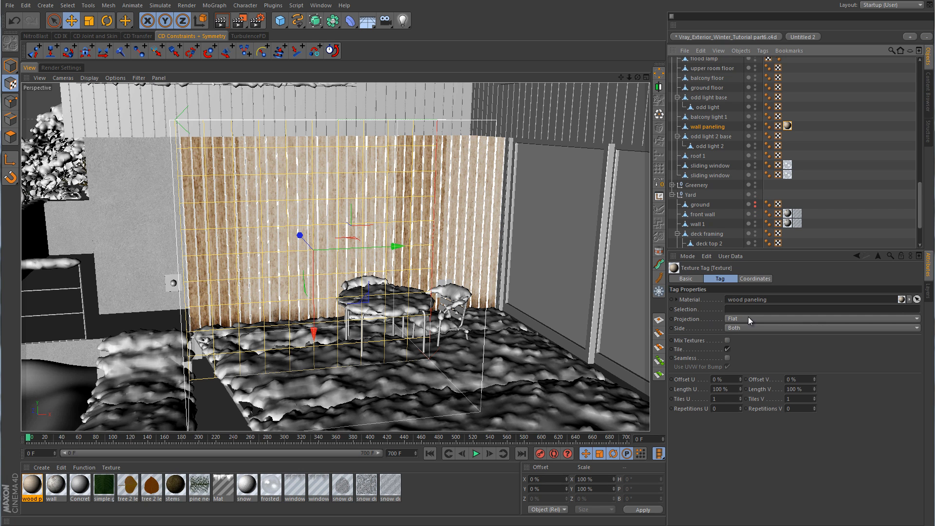
left_click(727, 348)
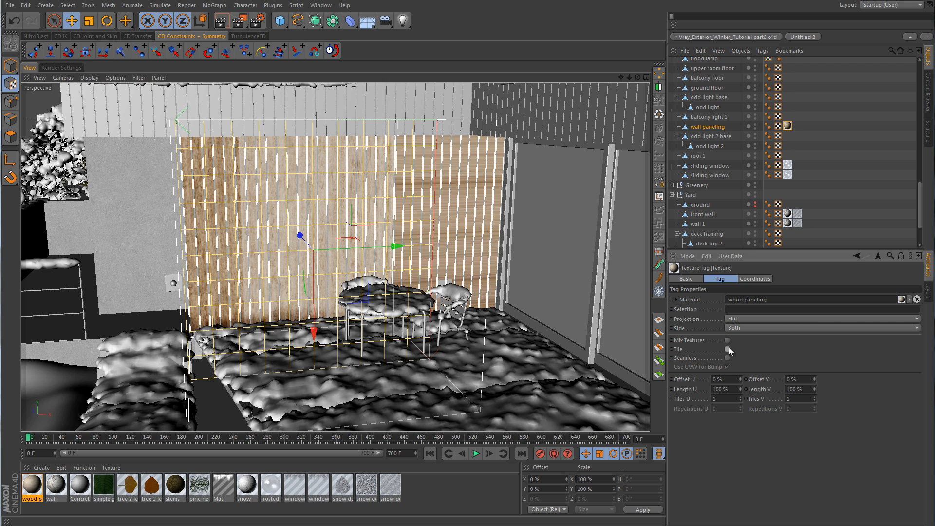
Scale up the wood texture's projection evenly so it covers more of the paneling
left_click(89, 21)
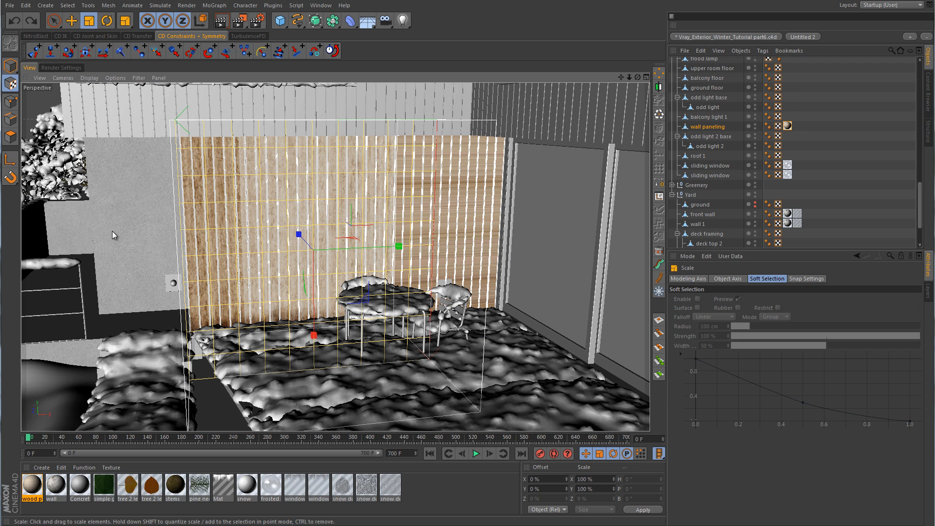
left_click_drag(116, 236, 311, 235)
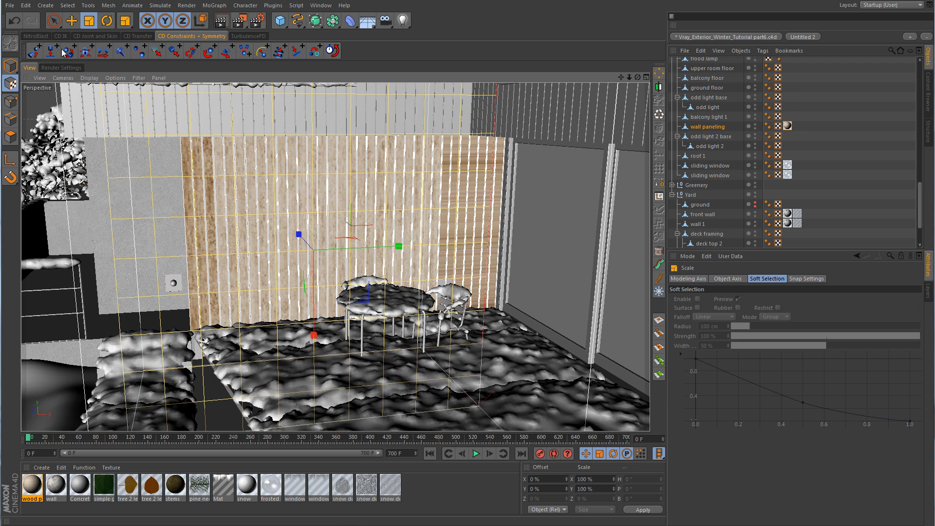
left_click(73, 21)
Frame the wall paneling in the Front view with the Greenery group hidden and shaded display turned on
middle_click(445, 239)
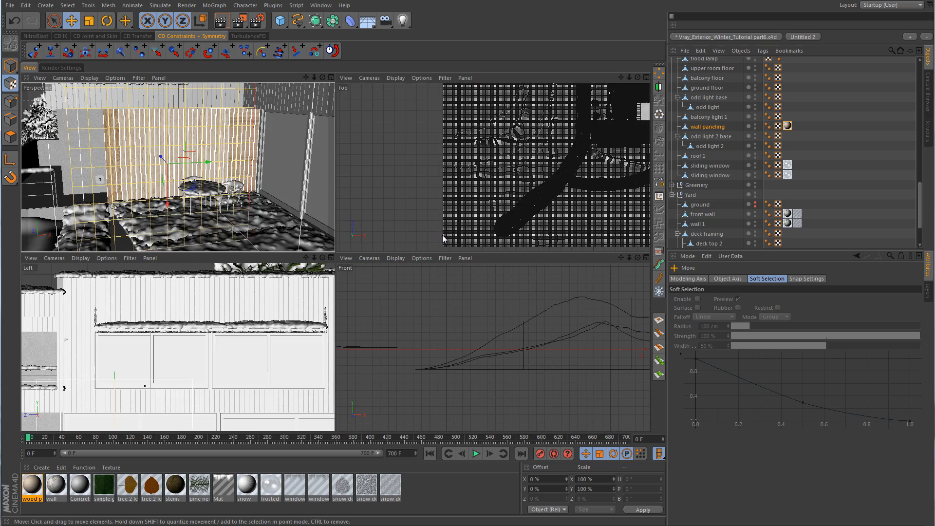
middle_click(472, 315)
right_click_drag(485, 254, 391, 260, "alt")
middle_click_drag(109, 256, 279, 261, "alt")
right_click_drag(279, 261, 411, 273, "alt")
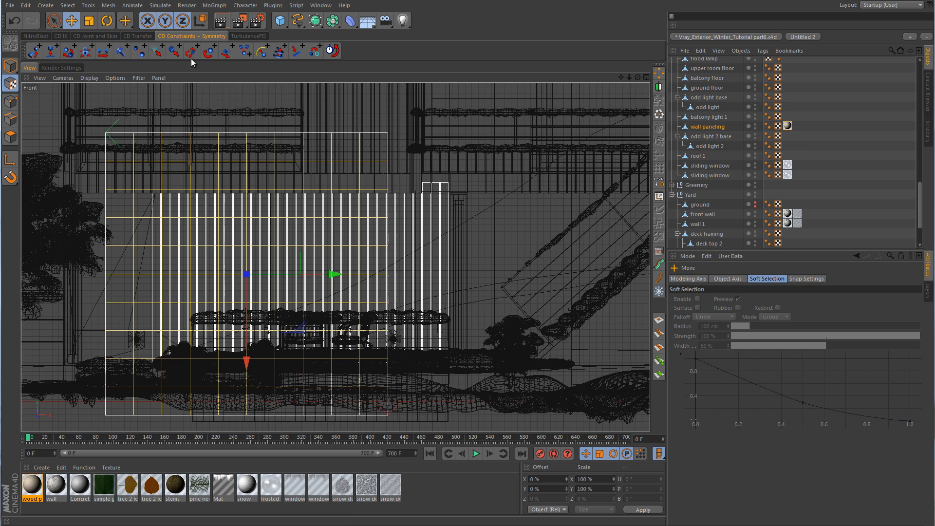
left_click(753, 194)
left_click(754, 185)
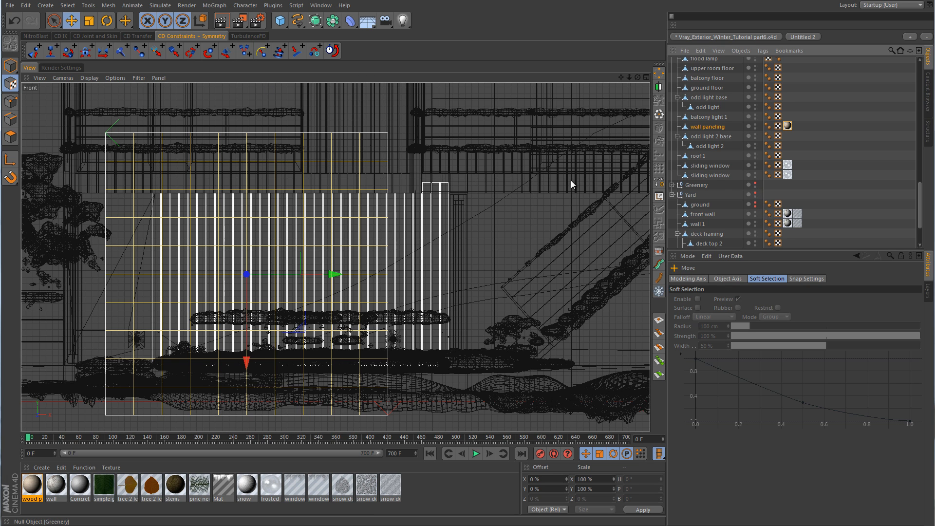
left_click(89, 78)
left_click(103, 93)
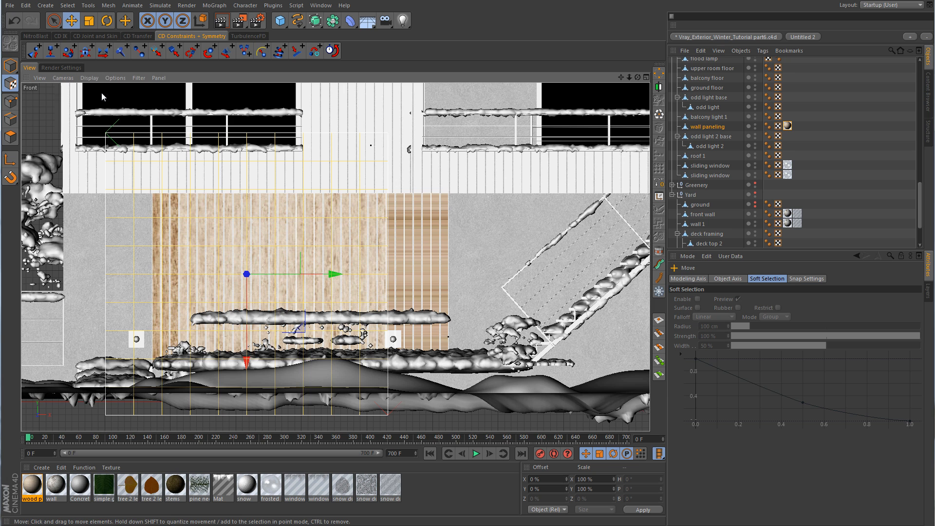
Center the wood texture's projection over the paneling and enlarge it slightly to span the full width of the slats
left_click_drag(346, 276, 390, 277)
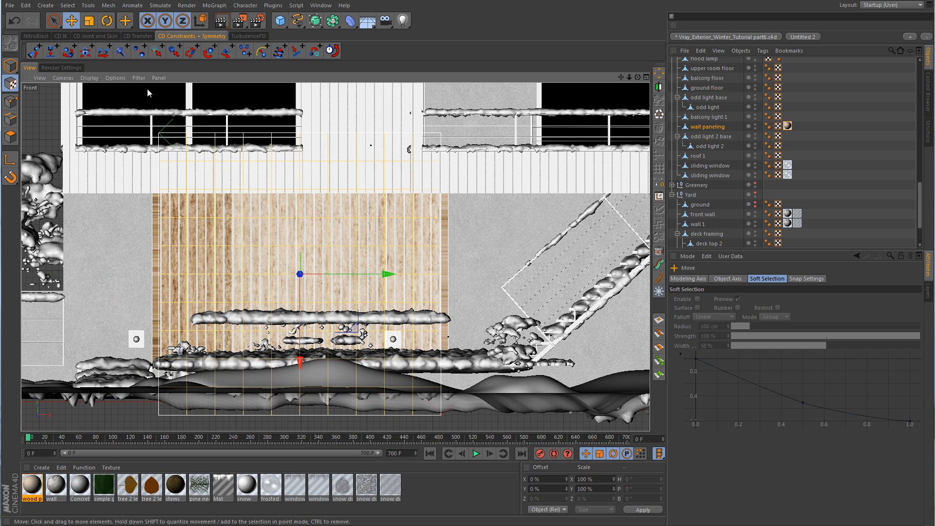
key("t")
left_click_drag(271, 203, 305, 205)
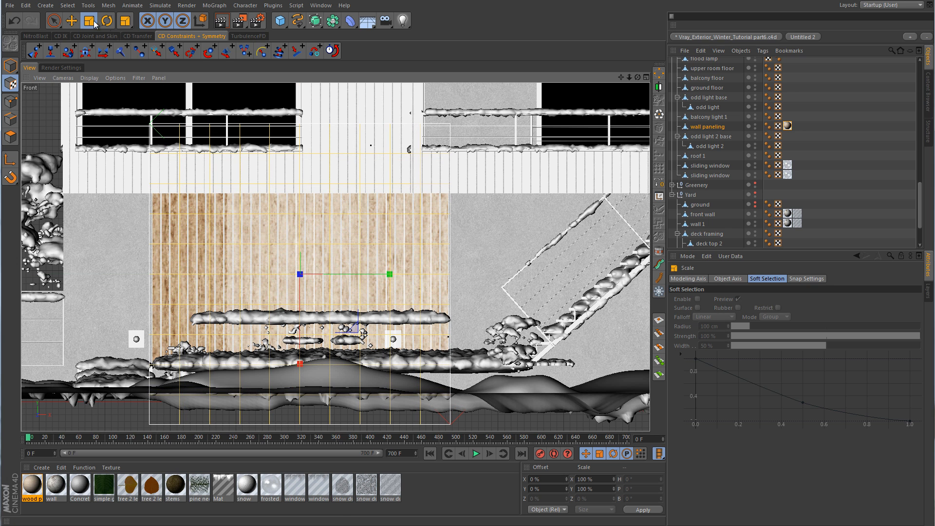
Raise the texture projection about 110 cm to bring its dark edge to the slats' base, and inspect it up close in the Perspective view
key("e")
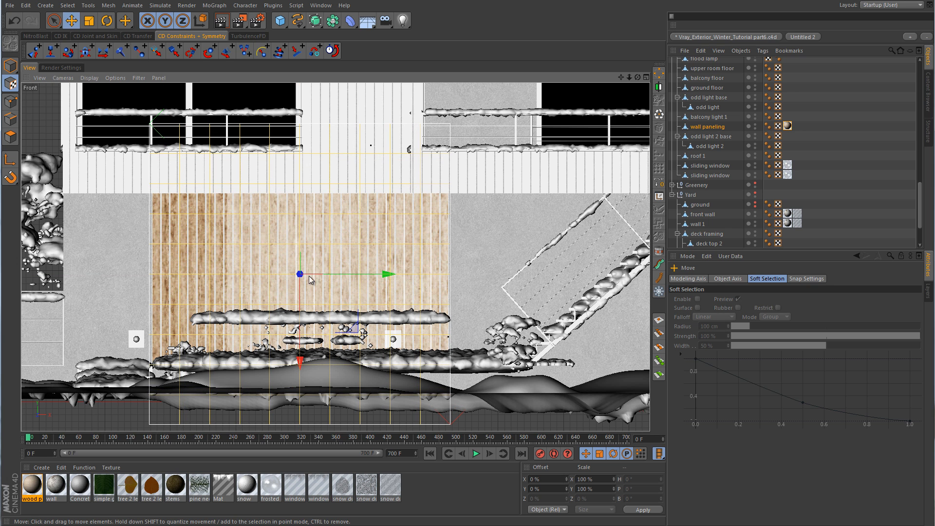
left_click_drag(301, 362, 312, 295)
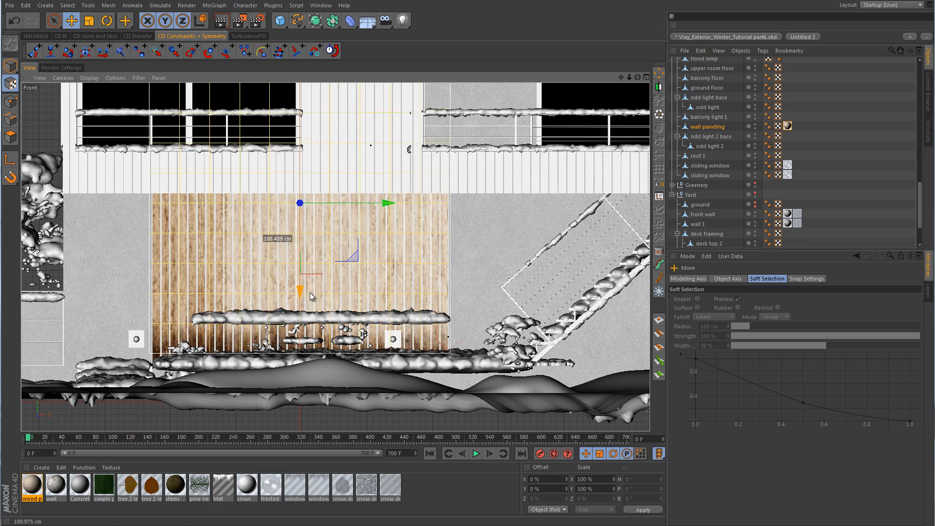
middle_click(410, 274)
middle_click(219, 181)
right_click_drag(282, 314, 463, 299, "alt")
left_click_drag(463, 298, 555, 304, "alt")
middle_click_drag(555, 303, 413, 236, "alt")
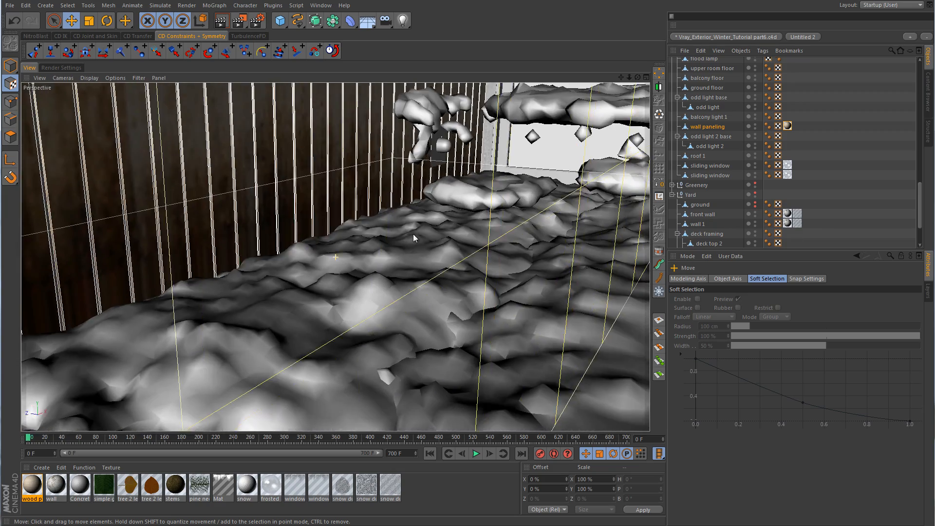
right_click_drag(414, 237, 378, 265, "alt")
left_click_drag(378, 265, 334, 280, "alt")
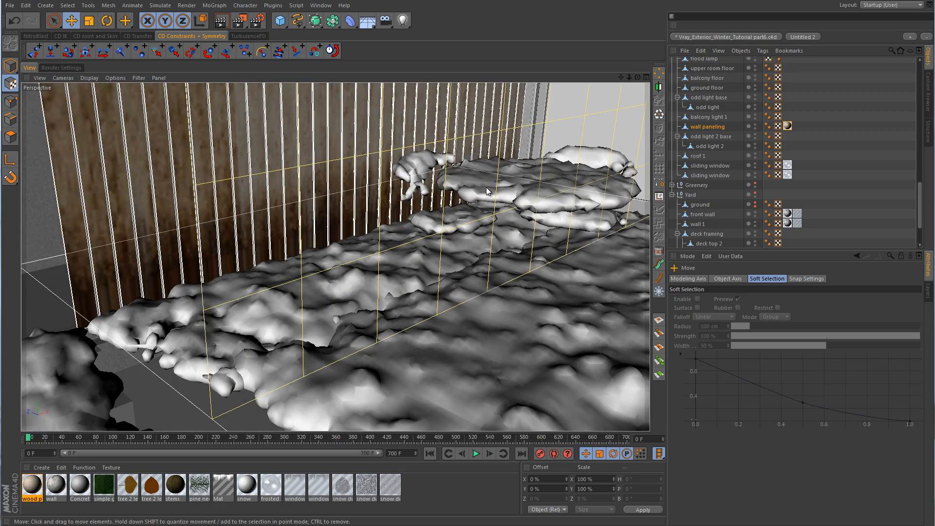
Lower the wood texture's projection so its dark edge sits down at the base of the paneling slats
right_click_drag(491, 210, 441, 229, "alt")
left_click_drag(440, 229, 453, 214, "alt")
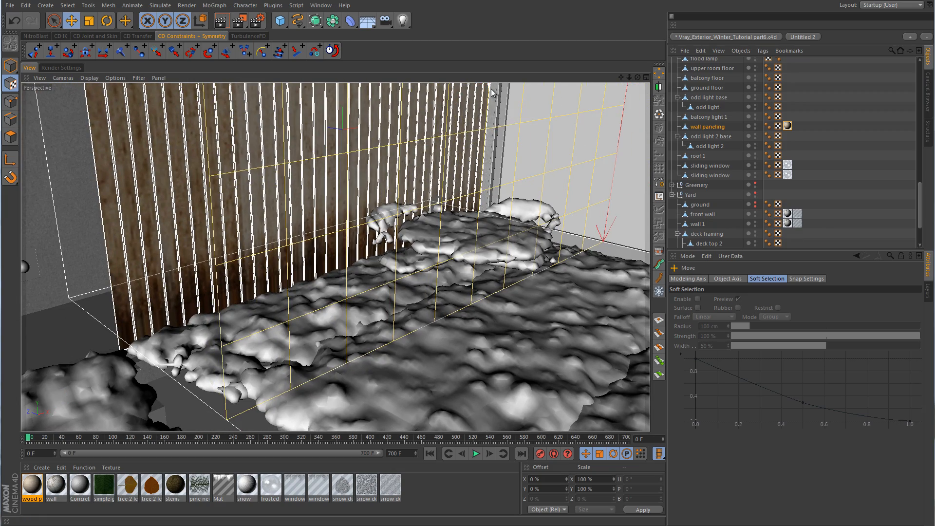
mouse_move(491, 96)
left_mouse_down()
mouse_move(490, 121)
mouse_move(493, 92)
left_mouse_up()
left_click_drag(470, 288, 468, 271)
left_click_drag(496, 87, 496, 125)
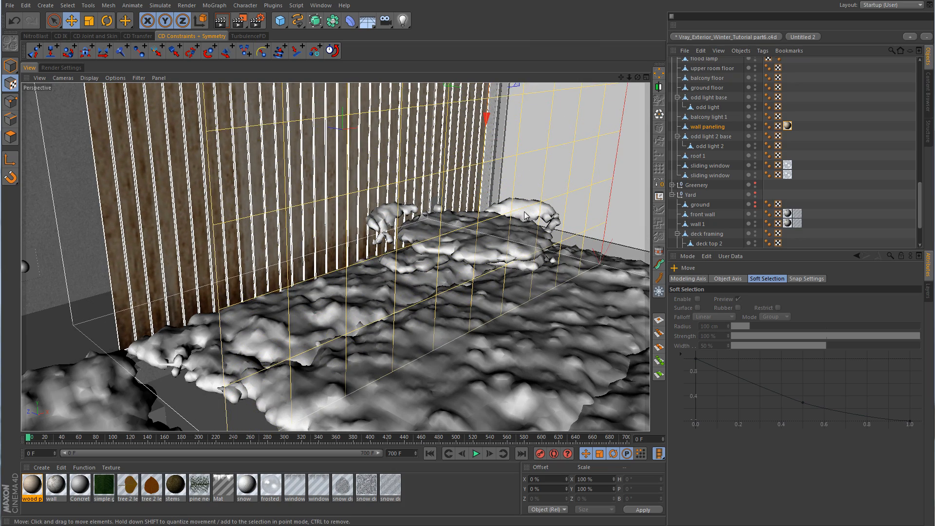
Return to model mode and deselect the wall paneling with the surrounding facade and deck in view
right_click_drag(524, 213, 425, 278, "alt")
left_click_drag(425, 279, 438, 294, "alt")
middle_click_drag(438, 295, 331, 346, "alt")
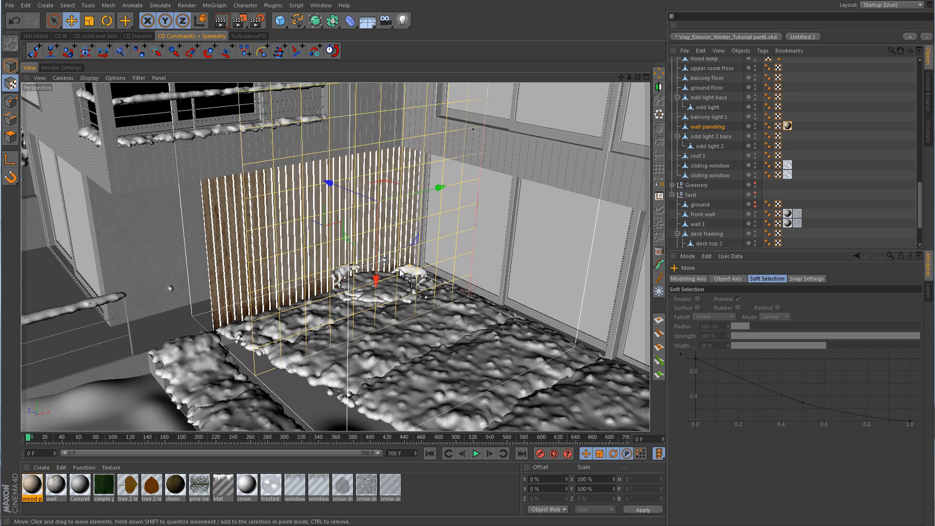
right_click_drag(331, 346, 294, 354, "alt")
left_click(10, 66)
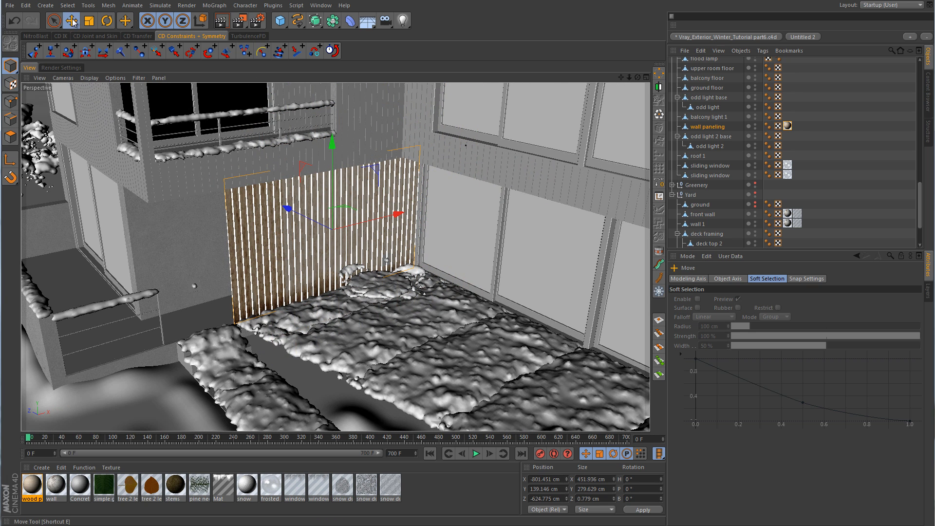
left_click(855, 164)
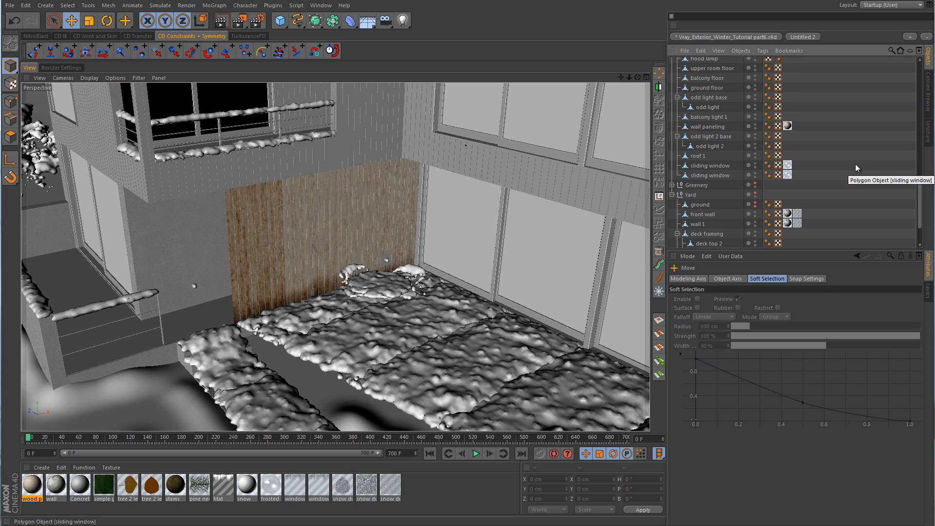
Render a region around the wall paneling to check the wood texture
left_click(239, 20)
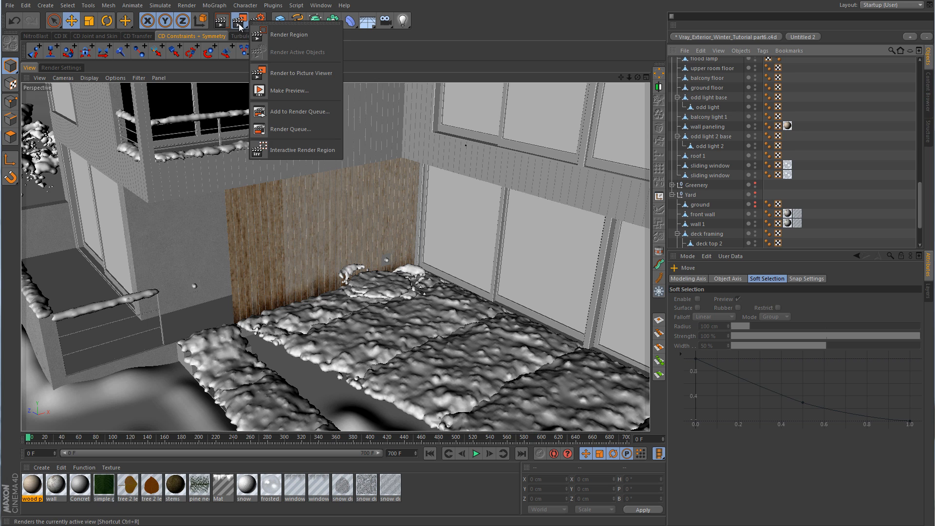
left_click(288, 34)
left_click_drag(235, 171, 423, 284)
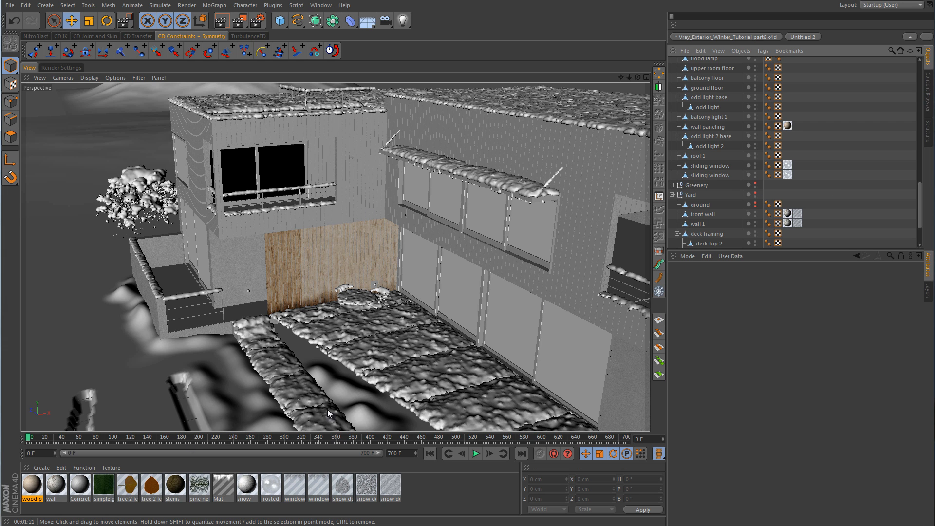
Create a new V-Ray Advanced Material and open it in the Material Editor
left_click(41, 467)
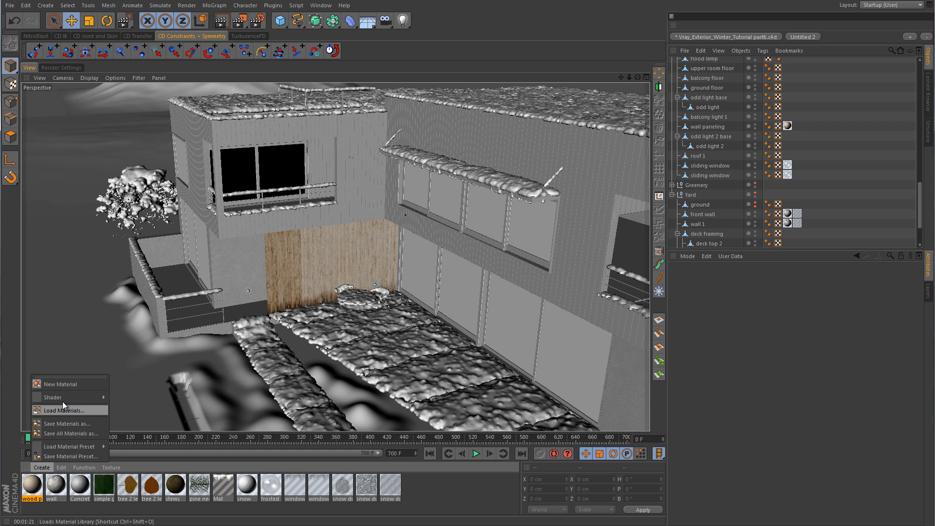
mouse_move(60, 398)
mouse_move(135, 399)
left_click(218, 407)
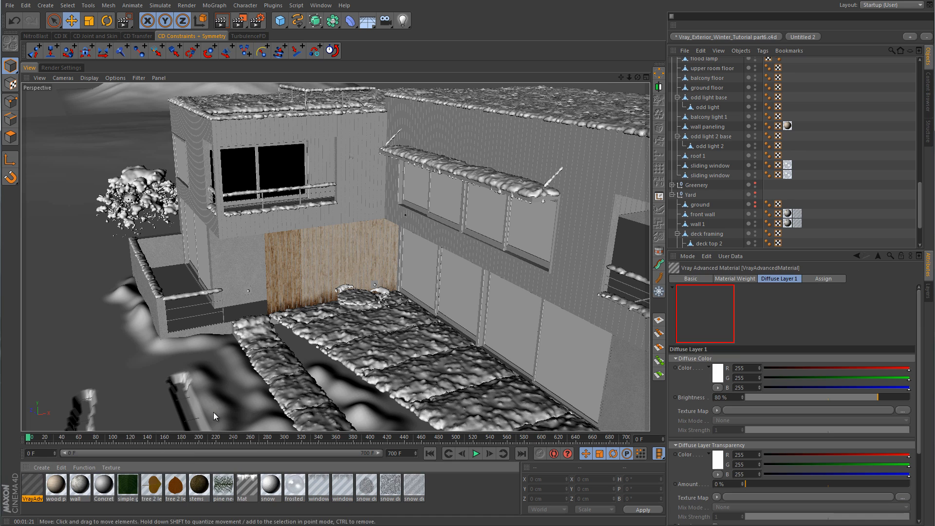
double_click(42, 486)
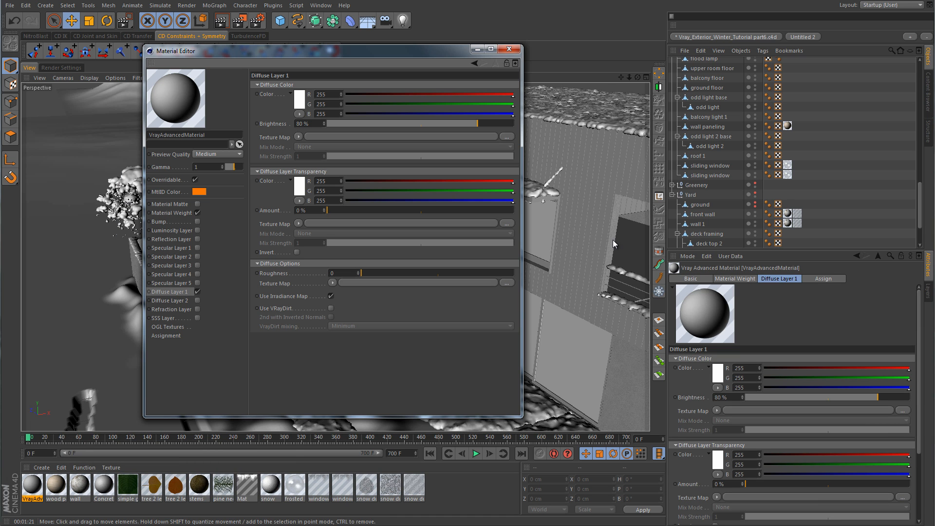
Switch to the tex folder in Windows Explorer and load concrete.jpg as the new material's Diffuse Layer 1 texture map
key("alt+Tab")
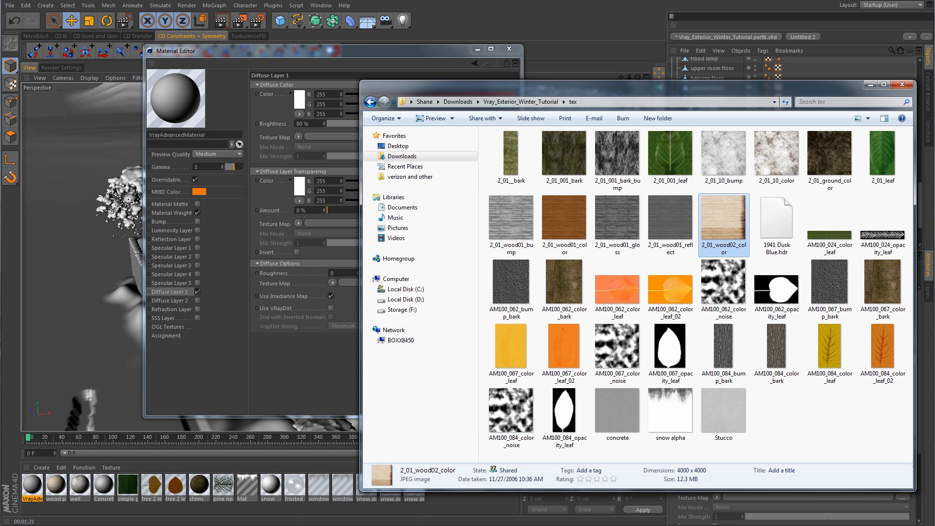
left_click(612, 416)
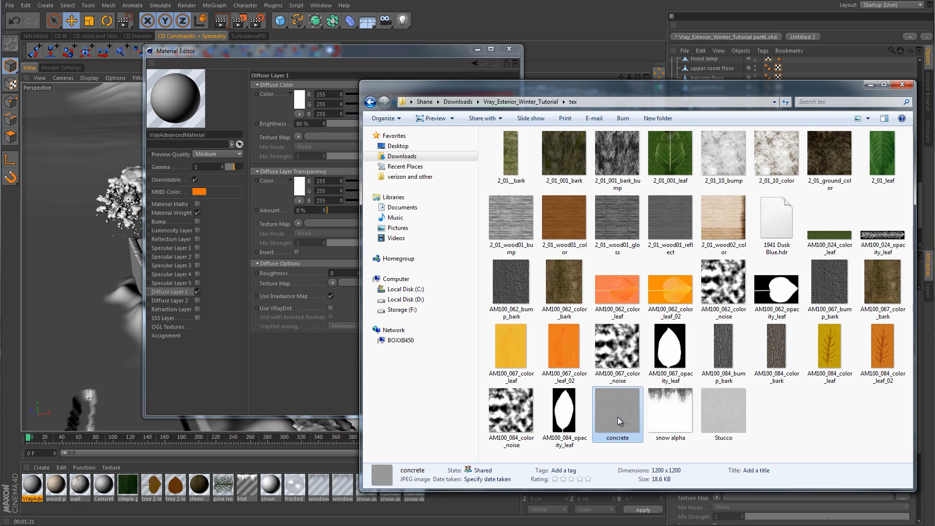
left_click_drag(618, 417, 318, 136)
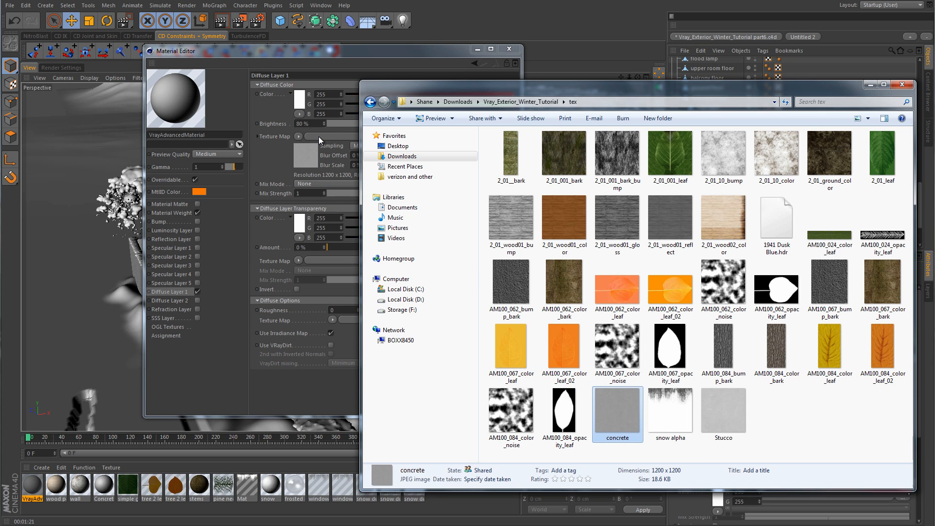
left_click(388, 51)
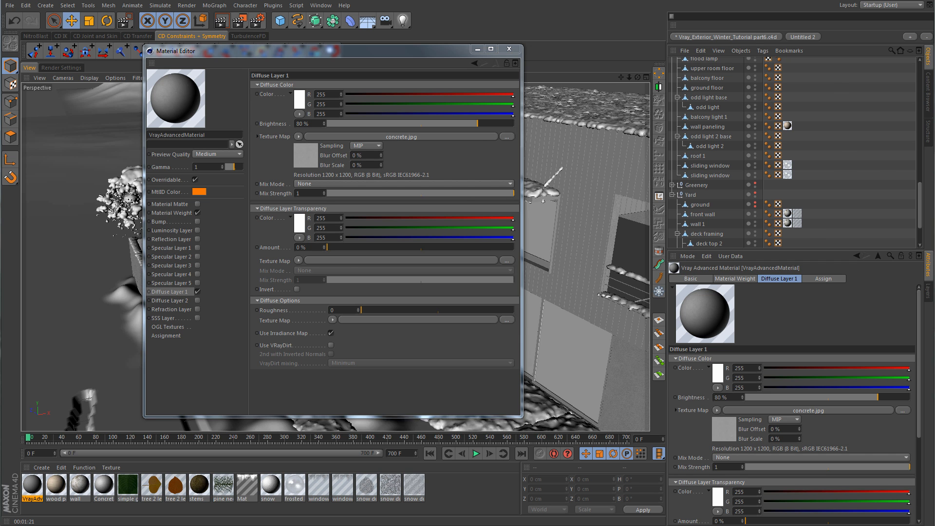
Examine the concrete image at actual size in Windows Photo Viewer, then close it and minimize the texture folder
key("alt+Tab")
double_click(607, 414)
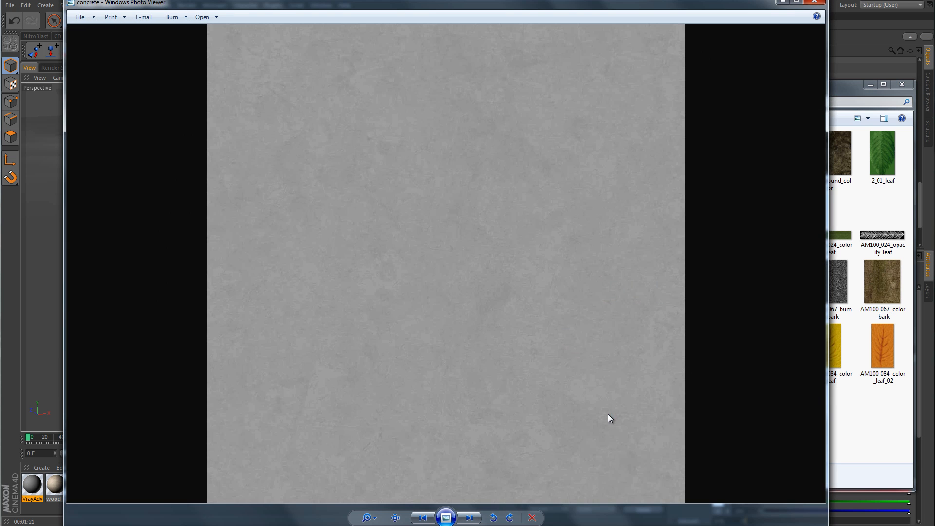
left_click(394, 517)
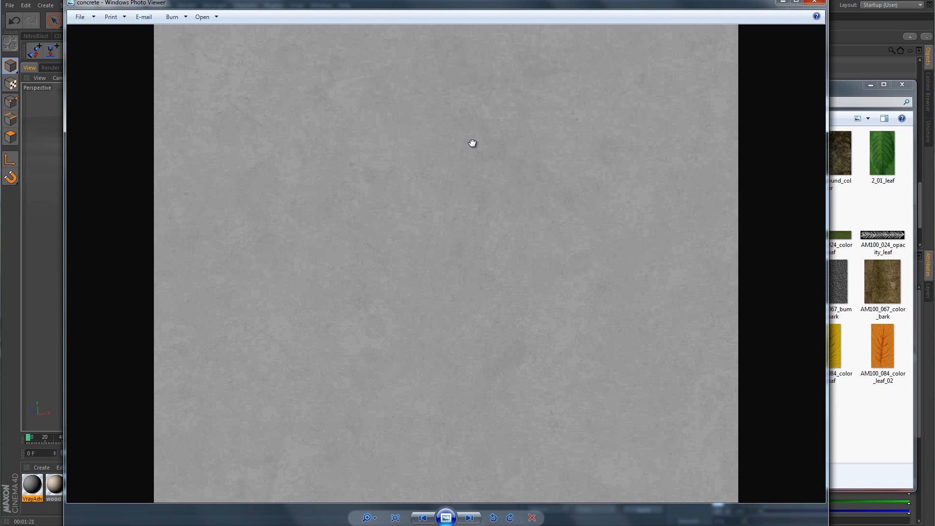
left_click_drag(501, 383, 505, 273)
left_click(818, 3)
left_click(870, 84)
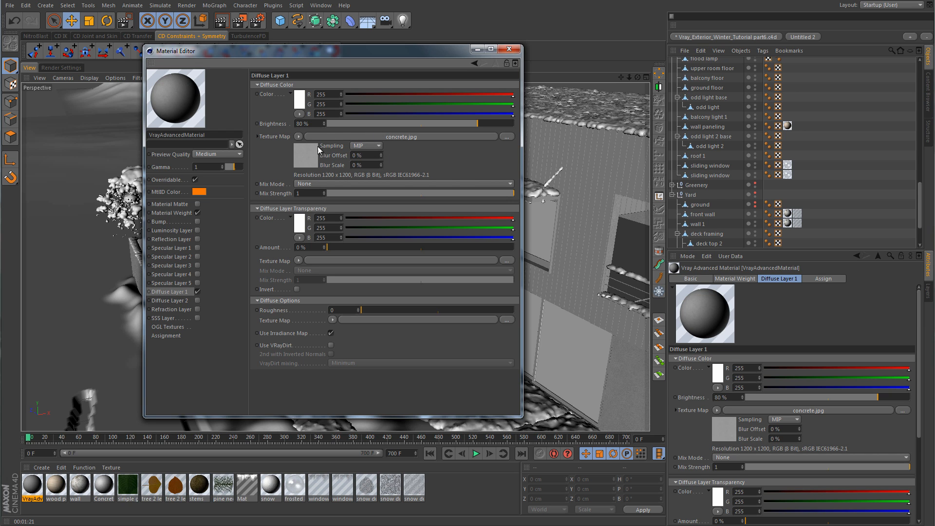
Wrap the diffuse concrete texture in a Filter shader with clipping enabled, Low Clip 37% and High Clip 76%
left_click(299, 136)
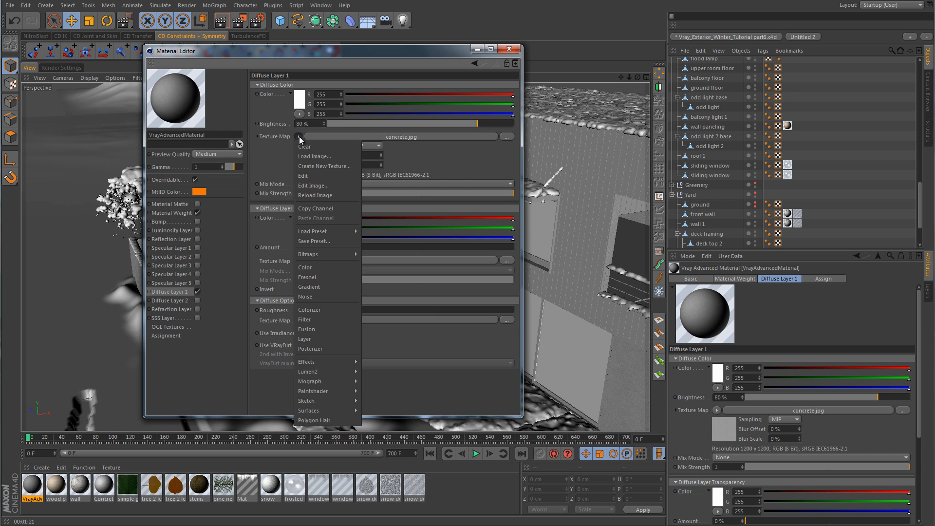
left_click(310, 318)
left_click(402, 136)
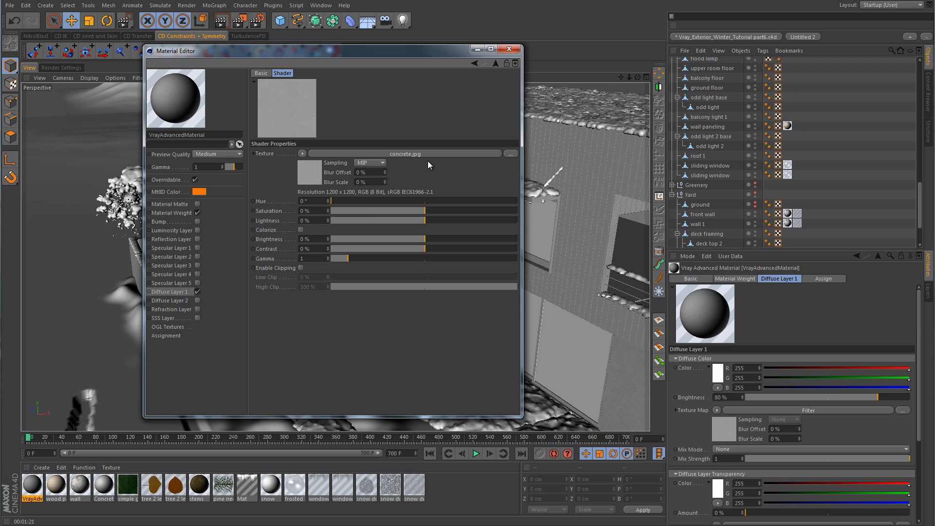
left_click(300, 268)
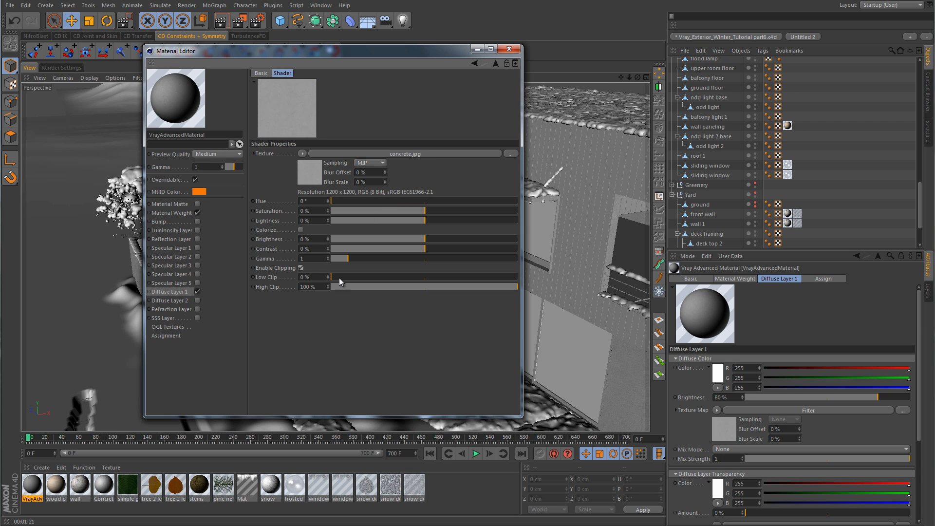
left_click(370, 277)
left_click_drag(515, 287, 473, 287)
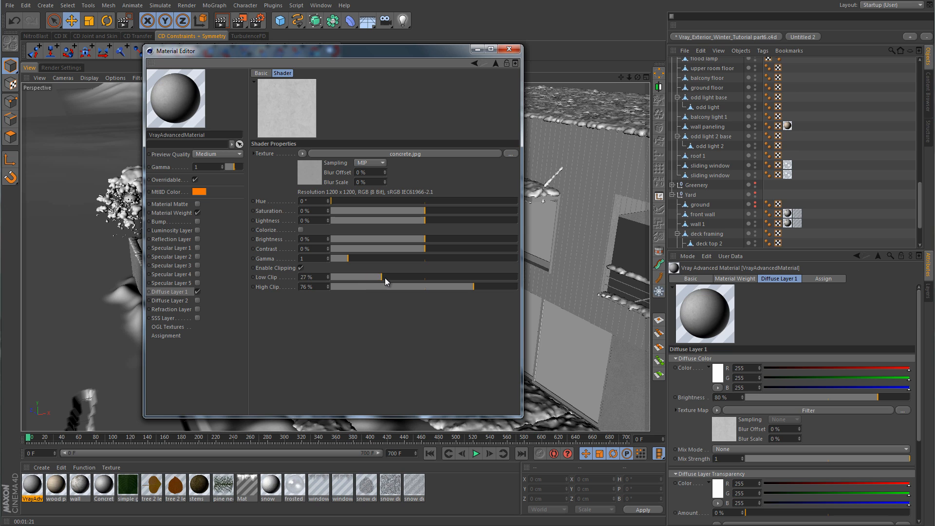
left_click_drag(385, 278, 400, 278)
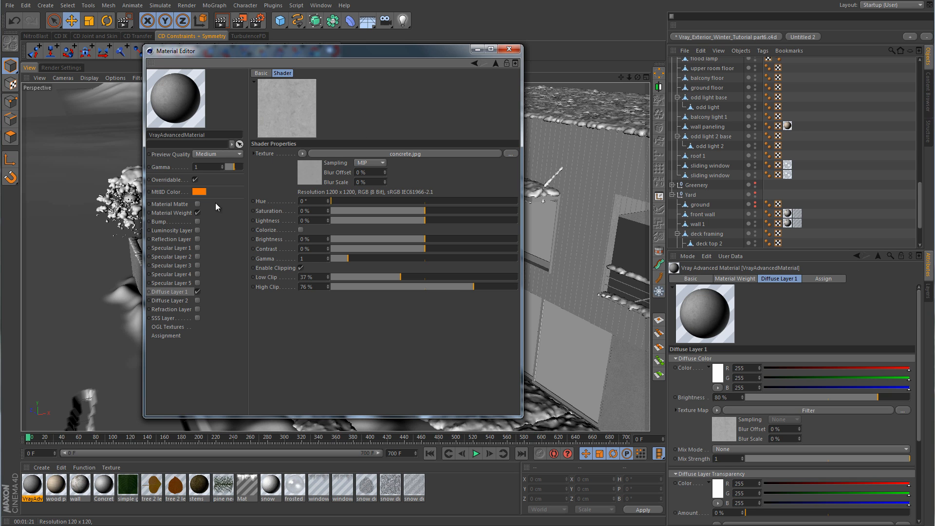
Copy the Filter shader from the Diffuse Layer 1 texture map
left_click(176, 292)
right_click(279, 135)
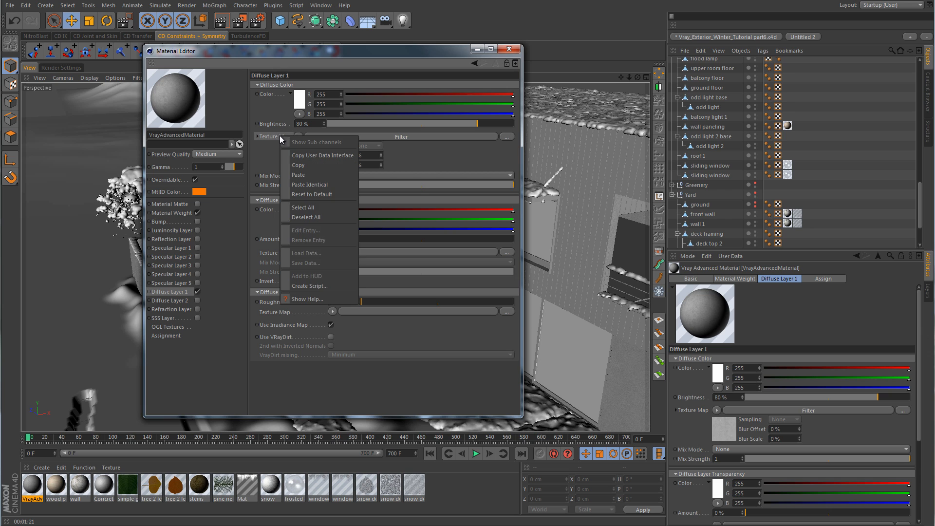
left_click(299, 167)
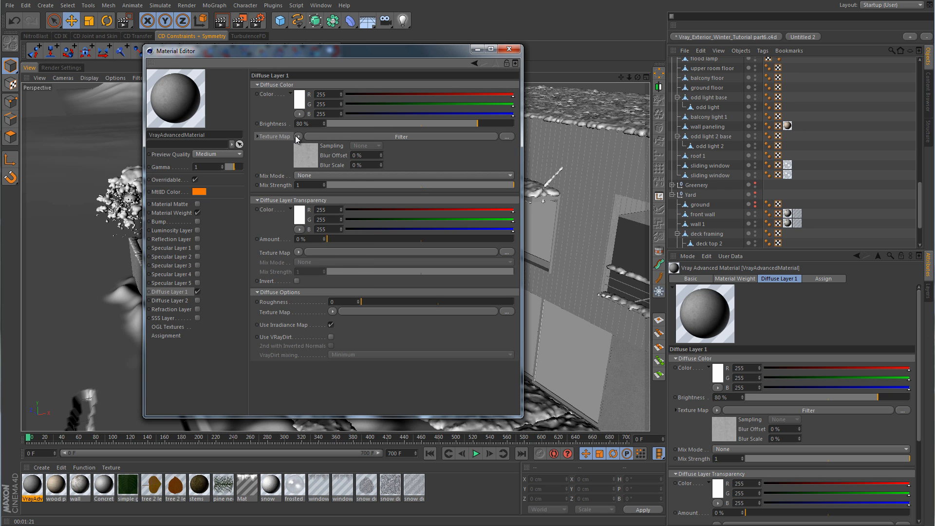
Enable Specular Layer 1 and turn off its Trace Reflections option
left_click(197, 248)
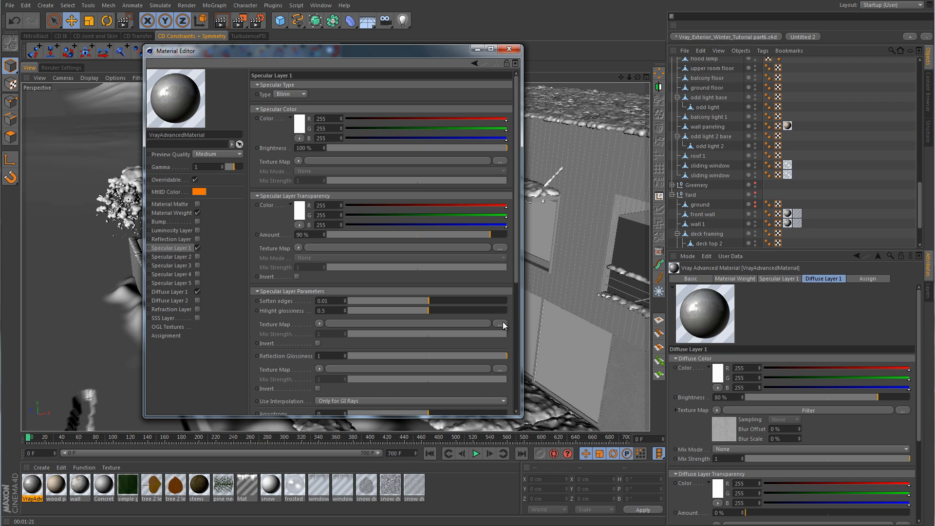
left_click_drag(514, 268, 489, 397)
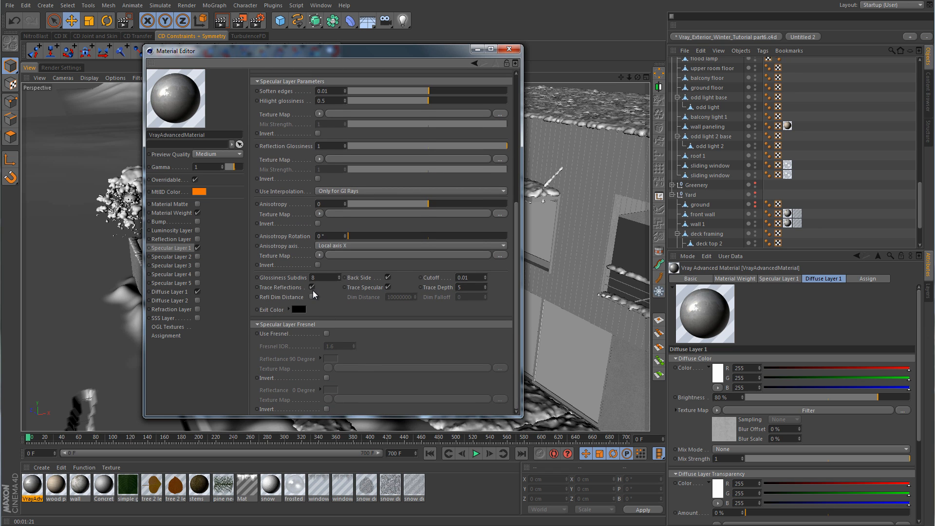
scroll(403, 244, "up", 5)
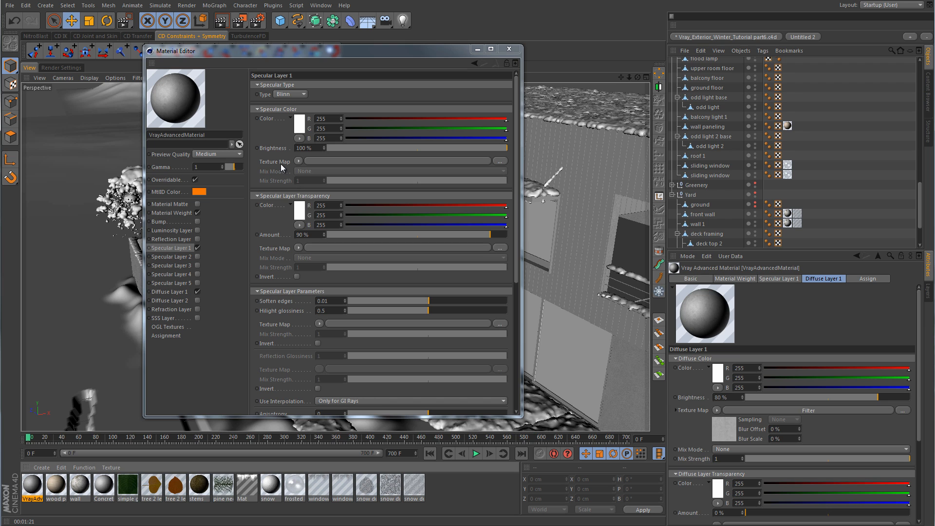
Paste the copied Filter shader into the specular color's texture map, testing its mix strength at 0 before restoring it to 1
left_click(298, 161)
left_click(303, 196)
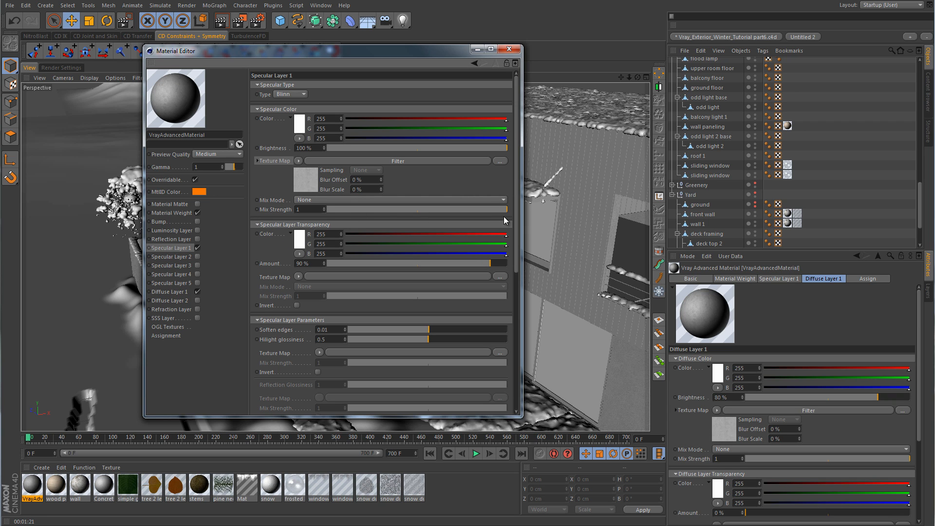
left_click_drag(506, 209, 392, 210)
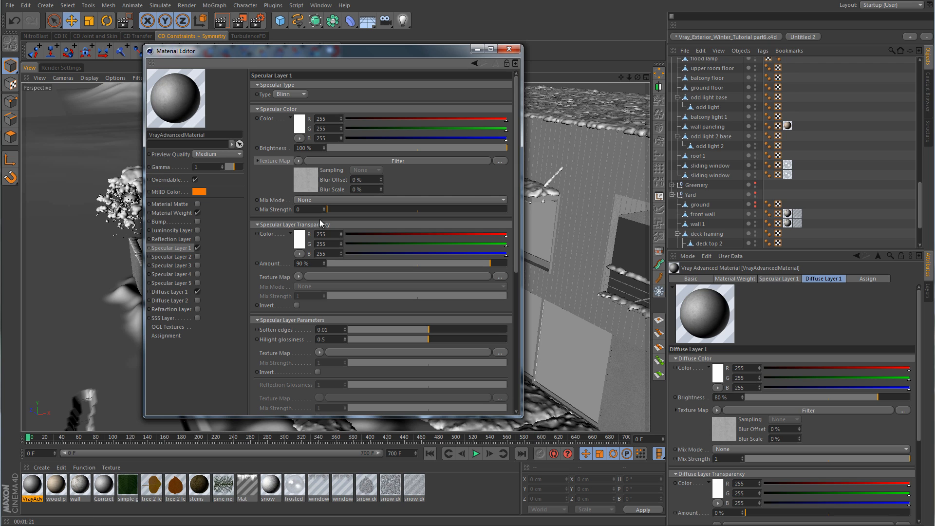
left_click_drag(331, 210, 527, 209)
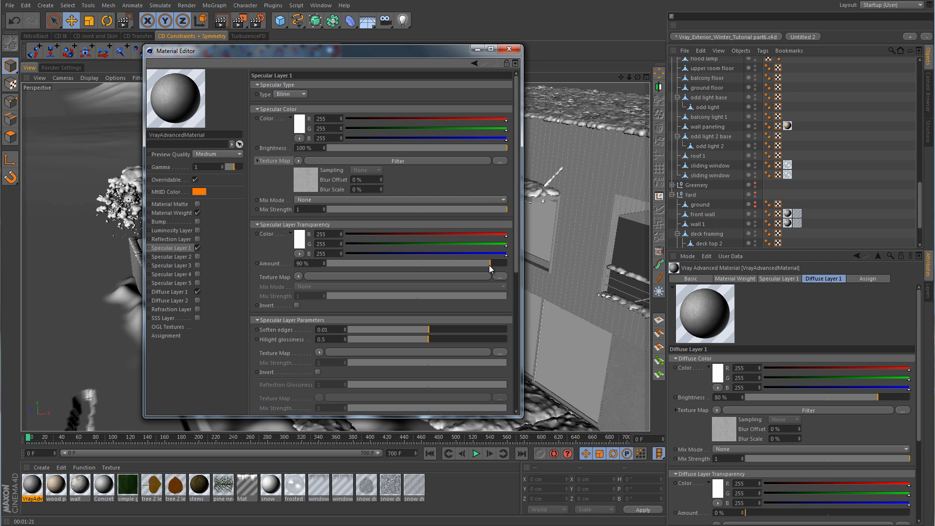
Set the specular layer's transparency amount to 85% and compare the texture's mix strength at 0 and 1, leaving it at 1
left_click_drag(489, 263, 445, 264)
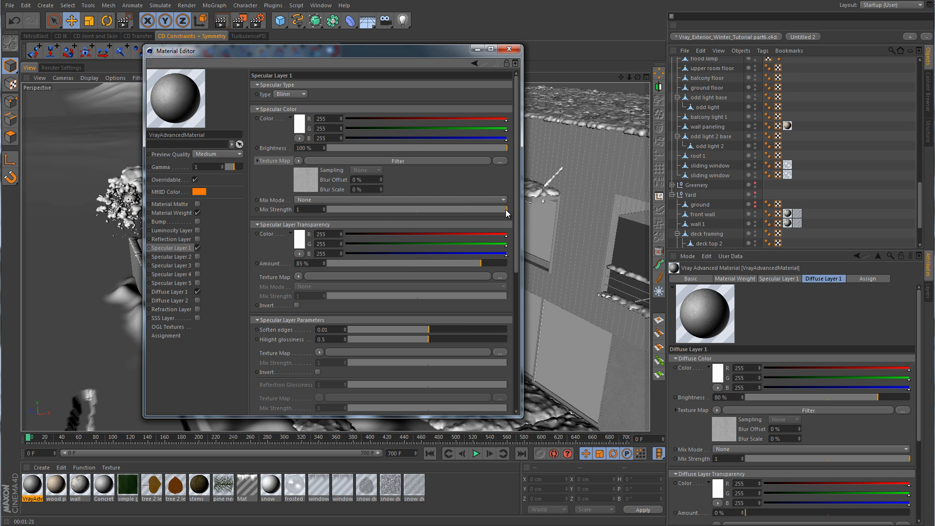
left_click_drag(501, 209, 325, 210)
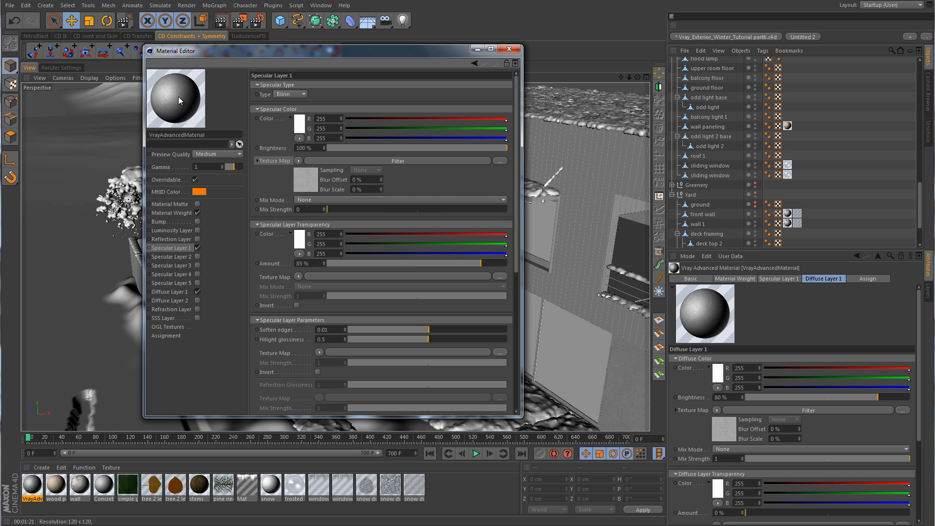
left_click_drag(330, 209, 511, 212)
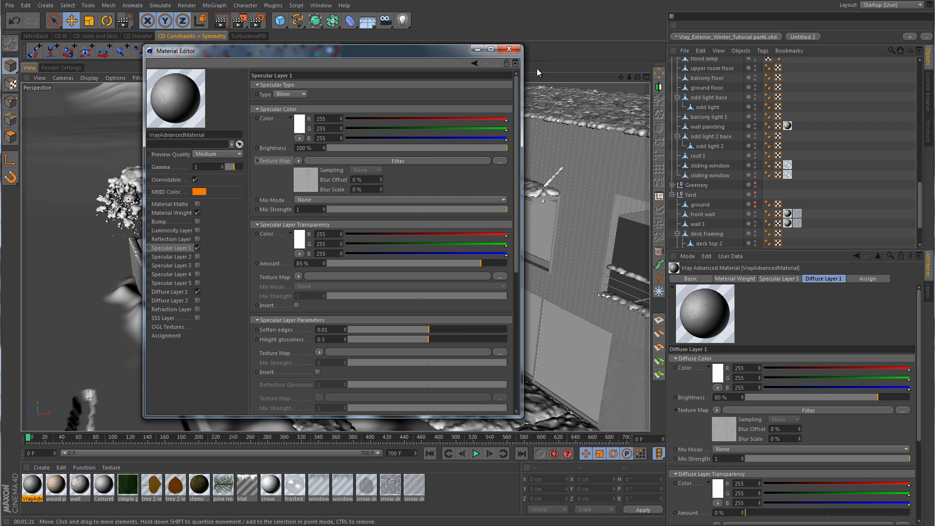
Rename the new material as "concrete wall"
left_click_drag(218, 135, 117, 145)
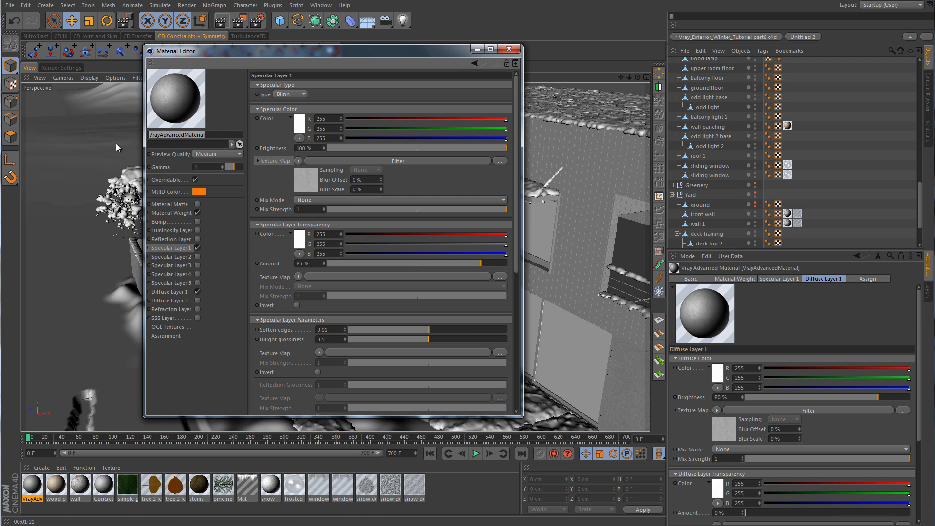
type("concrete wall")
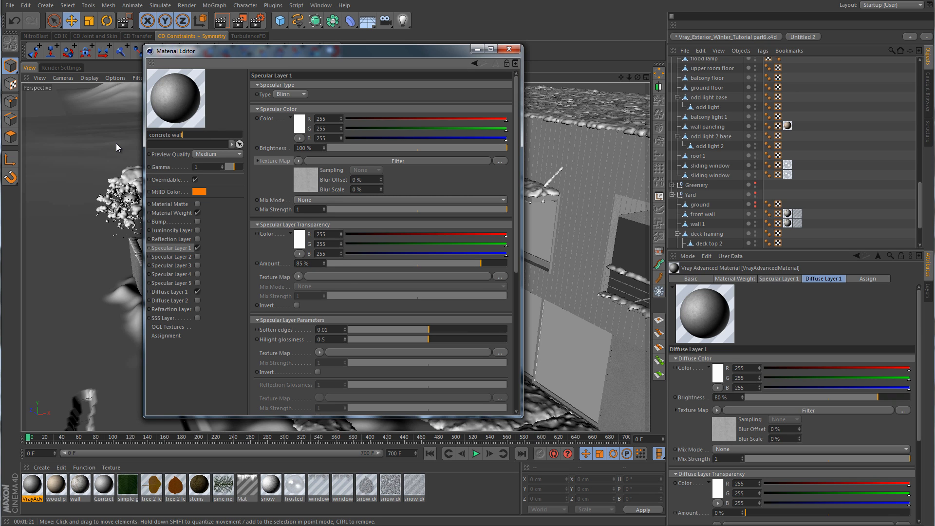
Apply the "concrete wall" material to the upper paneling object
key("Return")
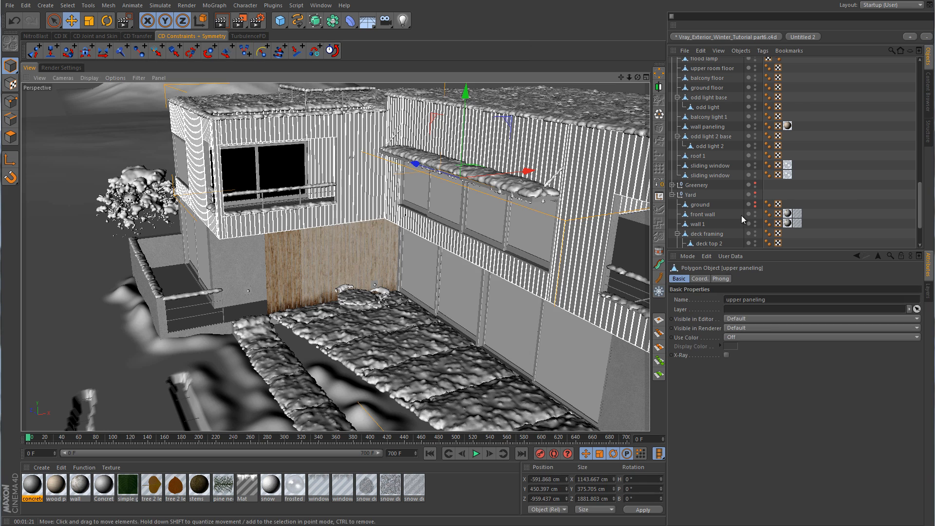
left_click(851, 189)
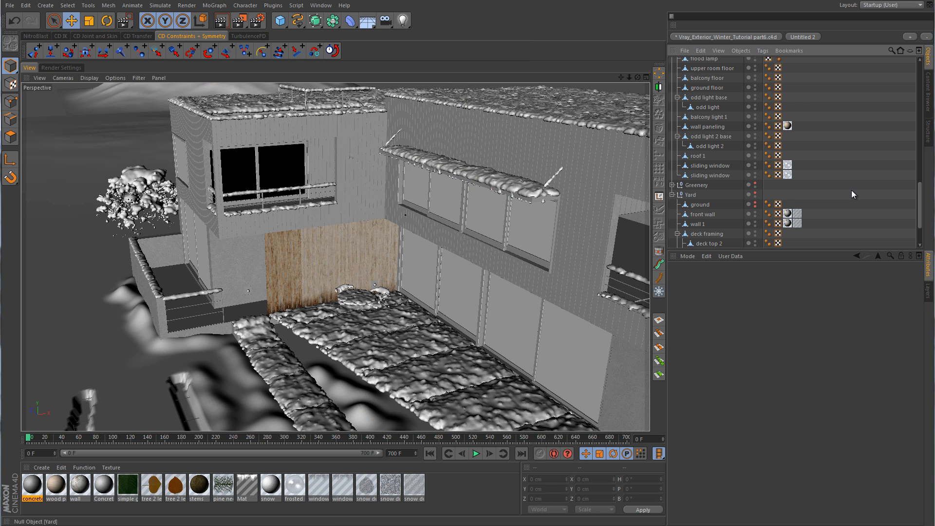
left_click(584, 163)
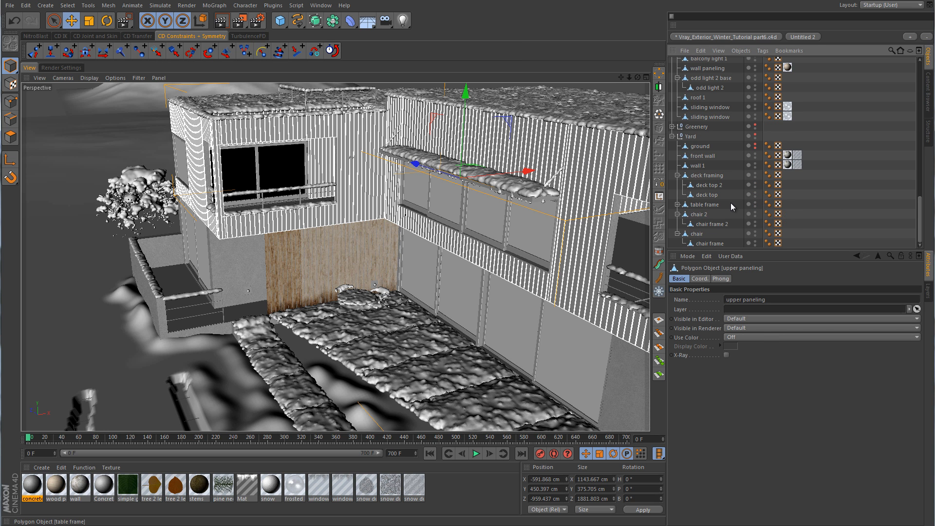
left_click(671, 194)
scroll(716, 193, "up", 10)
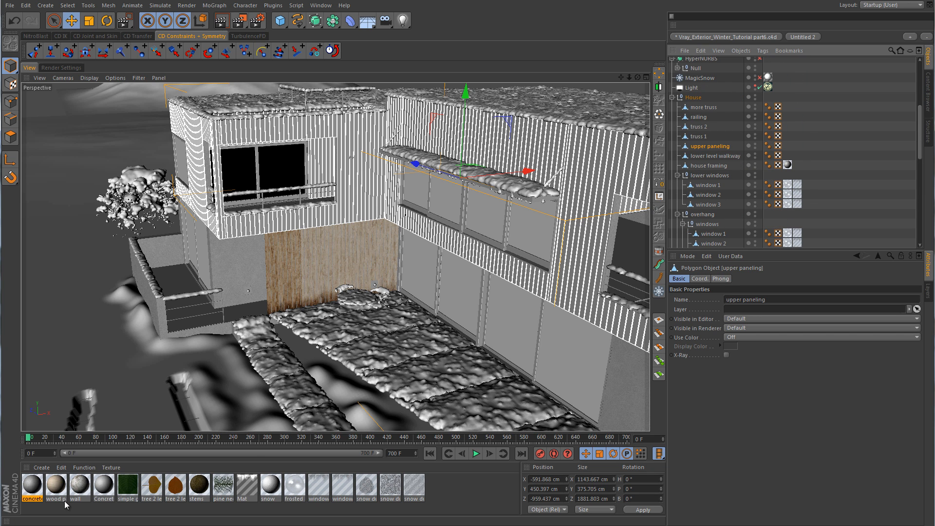
left_click_drag(32, 487, 719, 147)
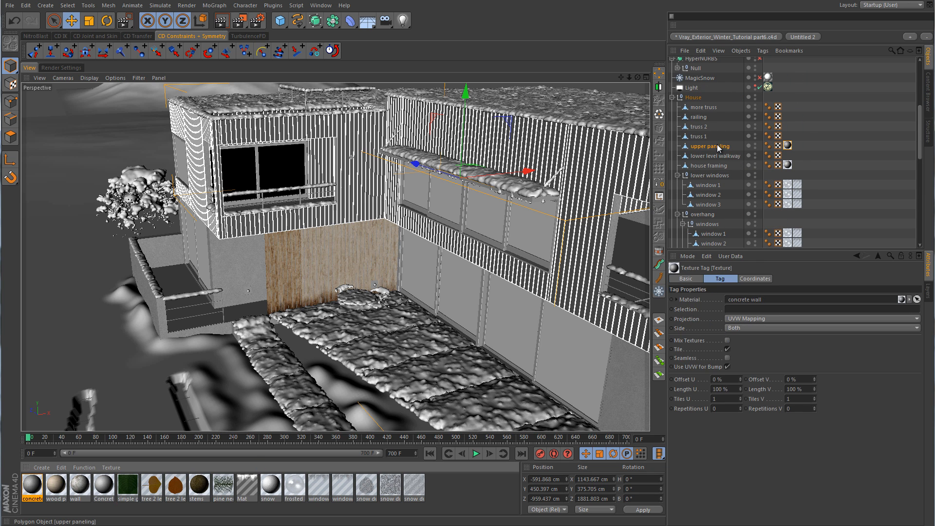
left_click(849, 148)
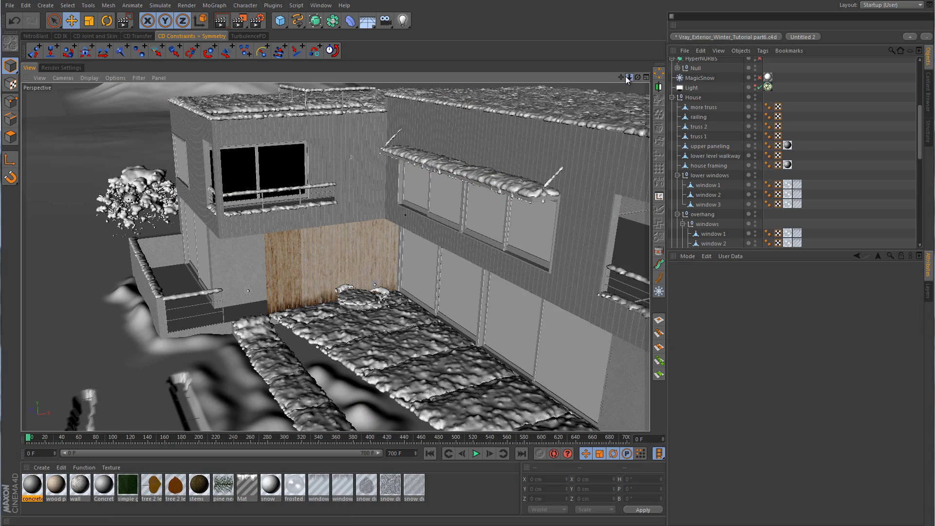
Set the projection of the upper paneling's concrete wall texture to Cubic
left_click_drag(627, 77, 577, 155)
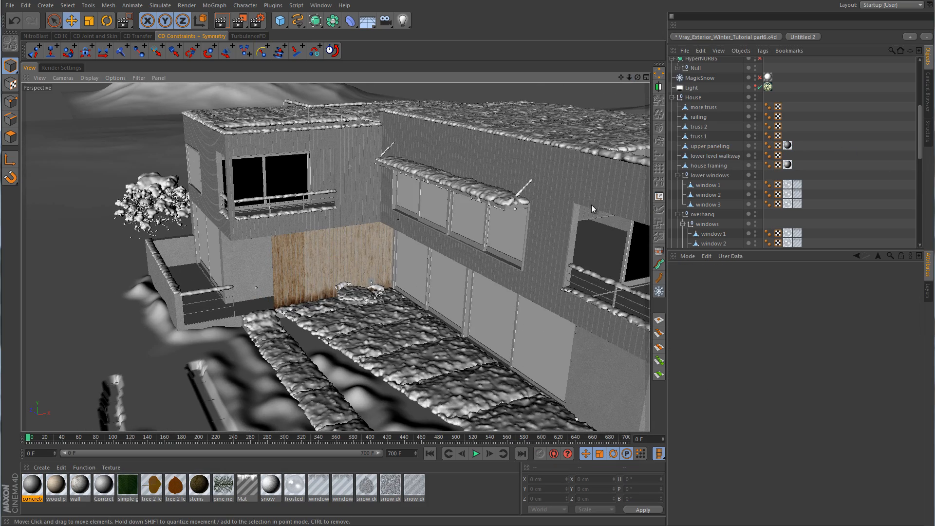
left_click_drag(591, 205, 382, 240, "alt")
scroll(408, 247, "up", 10)
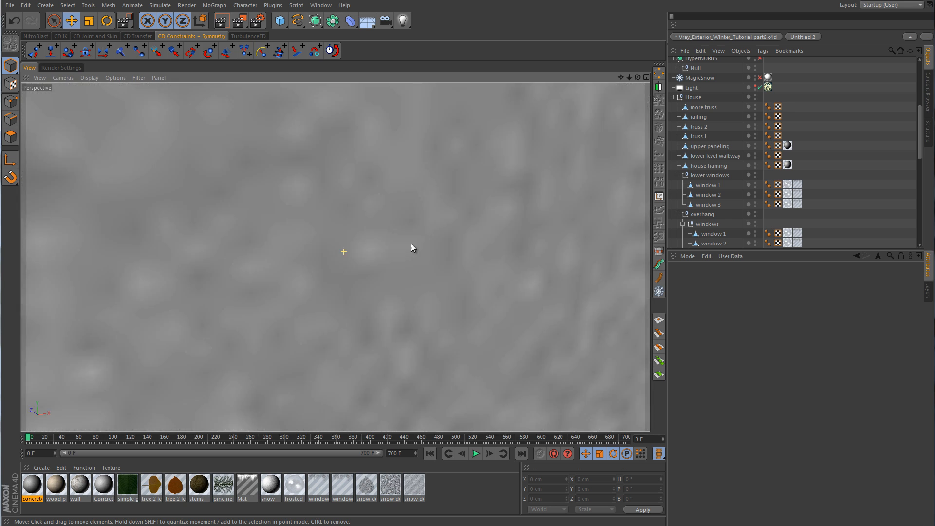
scroll(411, 243, "down", 4)
scroll(400, 251, "down", 5)
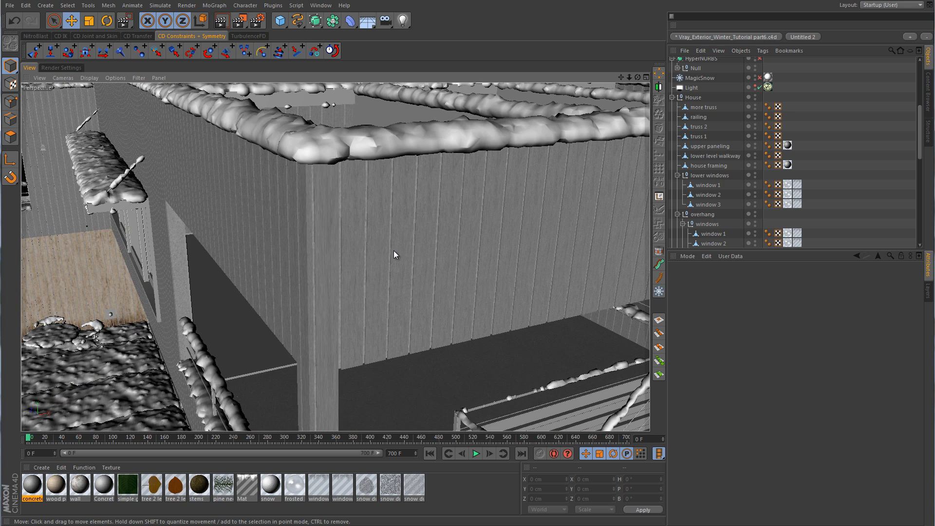
left_click(721, 147)
left_click(778, 145)
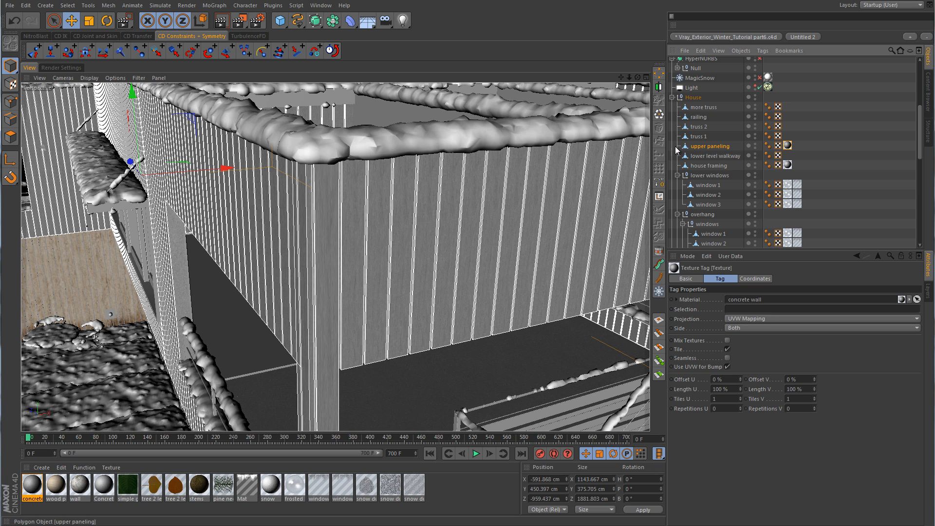
left_click(750, 317)
left_click(746, 356)
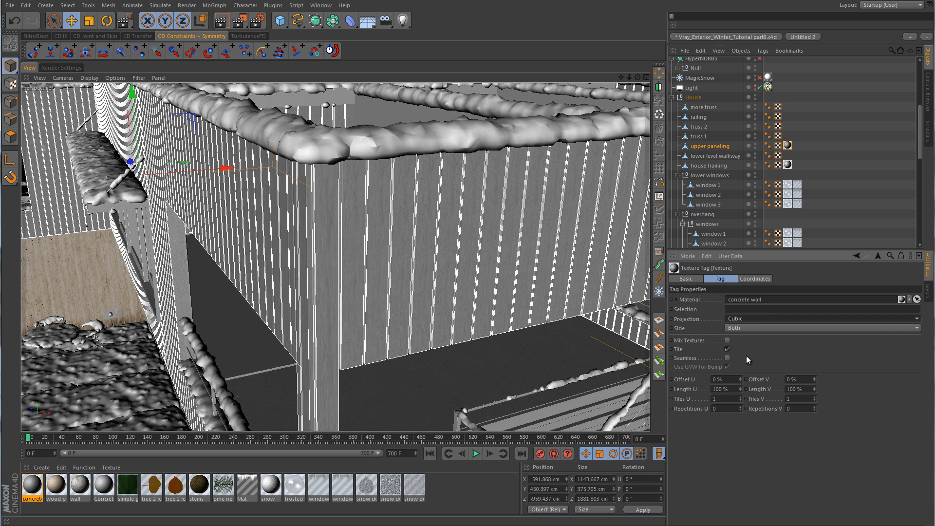
Scale up the cubic texture projection on the upper paneling in Texture mode, and return to Model mode with the Move tool
left_click(7, 84)
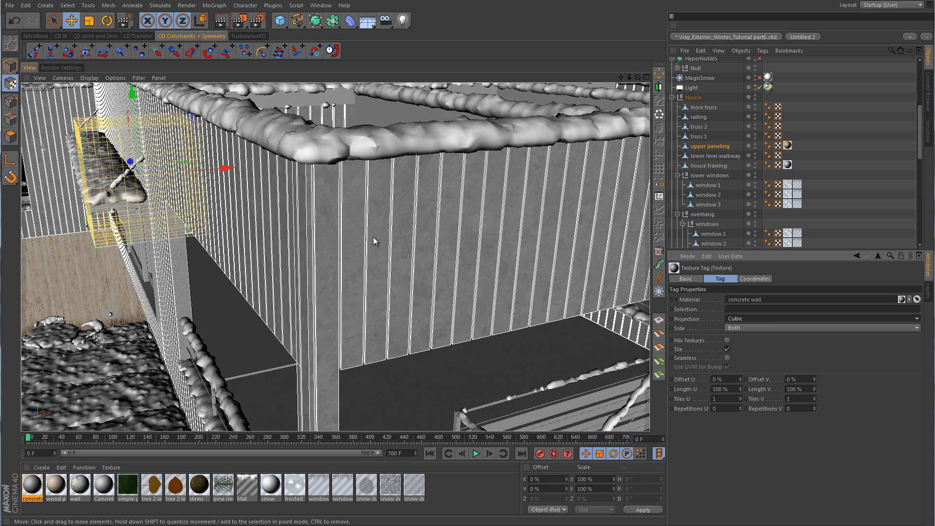
right_click_drag(458, 237, 387, 258, "alt")
left_click_drag(387, 260, 317, 194, "alt")
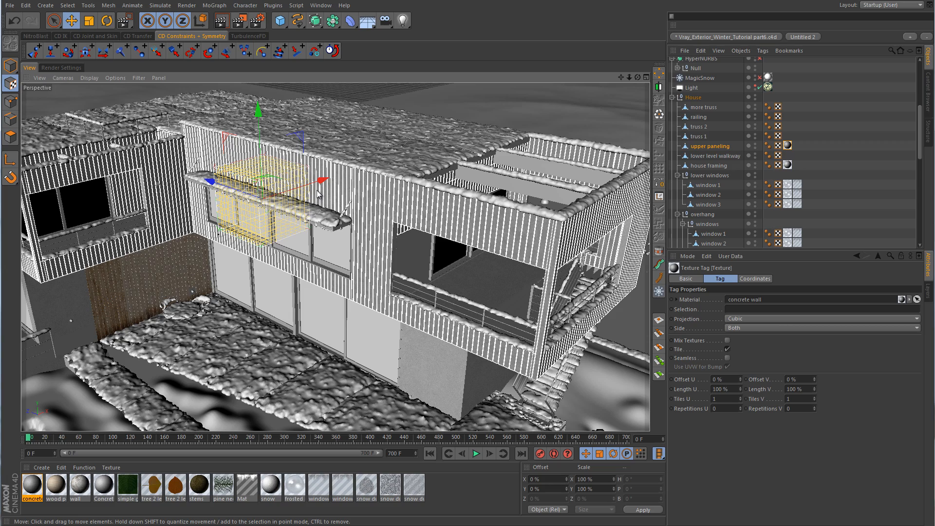
key("t")
left_click_drag(381, 224, 492, 189, "alt")
left_click_drag(347, 172, 468, 272)
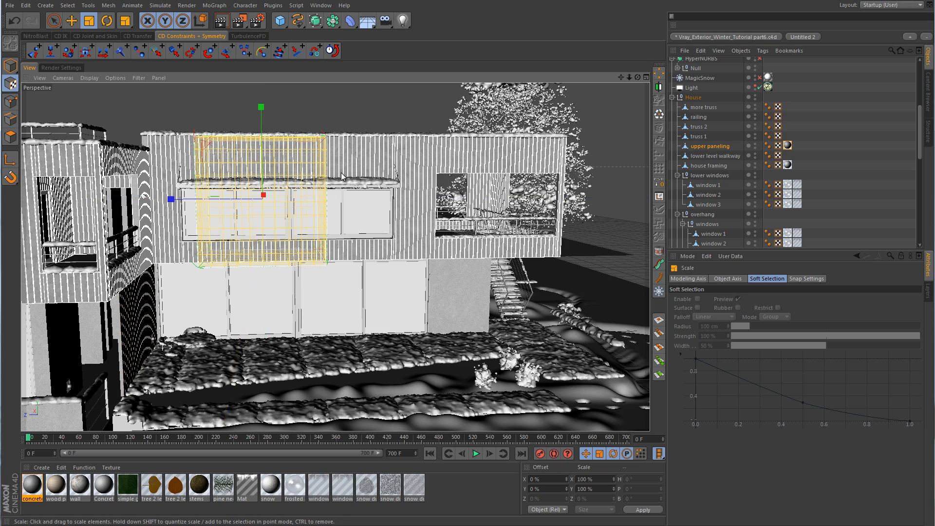
left_click_drag(450, 182, 87, 110, "alt")
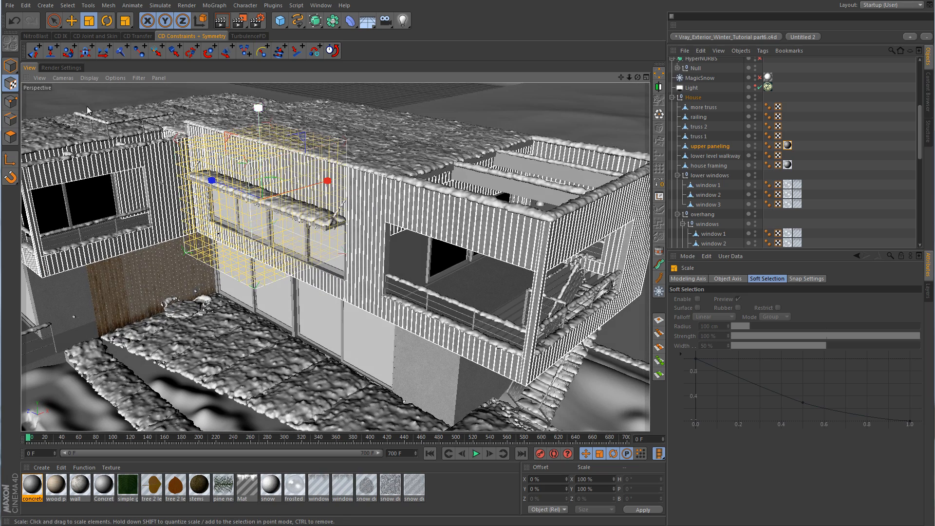
left_click(10, 66)
left_click(72, 22)
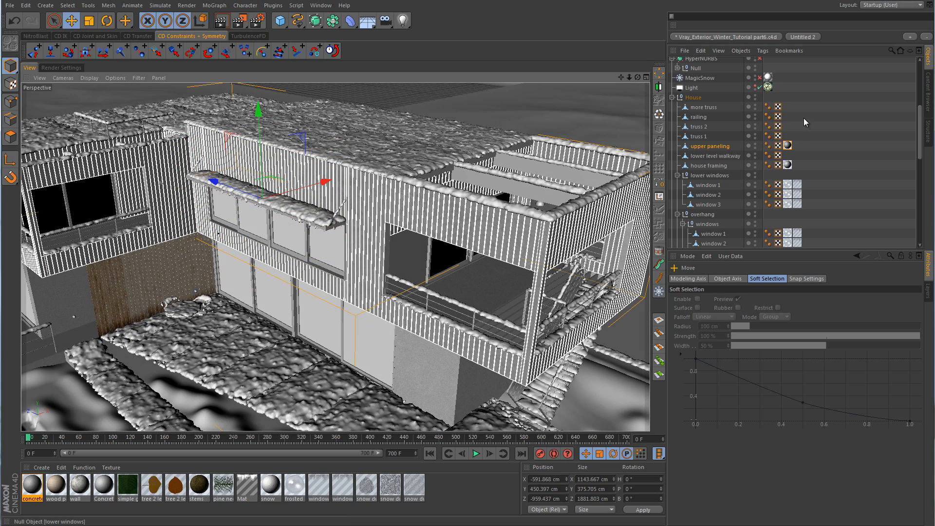
Look through the scene camera and render a region covering the upper paneling and lit windows to check the concrete
scroll(833, 130, "up", 5)
left_click(760, 180)
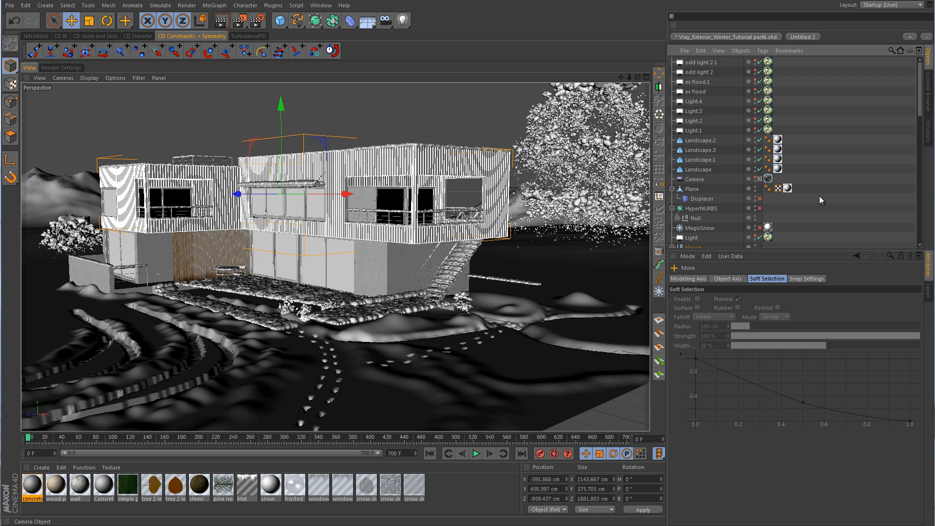
left_click(855, 186)
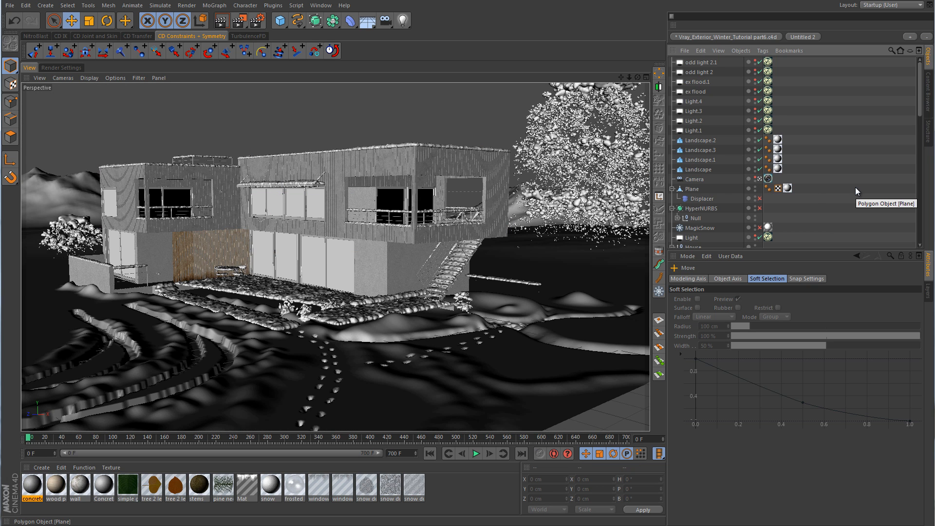
left_click_drag(239, 21, 274, 34)
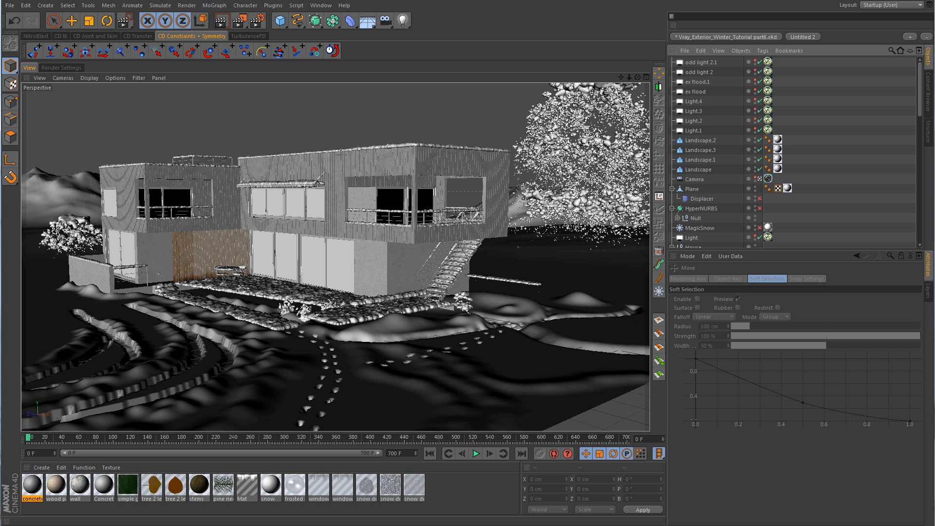
left_click_drag(275, 132, 431, 245)
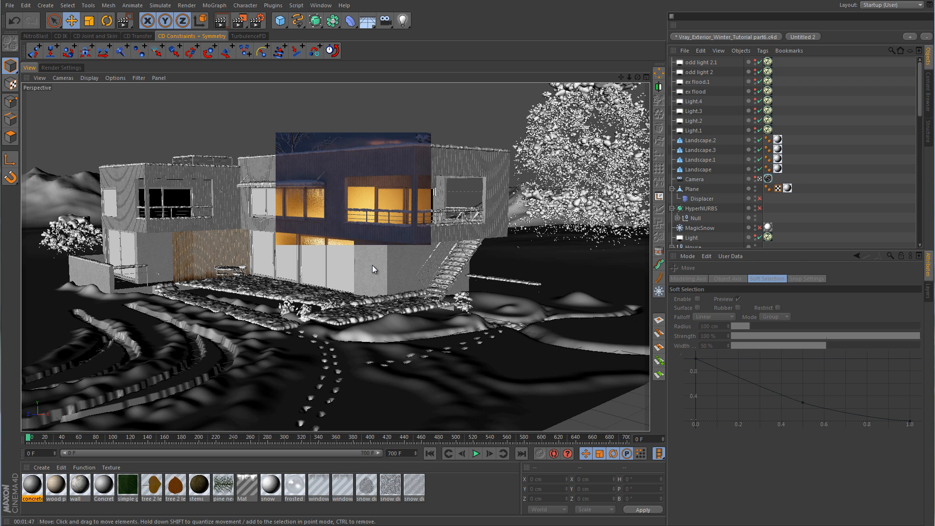
In the concrete wall's Diffuse Layer 1 Filter shader, set High Clip to 83% and Low Clip to 31%
double_click(36, 493)
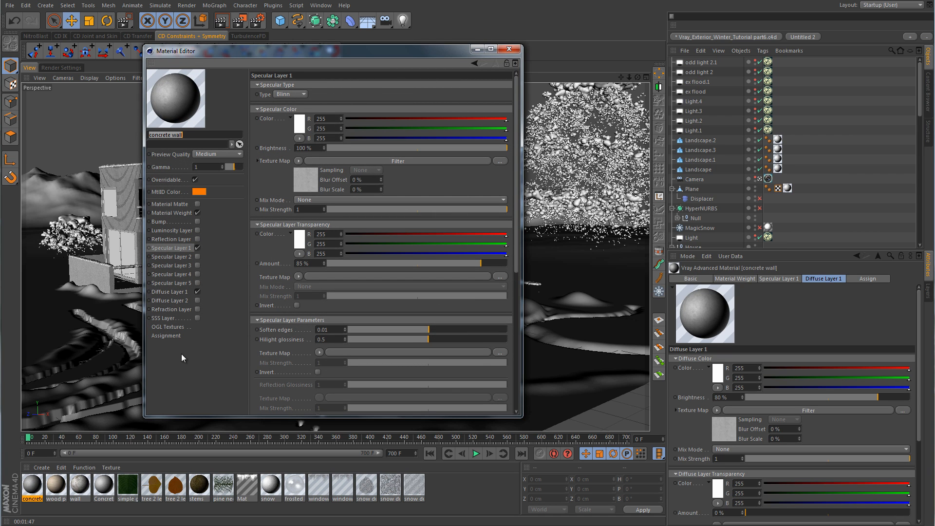
left_click(179, 291)
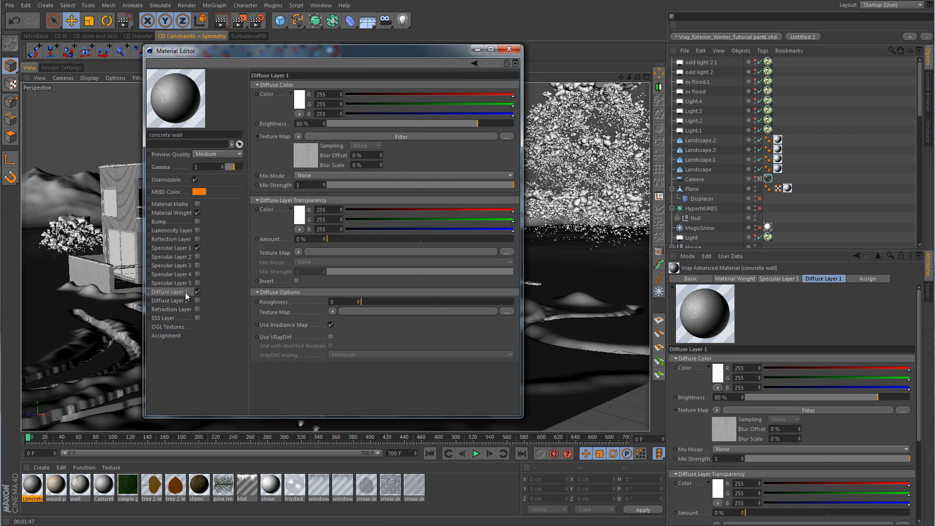
left_click(404, 136)
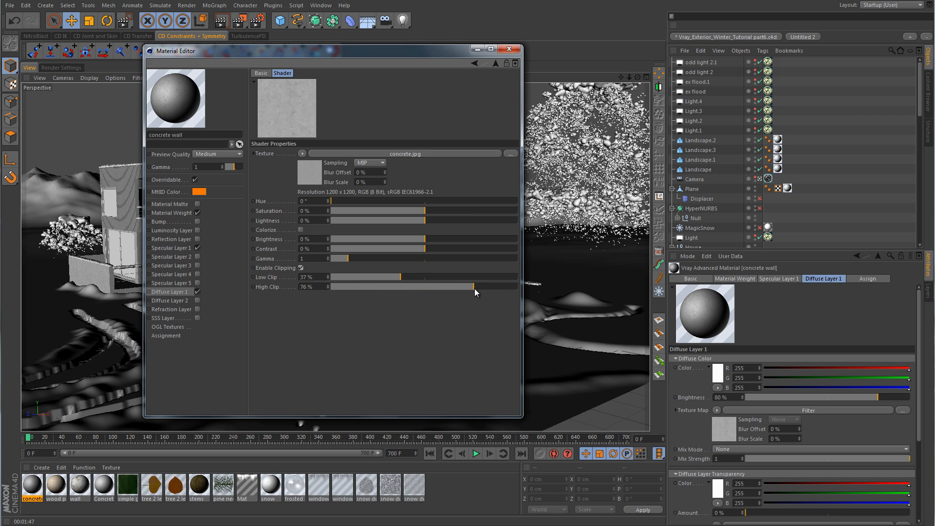
left_click_drag(475, 287, 488, 287)
left_click_drag(400, 277, 390, 277)
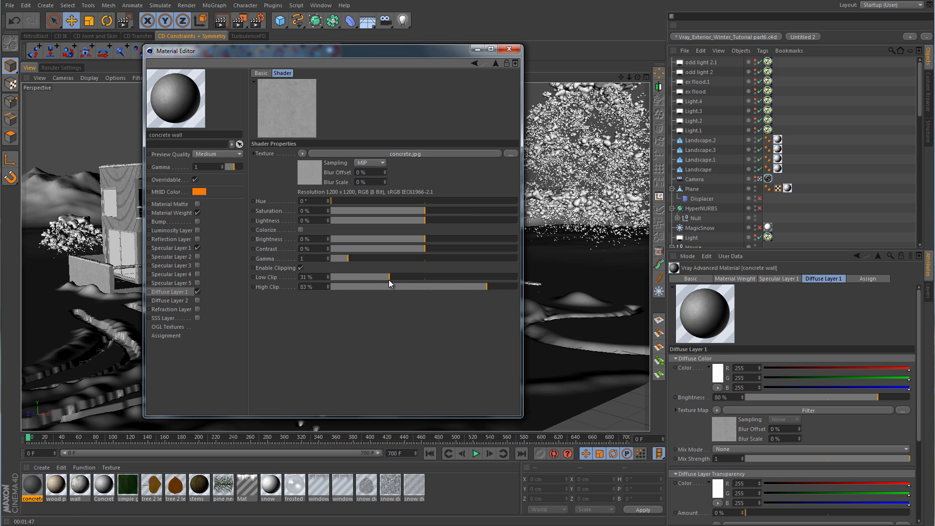
left_click(504, 47)
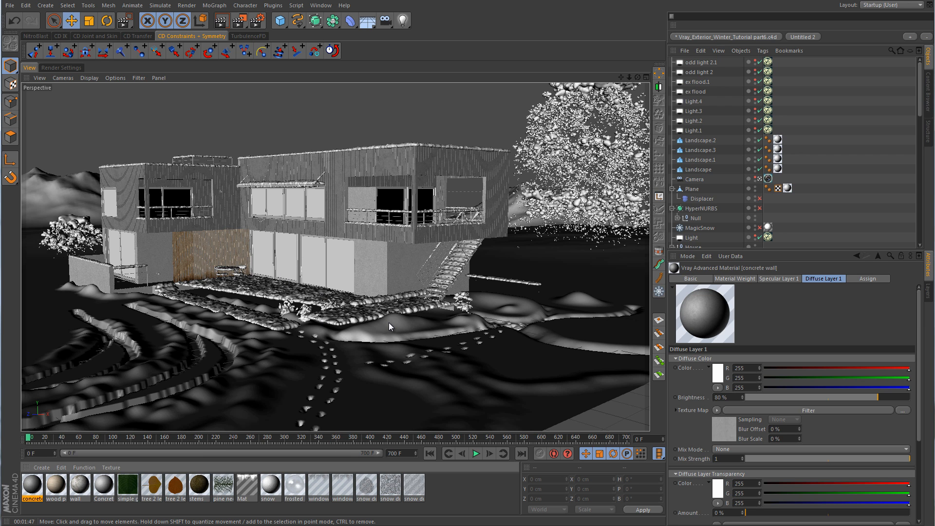
Leave the camera view and create a new VrayAdvancedMaterial
left_click(759, 179)
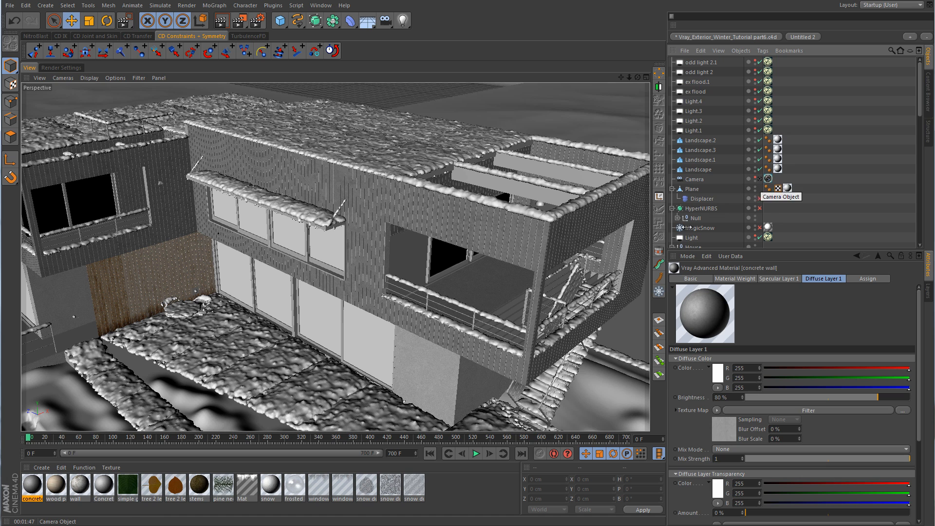
left_click(45, 467)
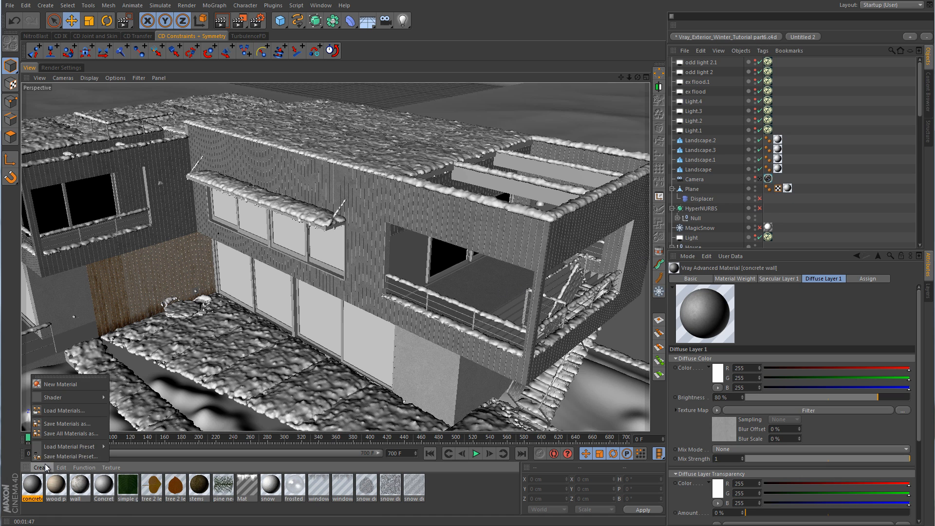
mouse_move(76, 396)
mouse_move(146, 397)
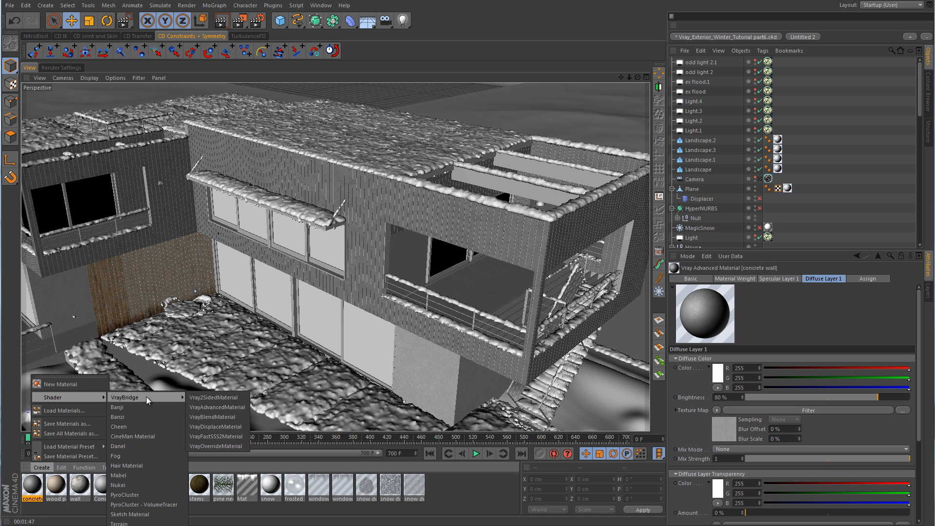
left_click(215, 407)
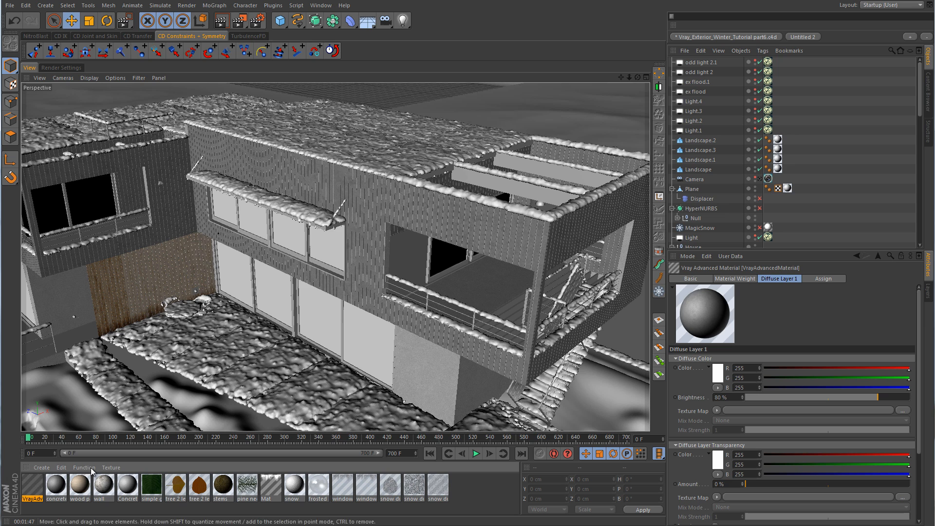
Set the new material's Diffuse Layer 1 color to gray with RGB 163, 163, 163
double_click(41, 485)
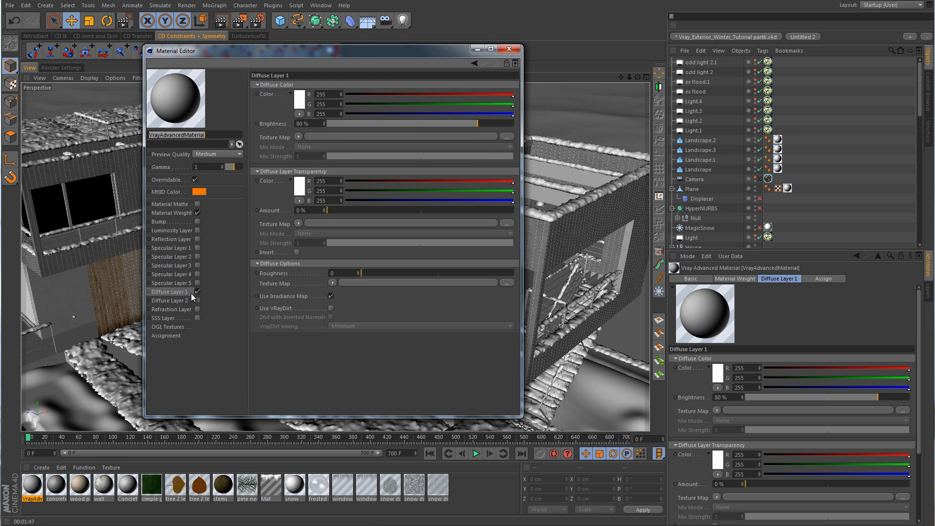
left_click(298, 96)
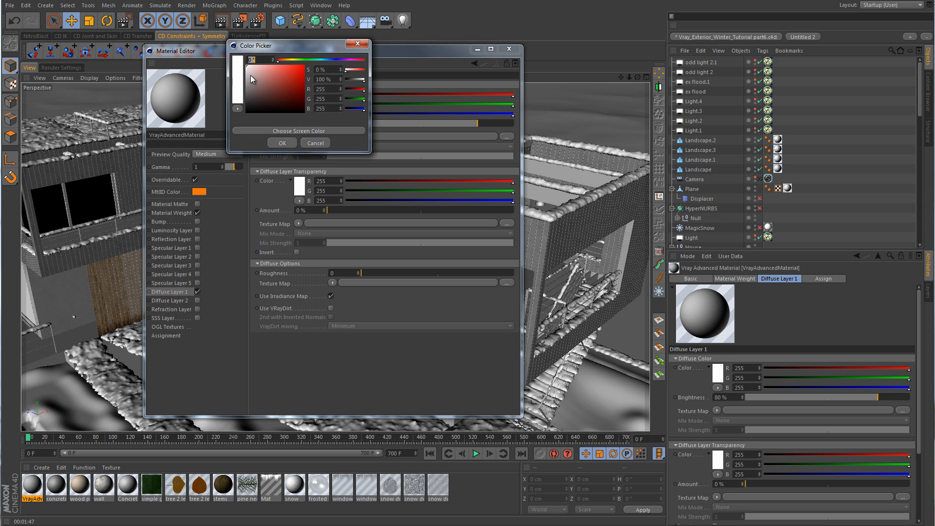
left_click(288, 141)
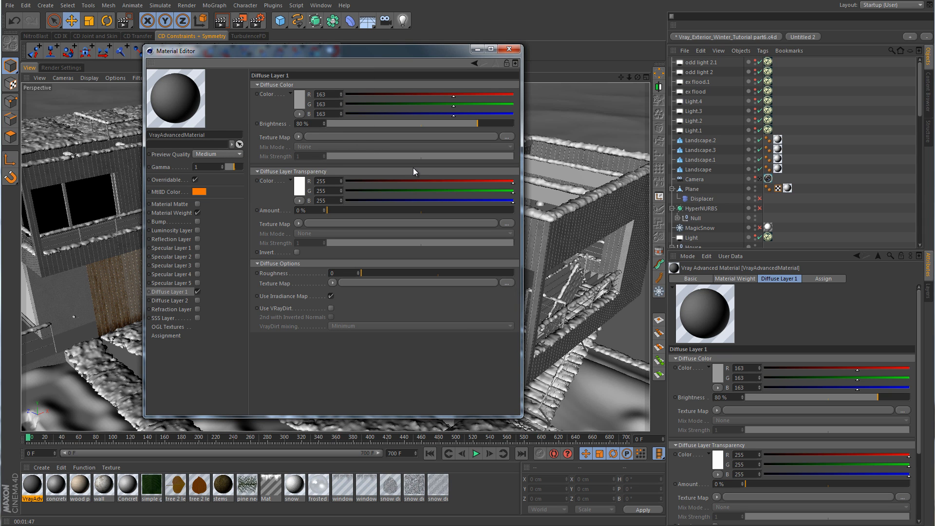
Enable Specular Layer 1 on the gray material and set its highlight glossiness to 0.8
left_click(198, 248)
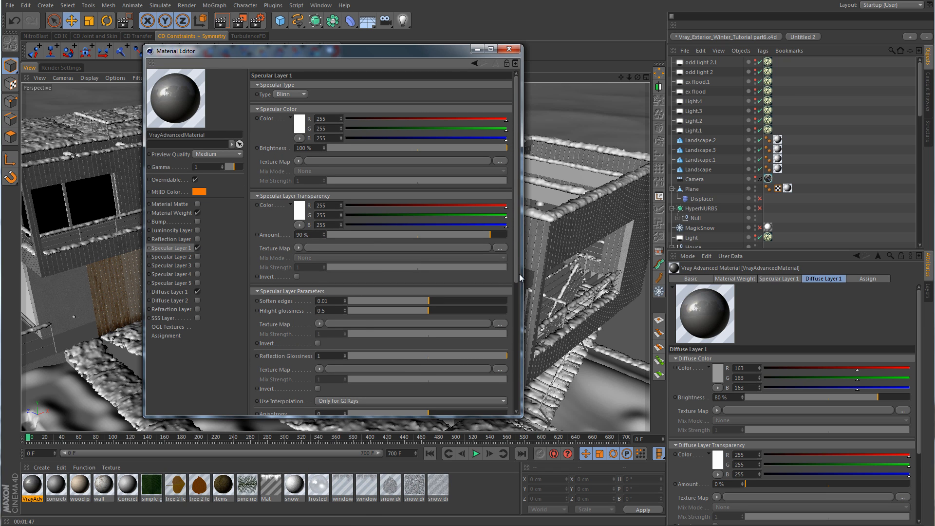
left_click_drag(517, 267, 522, 314)
scroll(418, 209, "down", 3)
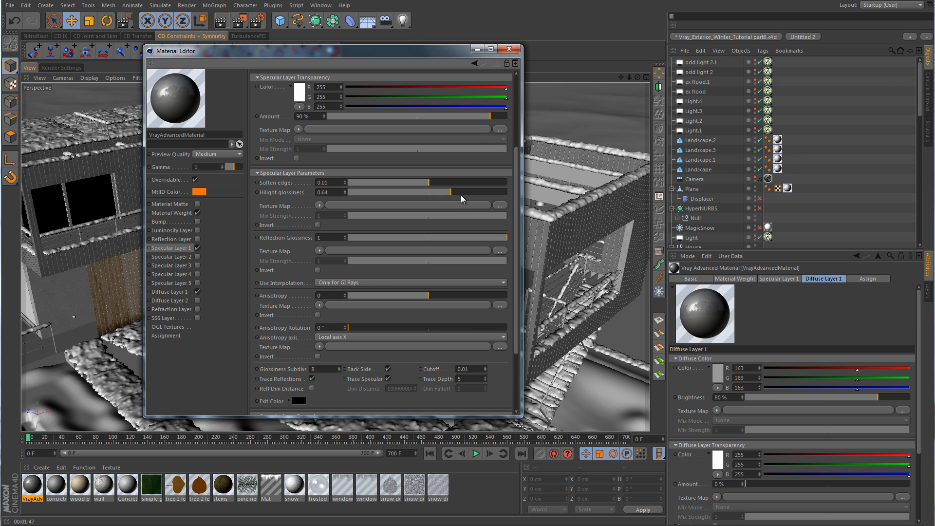
left_click_drag(470, 195, 476, 193)
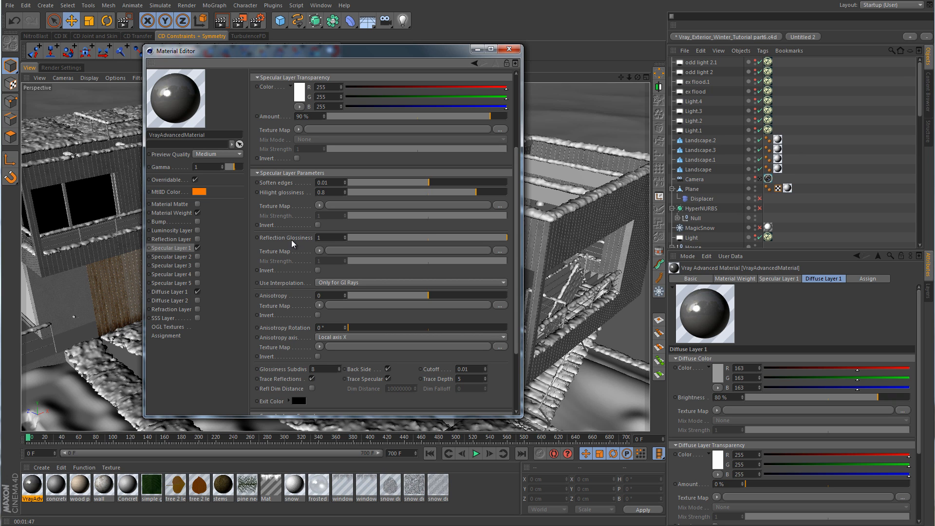
In Specular Layer 1, set the reflection glossiness to 0.8 and the specular transparency amount to 60%
left_click_drag(506, 241, 467, 240)
left_click_drag(470, 240, 475, 240)
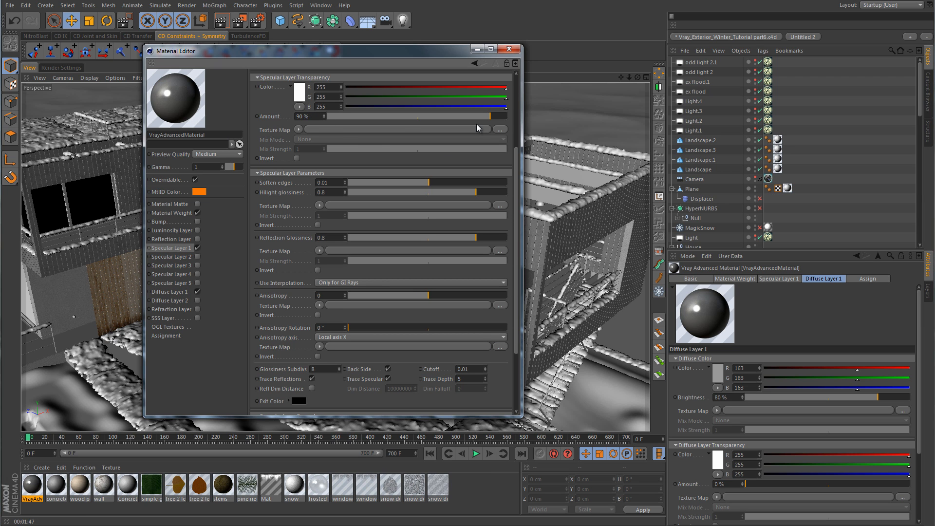
left_click_drag(491, 122, 435, 122)
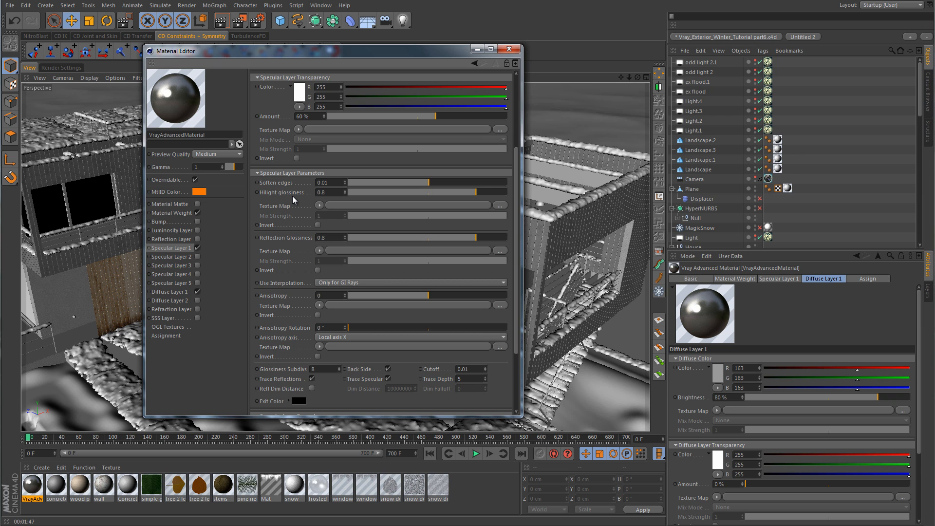
Set Specular Layer 1's highlight glossiness to 0.9
left_click_drag(476, 192, 500, 192)
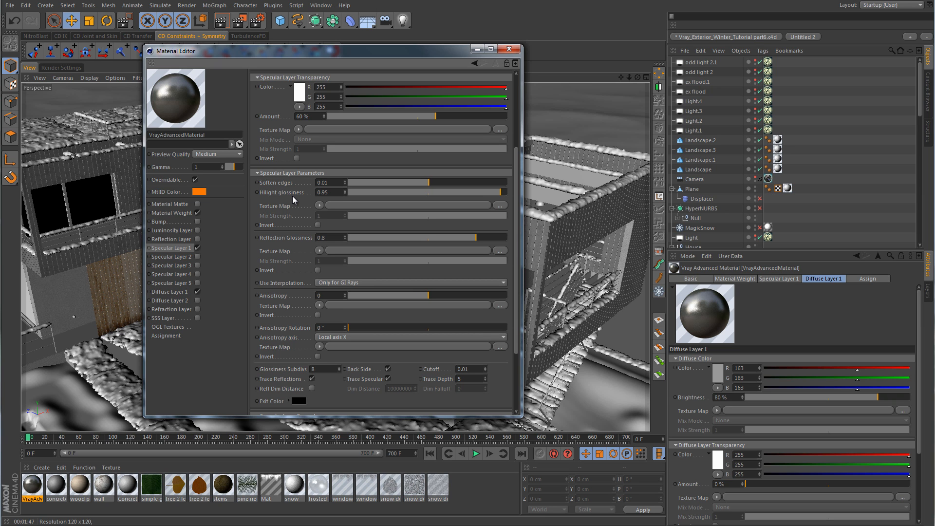
scroll(292, 196, "down", 1)
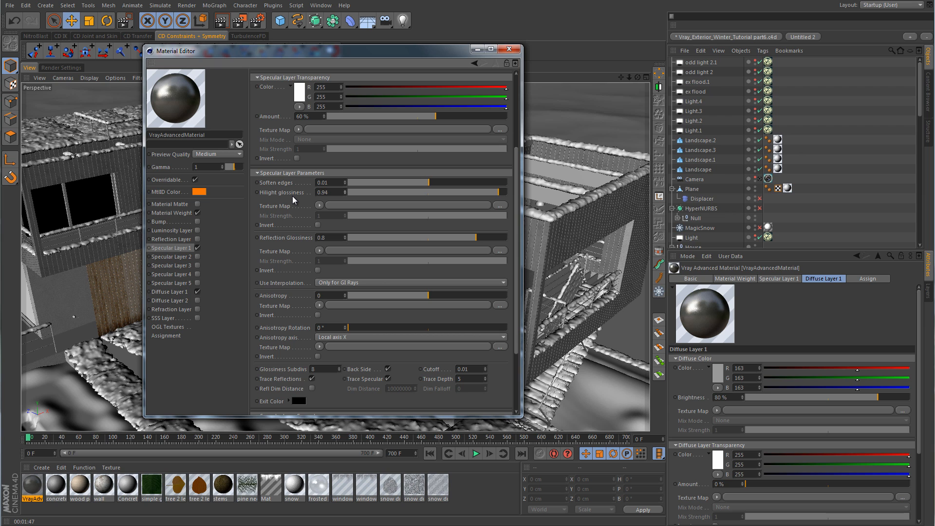
scroll(292, 196, "down", 1)
scroll(292, 196, "down", 1)
scroll(292, 195, "down", 1)
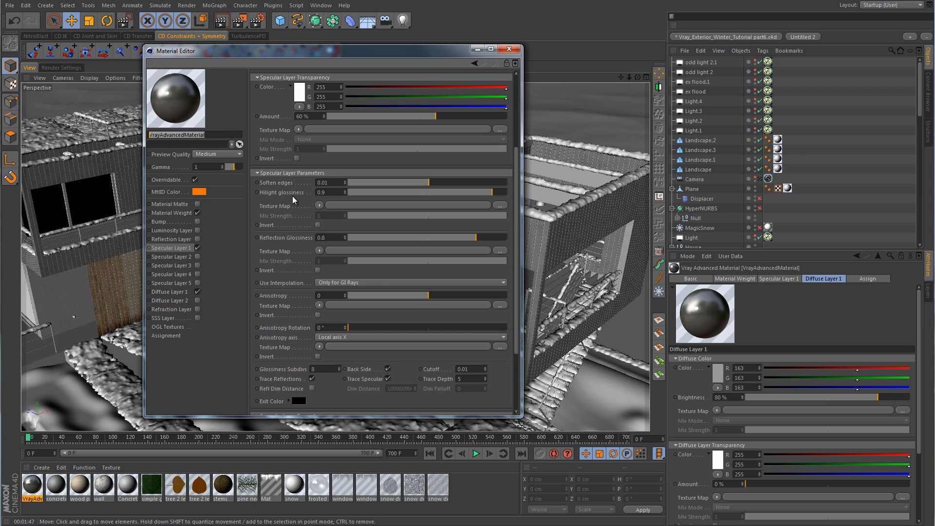
Rename the gray material "diffused metal" and close the Material Editor
key("BackSpace")
type("diffused metal")
key("Return")
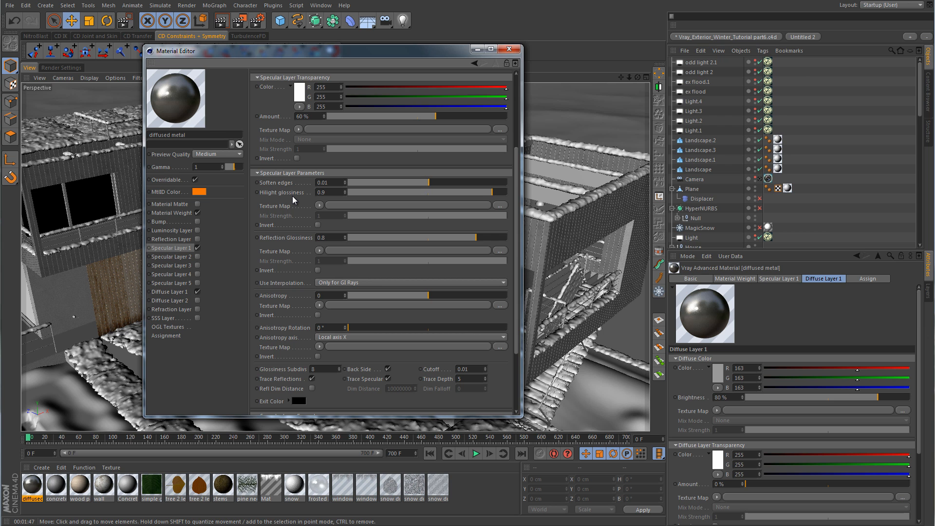
left_click(509, 49)
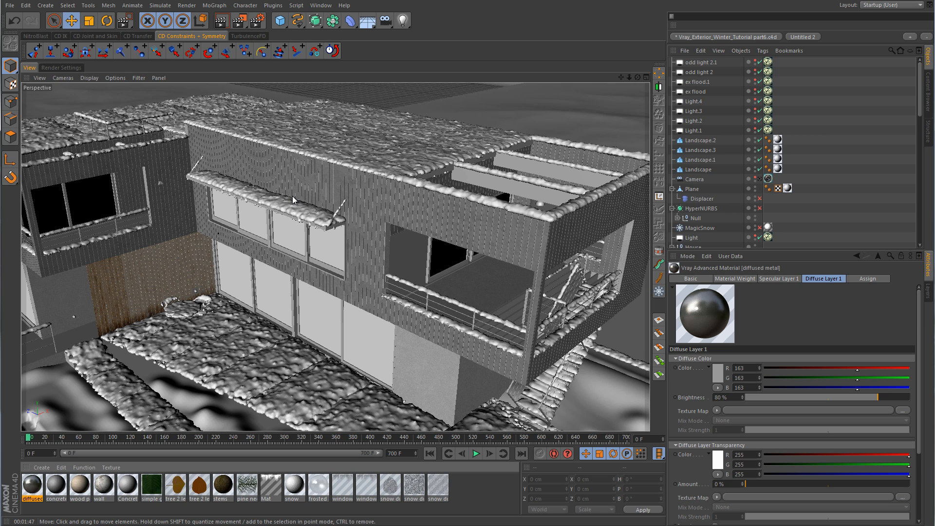
Select the window framing and the first object in the framing group, and examine where they sit on the house
left_click(293, 198)
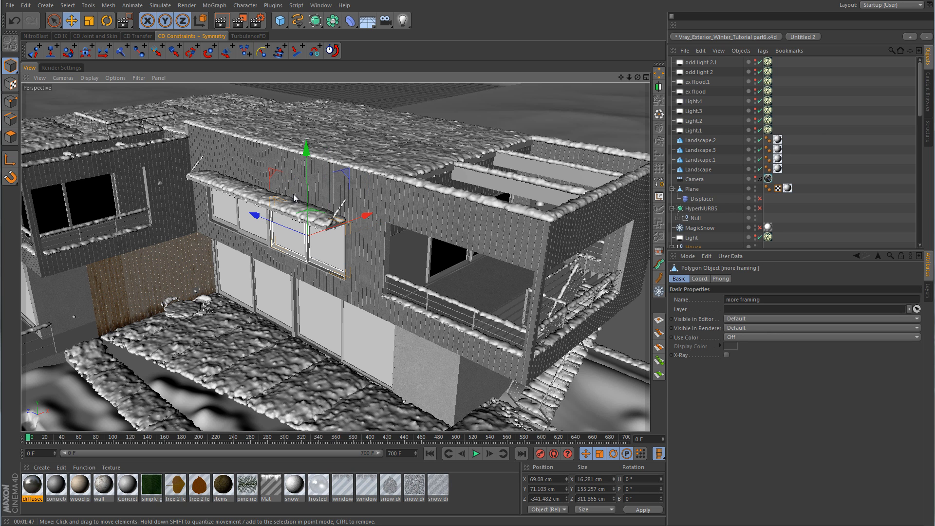
left_click(500, 194)
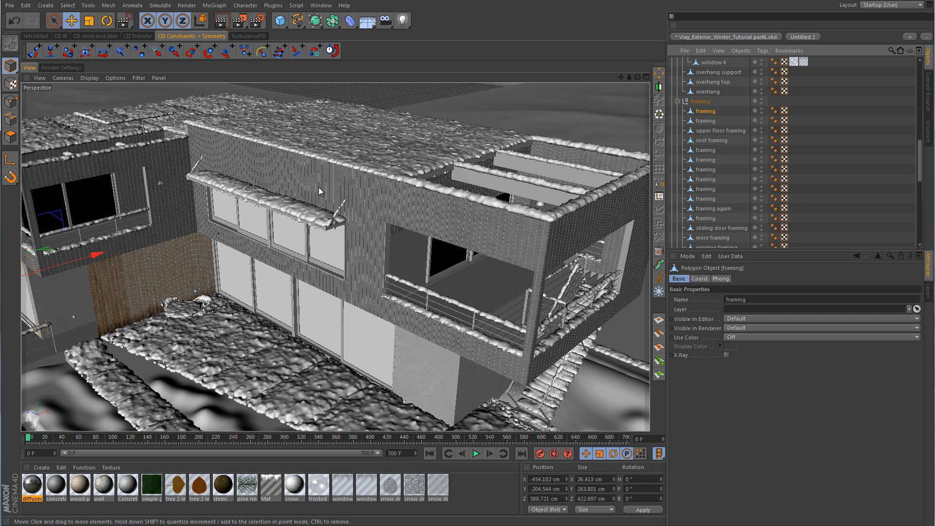
scroll(169, 91, "down", 4)
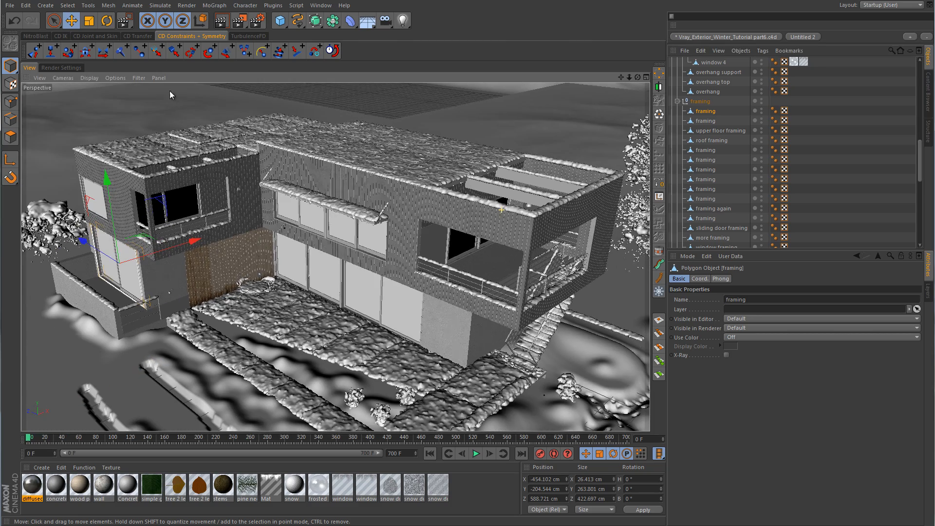
right_click_drag(169, 91, 168, 93, "alt")
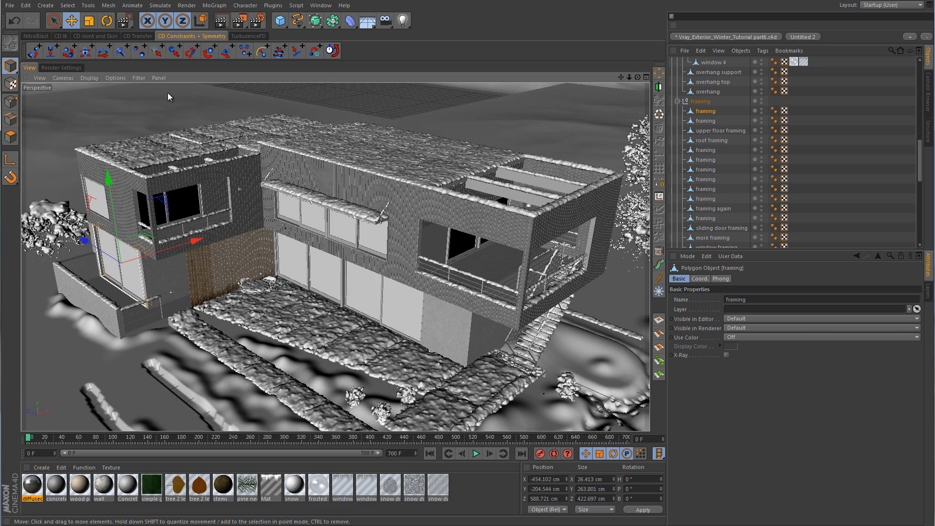
middle_click_drag(336, 214, 505, 188, "alt")
scroll(498, 194, "up", 8)
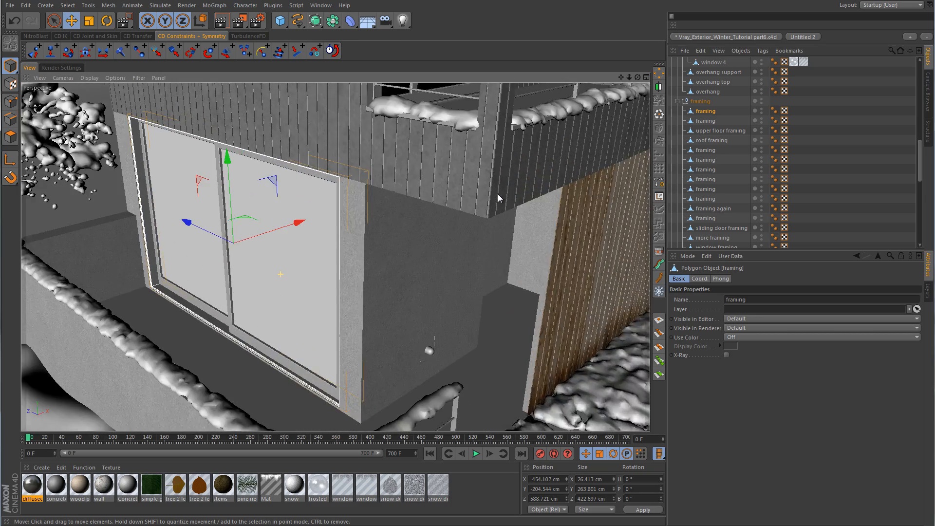
right_click_drag(498, 194, 254, 164, "alt")
middle_click_drag(409, 92, 166, 95, "alt")
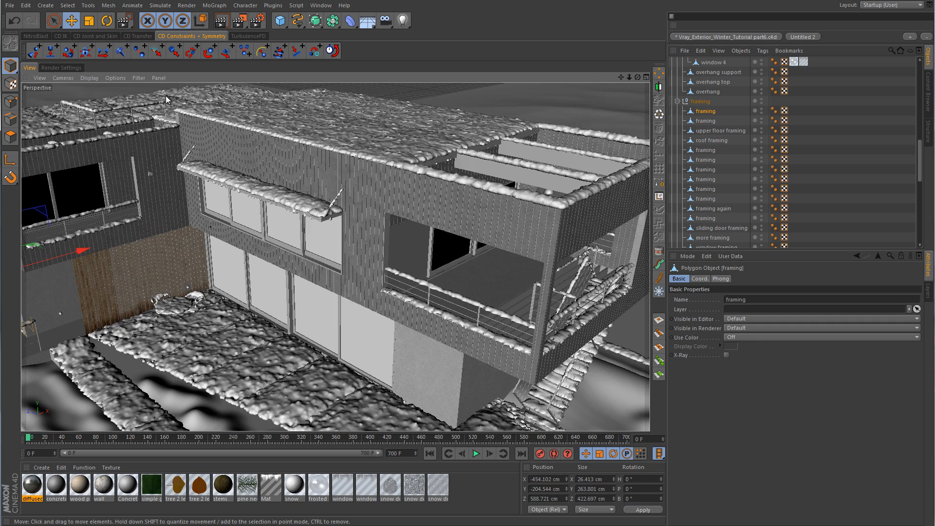
Check the second framing object, and move the upper floor framing object out of the framing group
left_click(705, 121)
right_click_drag(432, 203, 368, 199, "alt")
left_click(720, 131)
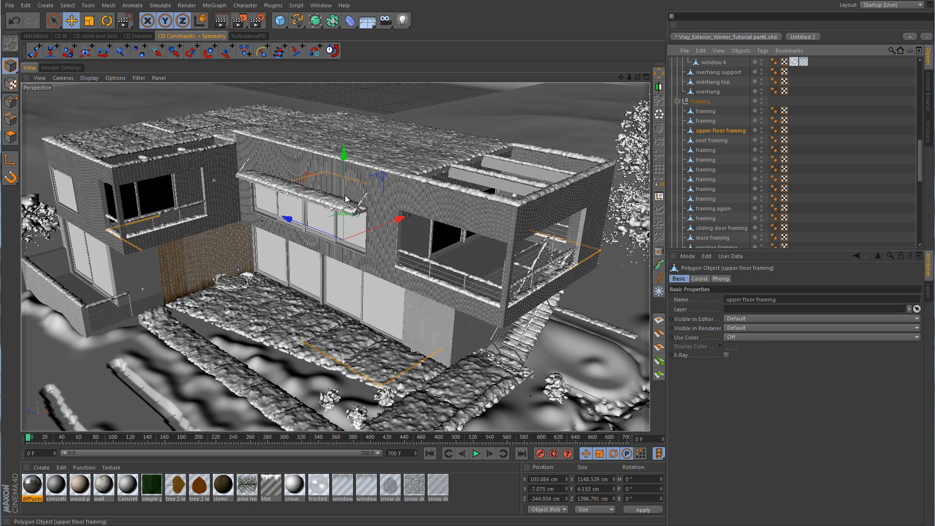
key("shift+g")
right_click_drag(345, 195, 100, 136, "alt")
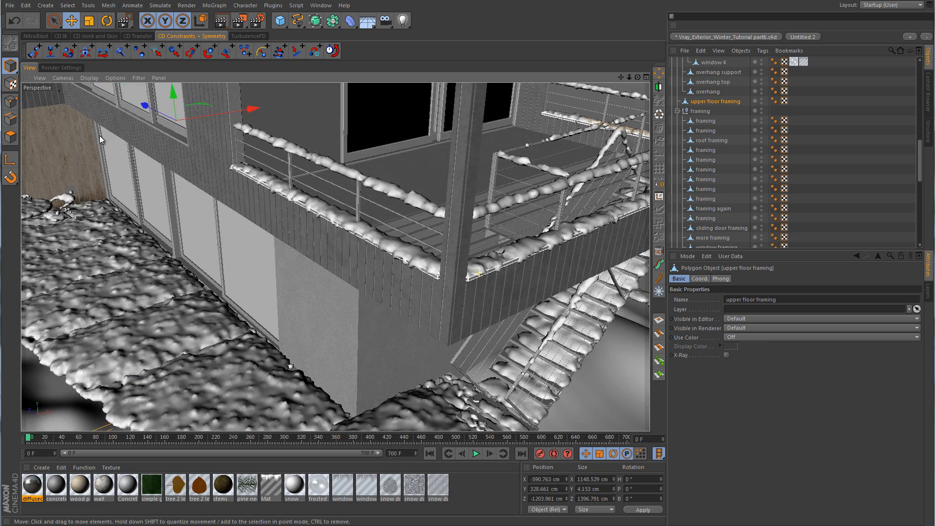
Examine the roof framing around the house and move it out of the framing group
left_click_drag(100, 135, 100, 135, "alt")
right_click_drag(100, 135, 100, 135, "alt")
left_click_drag(99, 135, 99, 135, "alt")
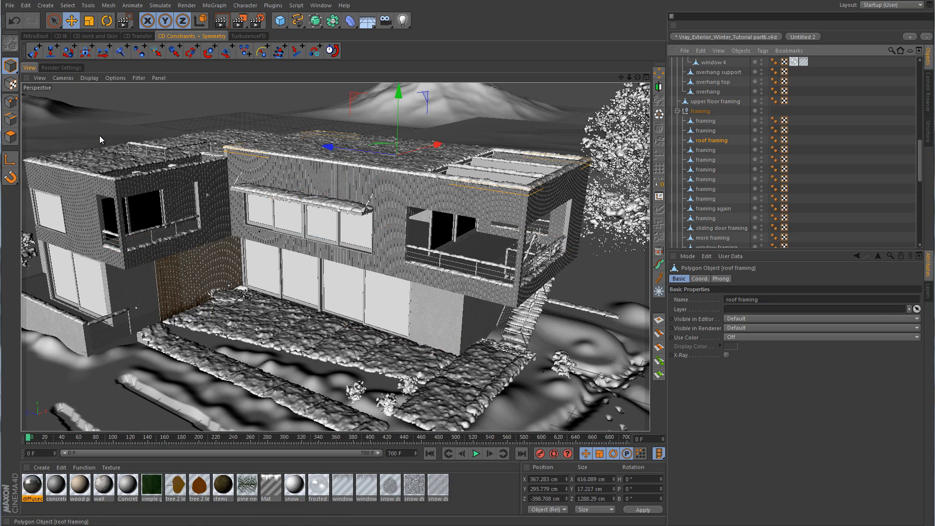
left_click_drag(99, 135, 513, 50, "alt")
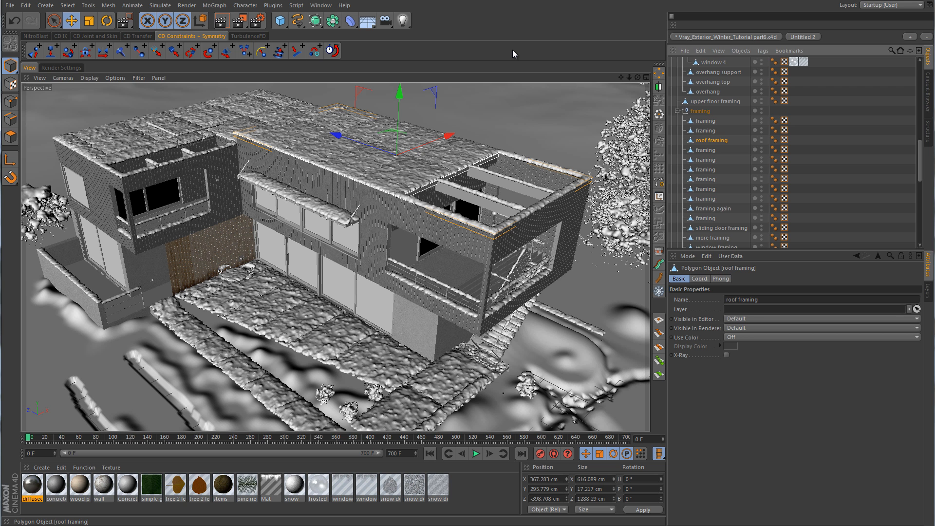
mouse_move(711, 140)
left_mouse_down()
mouse_move(708, 106)
mouse_move(704, 191)
left_mouse_up()
Go through the remaining framing, window framing and sliding door framing objects to check which part of the house each covers
mouse_move(336, 257)
left_mouse_down("alt")
mouse_move(414, 209)
mouse_move(341, 246)
left_mouse_up("alt")
left_click(705, 198)
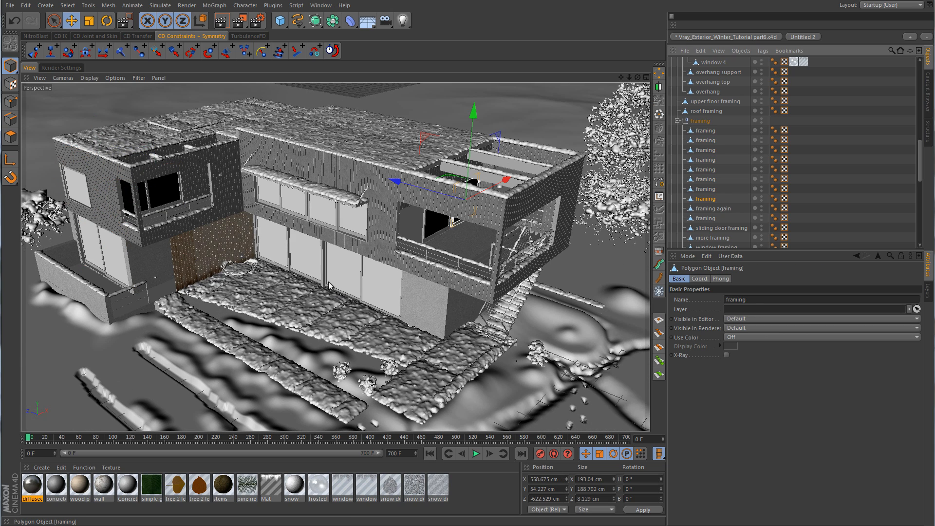
left_click(712, 209)
left_click(706, 218)
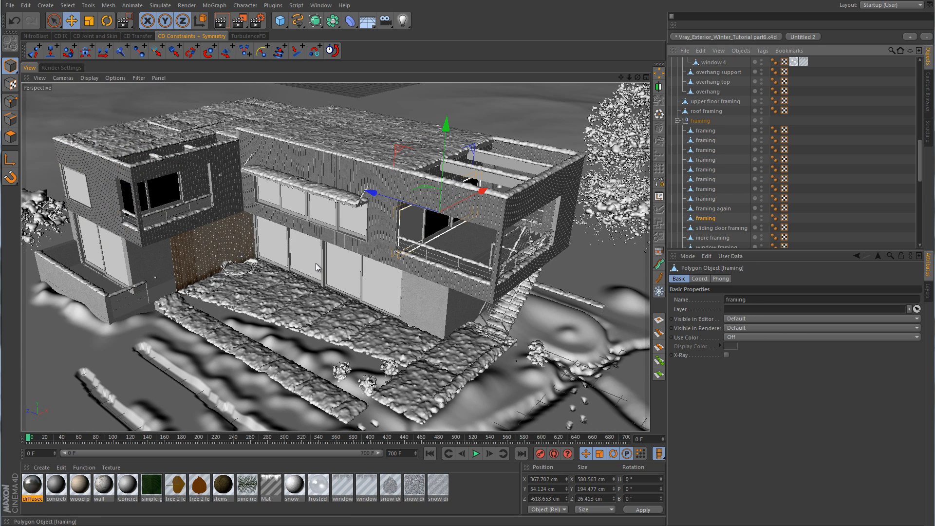
scroll(711, 209, "down", 2)
left_click(721, 169)
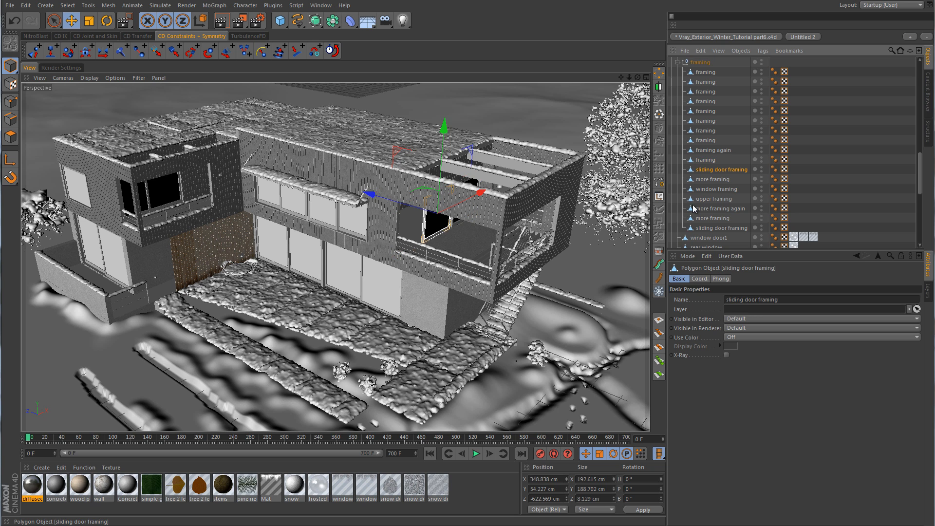
left_click(723, 178)
left_click(716, 189)
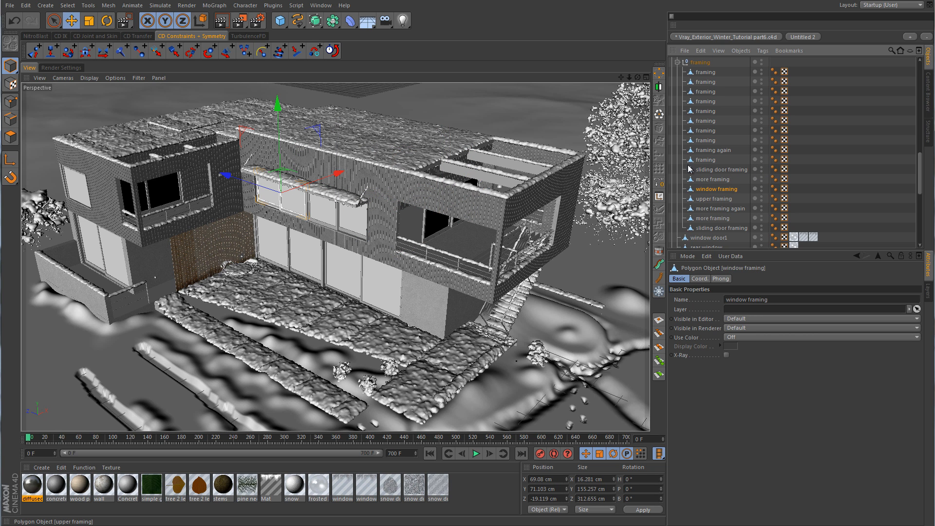
left_click(713, 198)
left_click(720, 170)
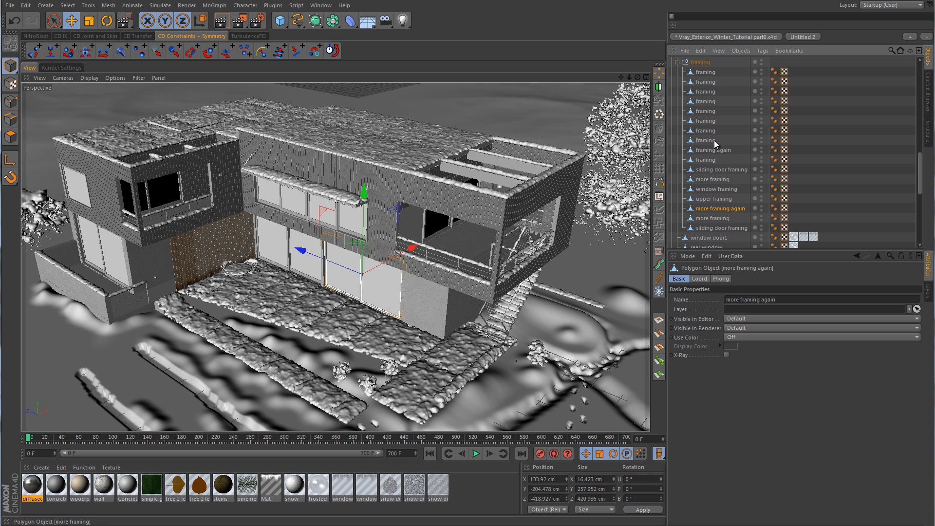
scroll(714, 140, "up", 2)
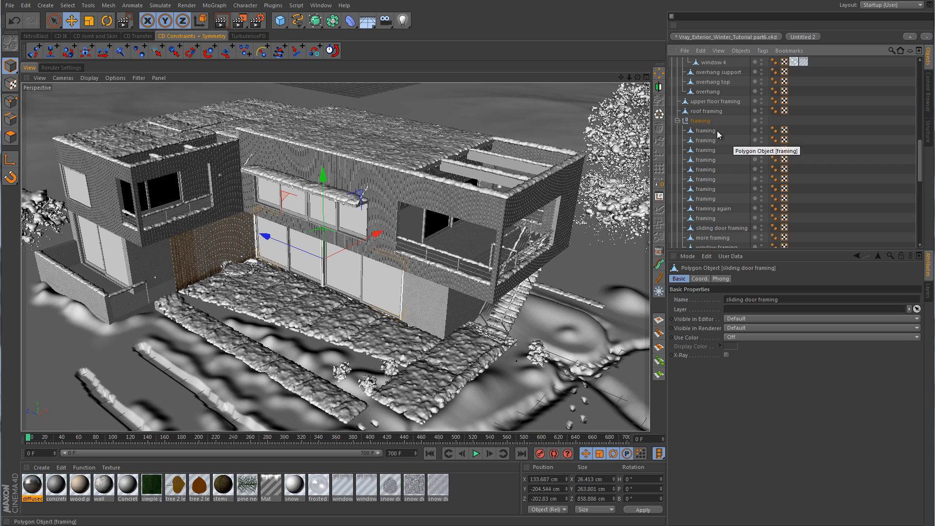
scroll(717, 141, "down", 3)
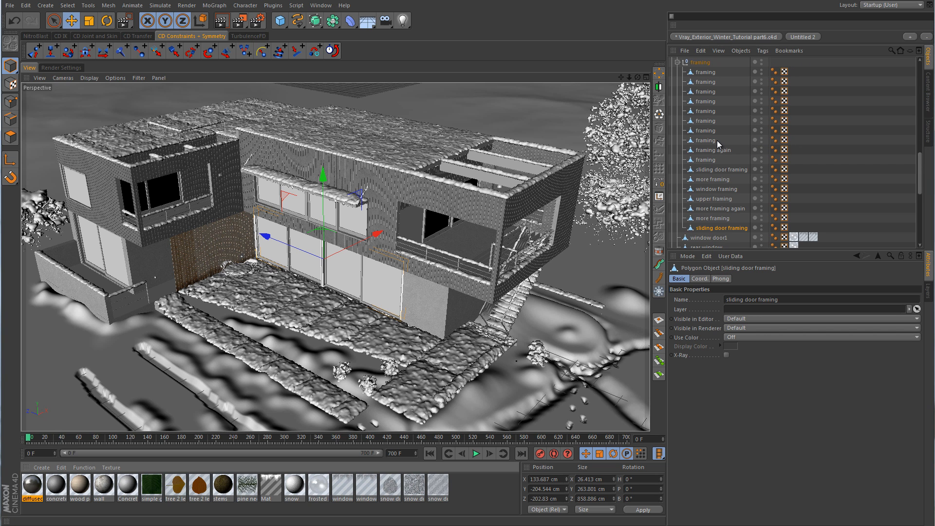
Apply the diffused metal material to every object inside the framing group, from the first framing to the last sliding door framing
left_click_drag(32, 485, 720, 228)
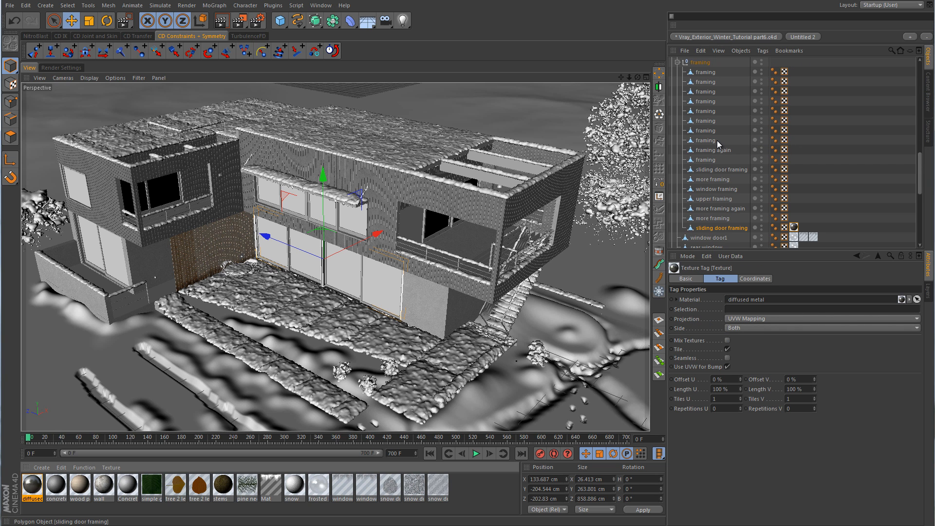
key("Delete")
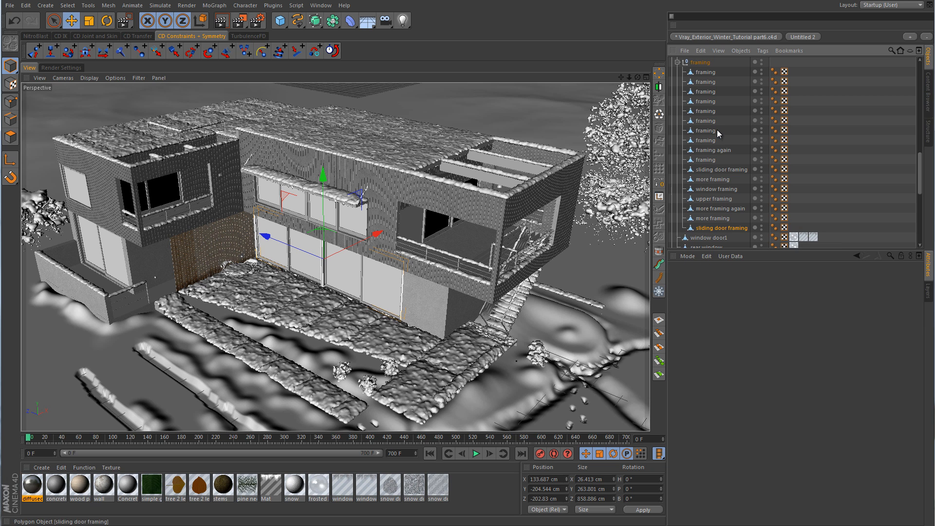
left_click(705, 72)
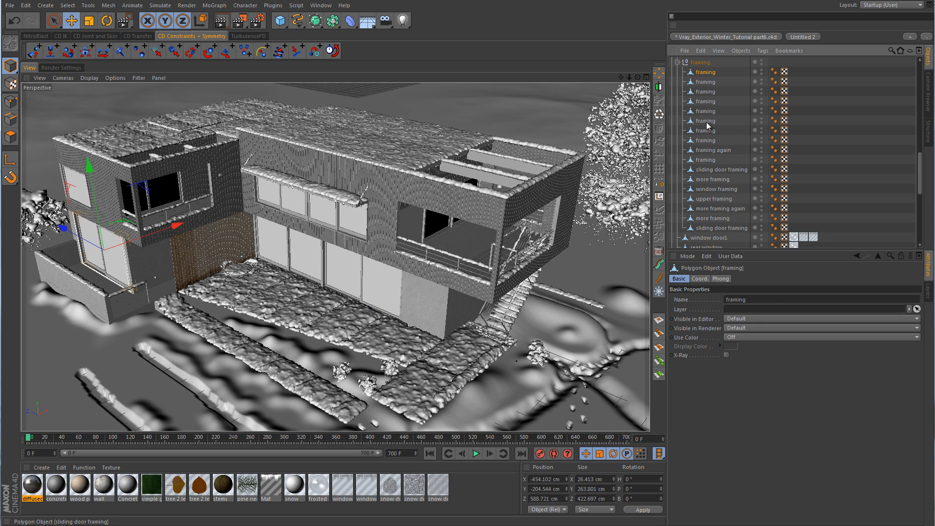
left_click(721, 228, "shift")
left_click(33, 484)
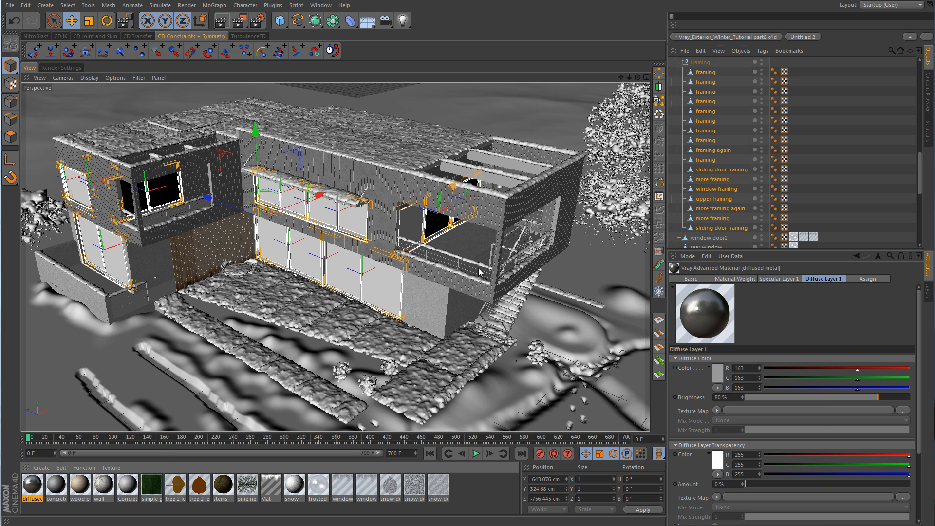
left_click(60, 468)
left_click(83, 468)
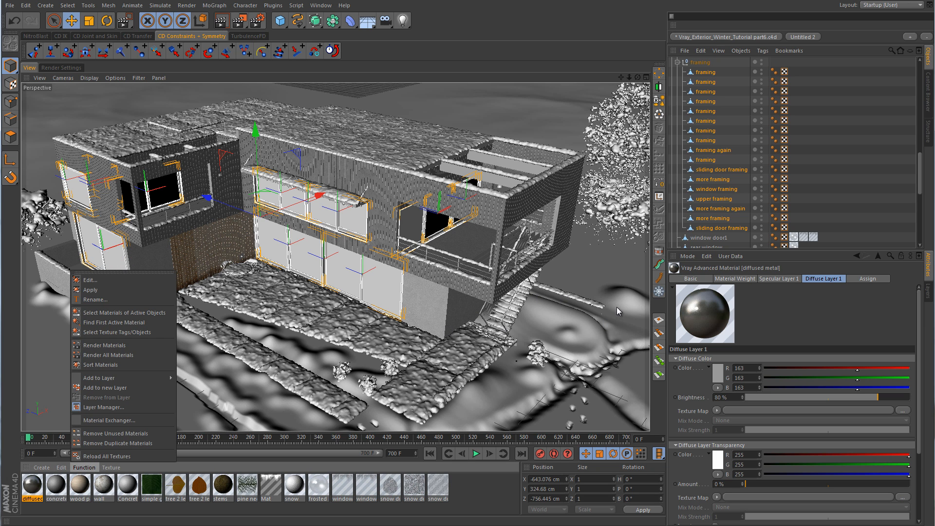
left_click(91, 290)
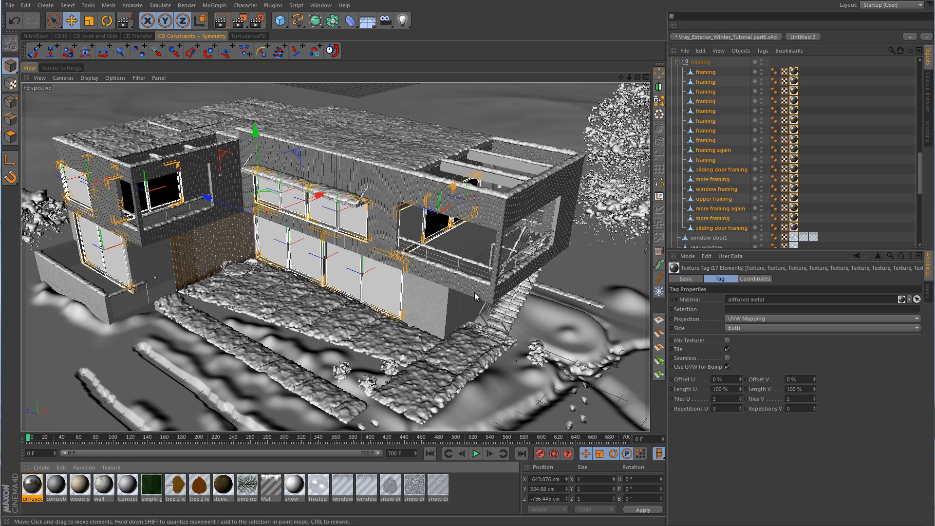
Render a region over the window frames beneath the snowy overhang to test the diffused metal material
scroll(853, 195, "up", 2)
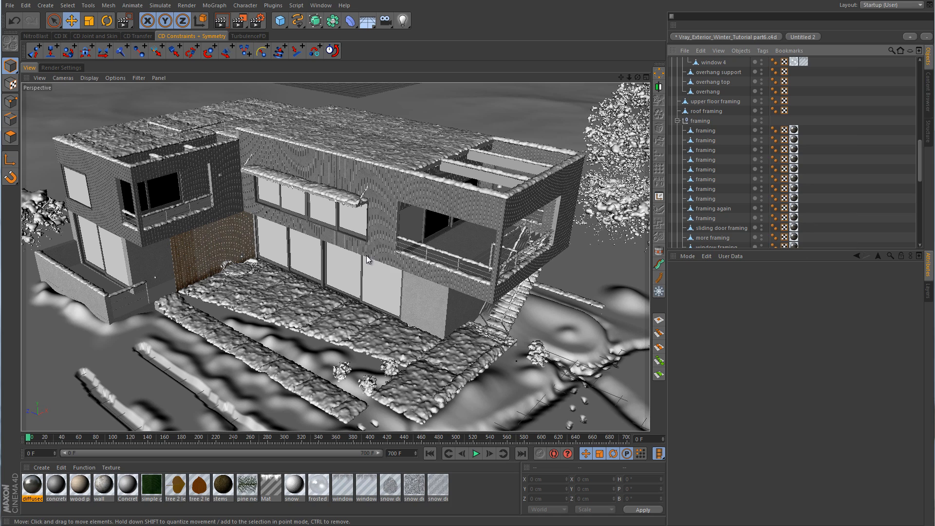
right_click_drag(312, 252, 508, 249, "alt")
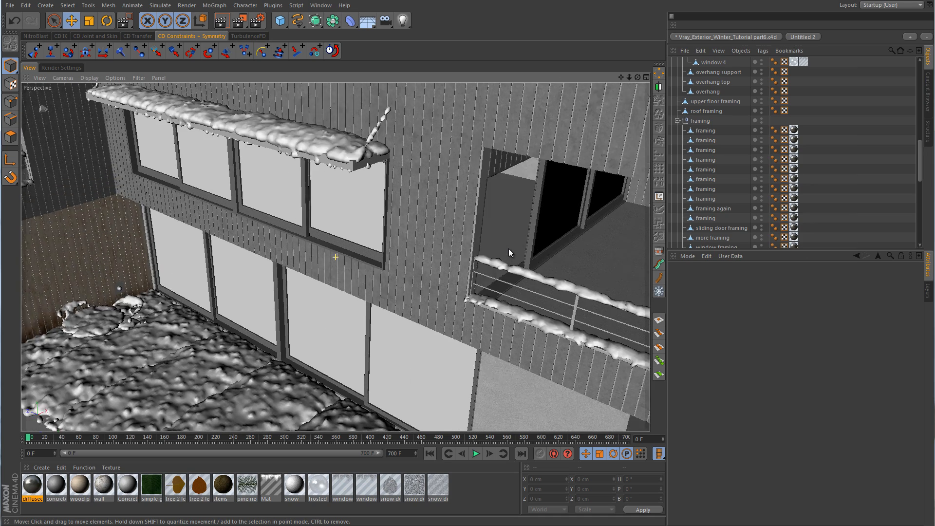
middle_click_drag(508, 248, 534, 279, "alt")
left_click(240, 21)
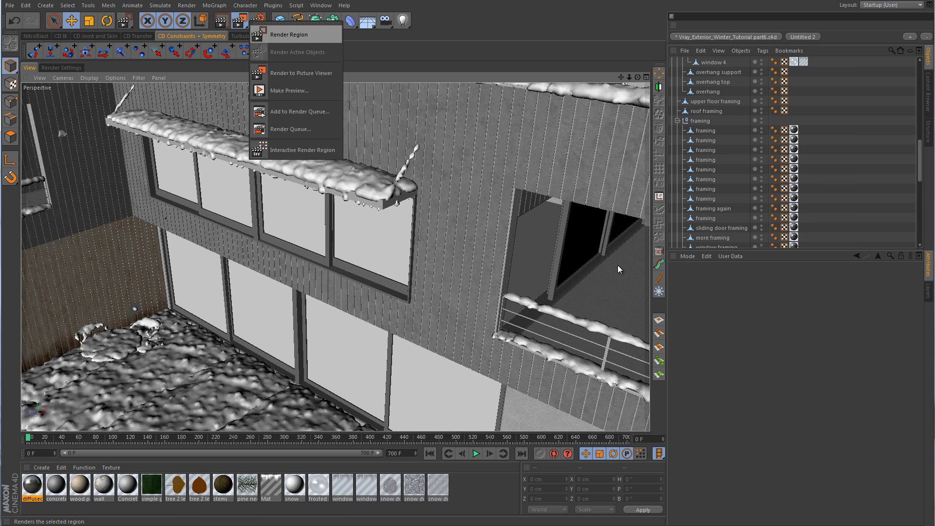
left_click(279, 35)
left_click_drag(238, 217, 352, 281)
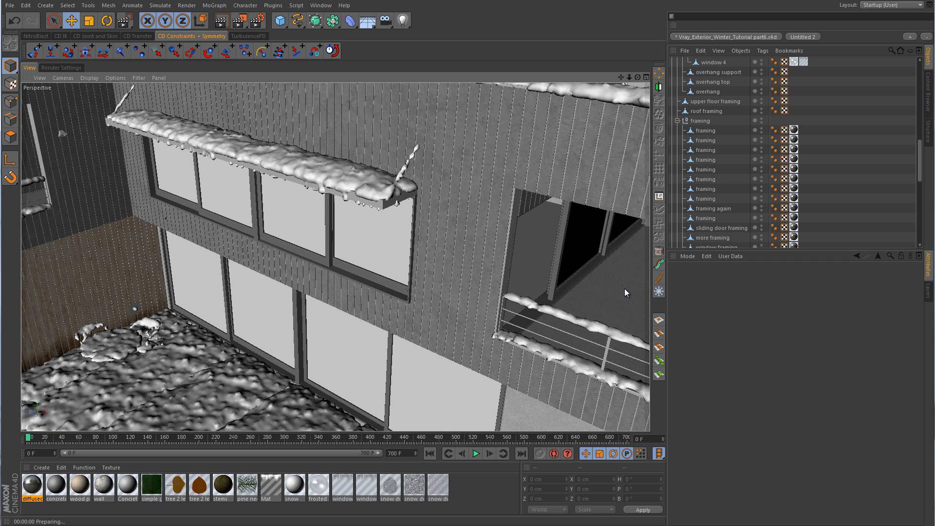